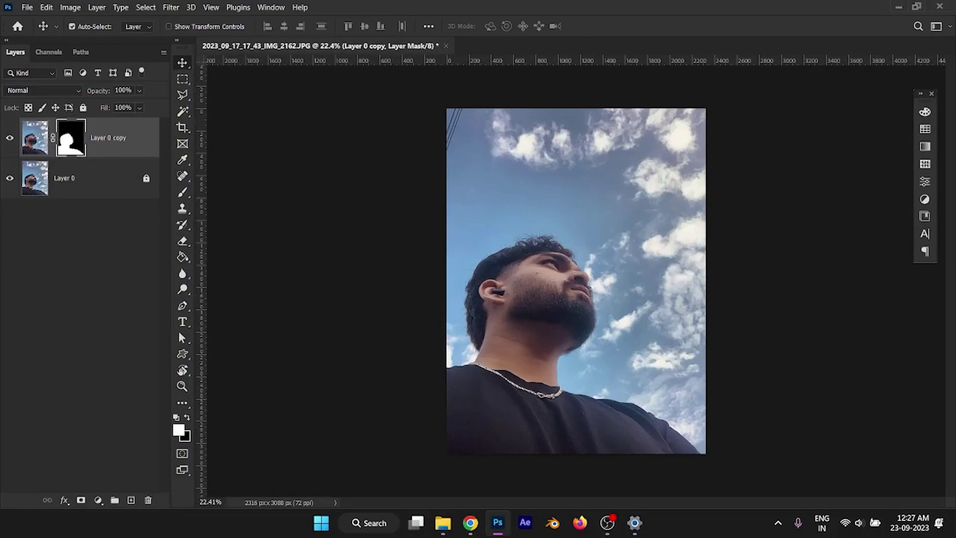
# Step: Hide Layer 0, then place the sunset sky and distort its corners to fill the canvas
pyautogui.click(10, 178)
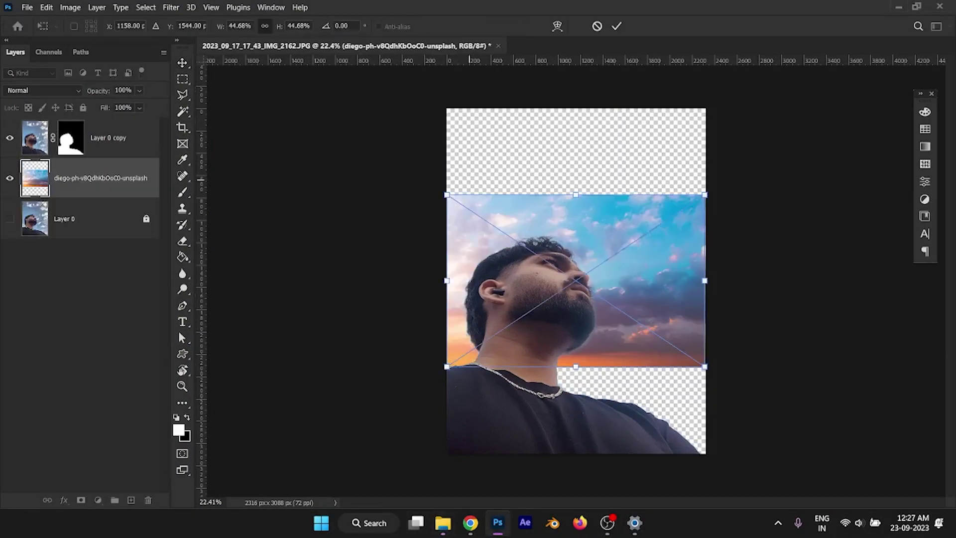
pyautogui.moveTo(576, 192); pyautogui.dragTo(576, 108)
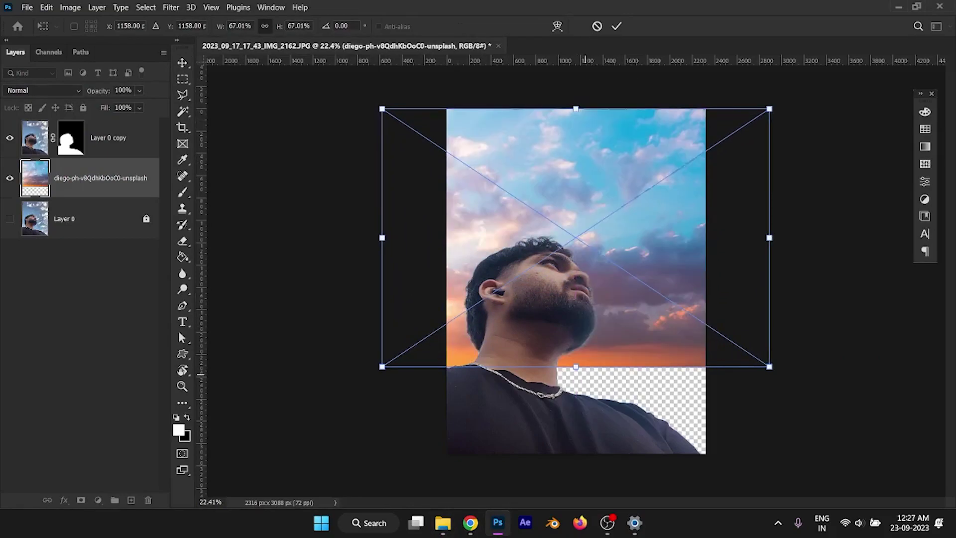
pyautogui.moveTo(576, 367); pyautogui.dragTo(576, 454)
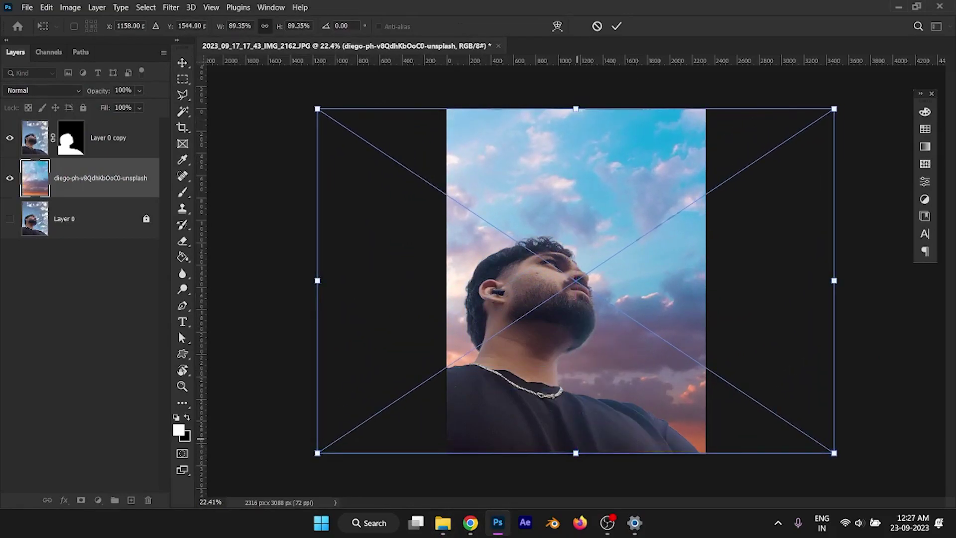
pyautogui.moveTo(318, 109)
pyautogui.mouseDown()
pyautogui.moveTo(401, 63)
pyautogui.moveTo(392, 64)
pyautogui.mouseUp()
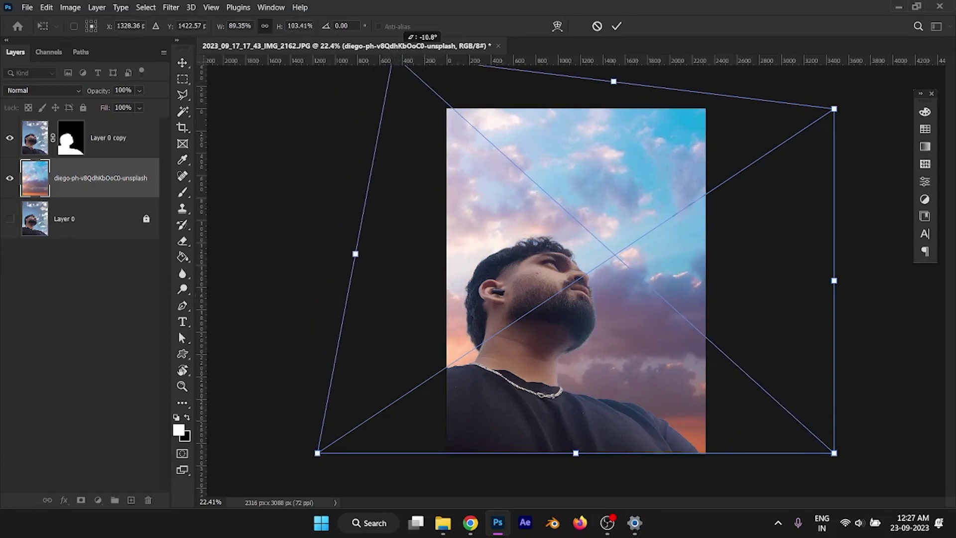
pyautogui.moveTo(834, 454); pyautogui.dragTo(817, 457)
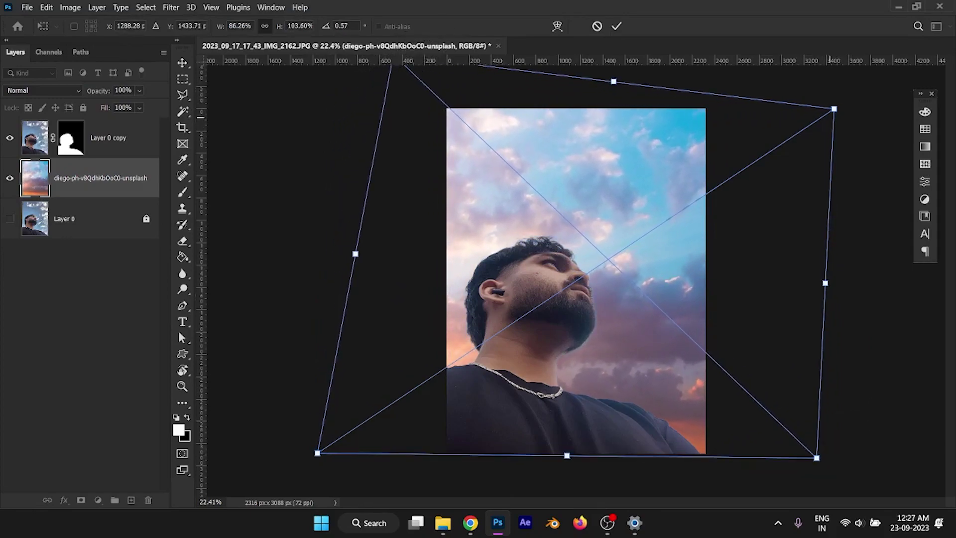
pyautogui.moveTo(834, 109)
pyautogui.mouseDown()
pyautogui.moveTo(805, 95)
pyautogui.moveTo(790, 103)
pyautogui.moveTo(888, 66)
pyautogui.mouseUp()
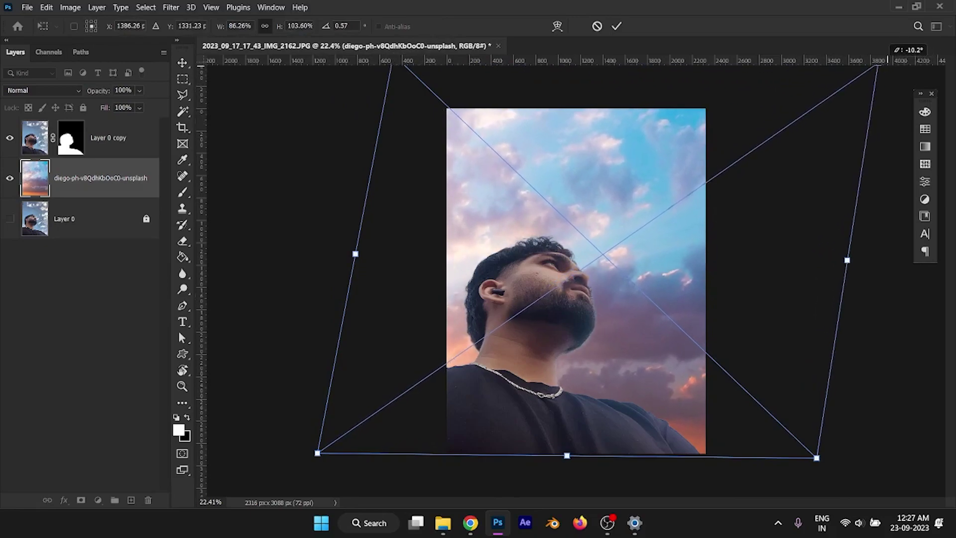
pyautogui.press('Return')
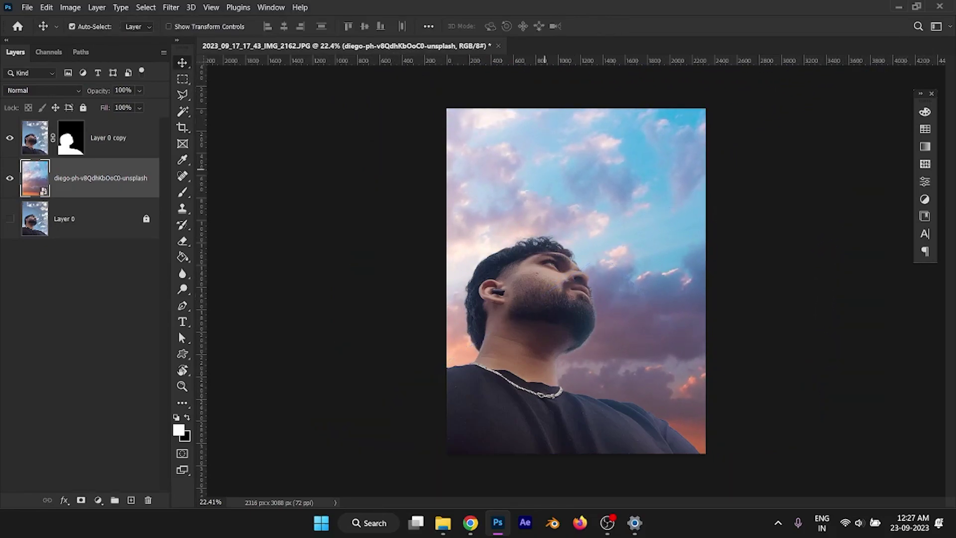
# Step: Convert the masked portrait layer Layer 0 copy into a smart object
pyautogui.hotkey('alt', ']')
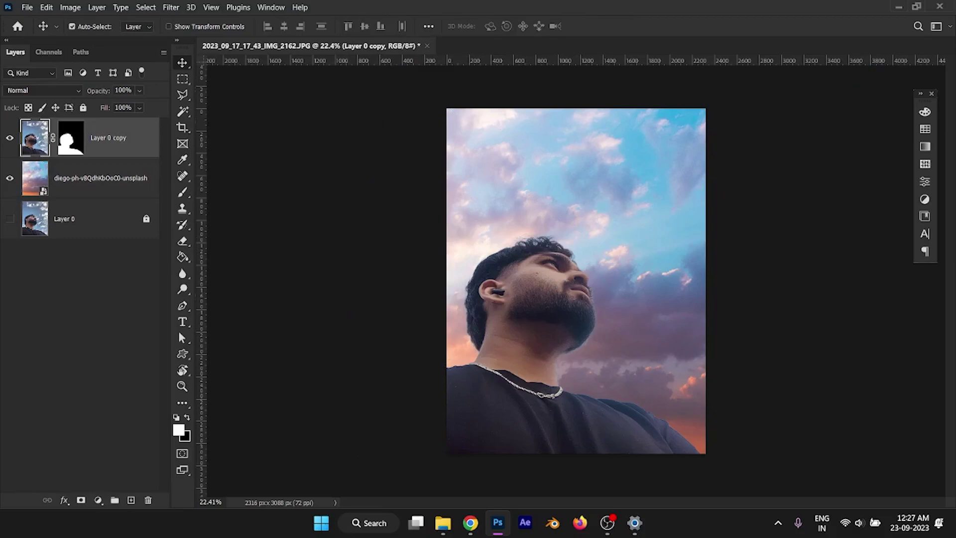
pyautogui.rightClick(112, 137)
pyautogui.click(164, 178)
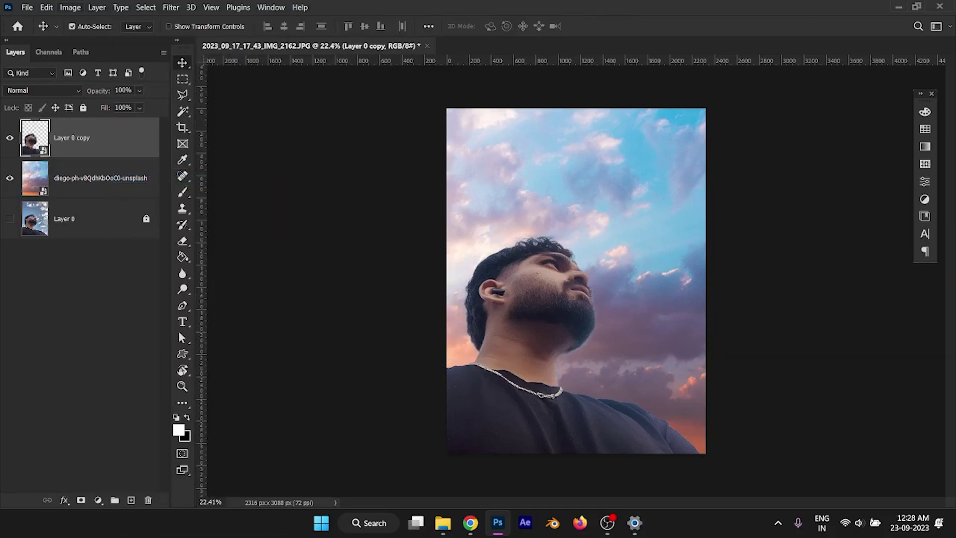
# Step: Duplicate the portrait as Layer 0 copy 2 and hide Layer 0 copy
pyautogui.click(70, 7)
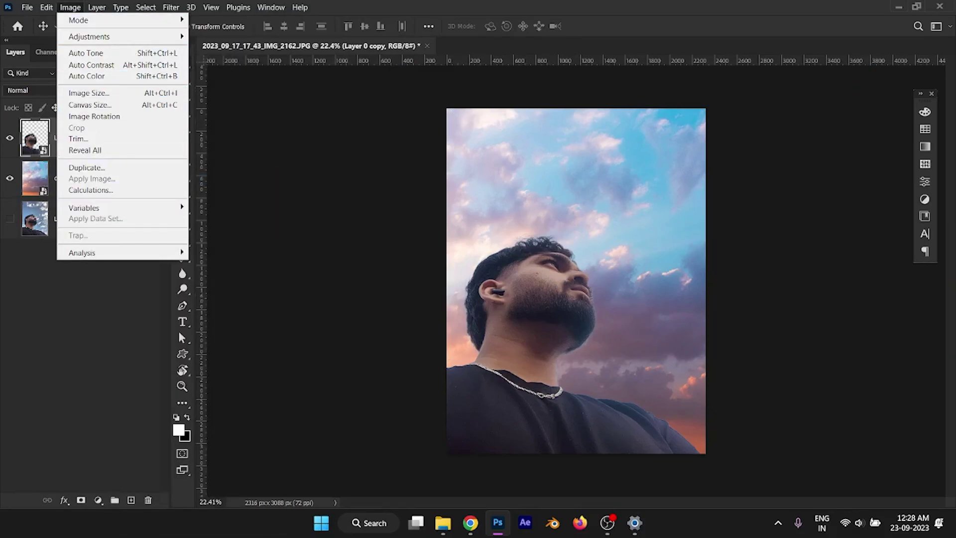
pyautogui.moveTo(119, 37)
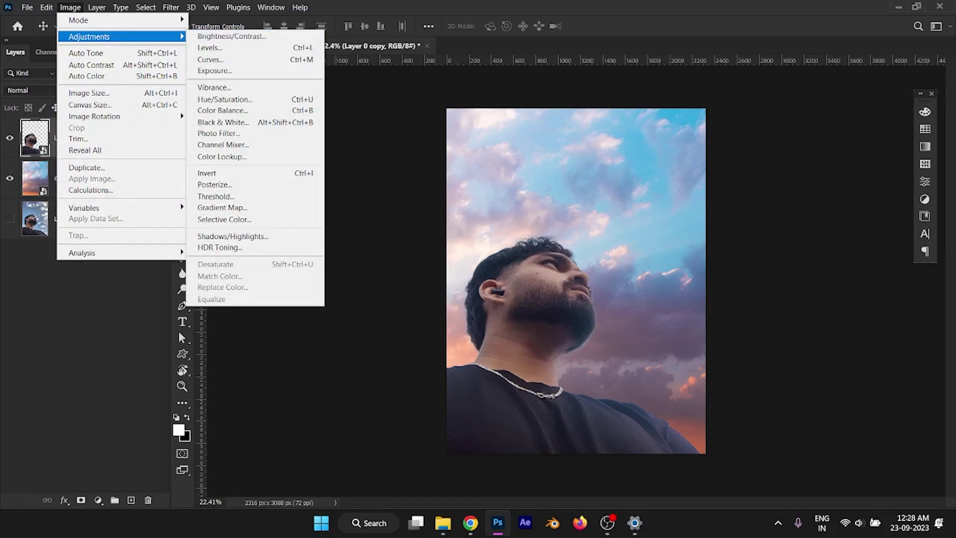
pyautogui.press('Escape')
pyautogui.press('Escape')
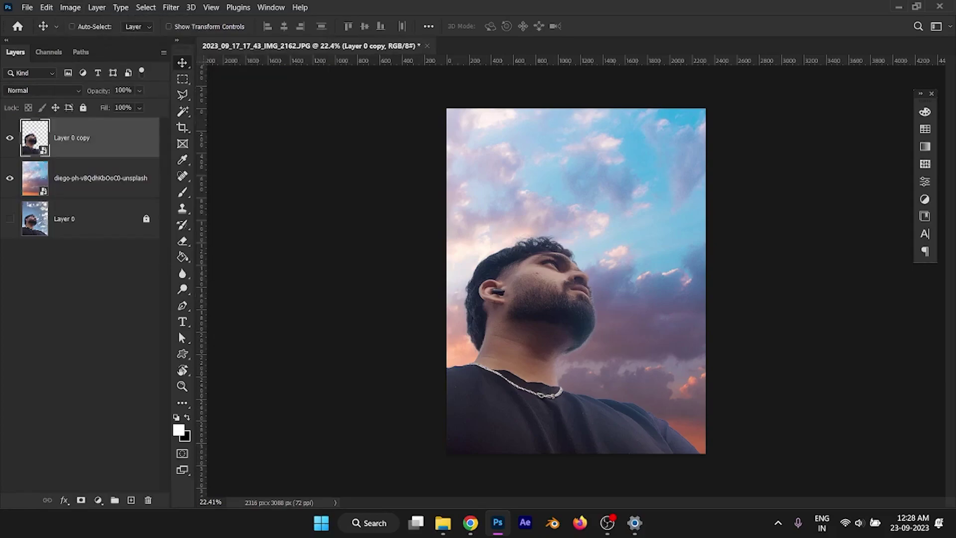
pyautogui.hotkey('ctrl', 'j')
pyautogui.click(9, 178)
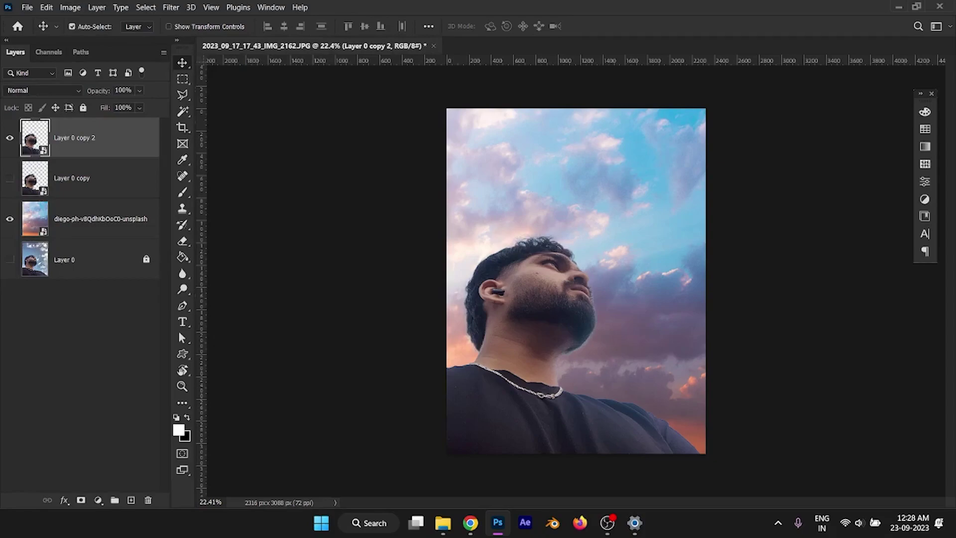
# Step: Rasterize Layer 0 copy 2 and choose the sunset sky as the Apply Image source layer
pyautogui.rightClick(113, 138)
pyautogui.click(184, 256)
pyautogui.click(70, 7)
pyautogui.click(99, 179)
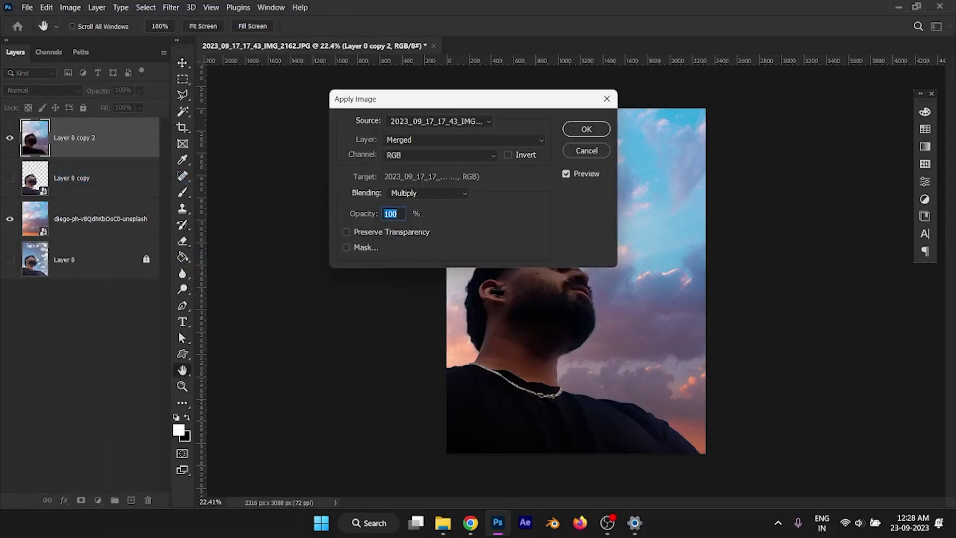
pyautogui.moveTo(448, 99); pyautogui.dragTo(378, 63)
pyautogui.click(394, 104)
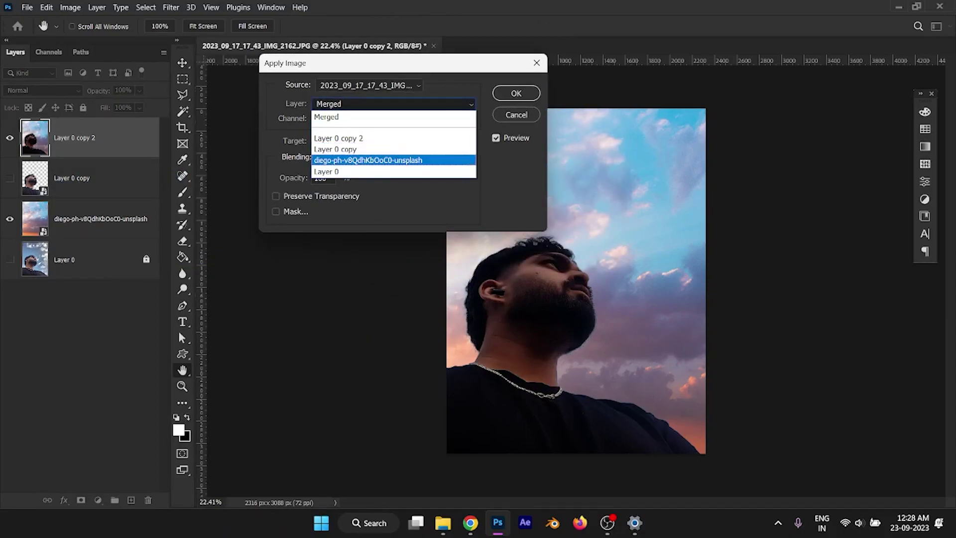
pyautogui.click(368, 160)
# Step: Use Multiply blending with masking enabled, Merged mask layer and Gray channel
pyautogui.moveTo(348, 62); pyautogui.dragTo(303, 35)
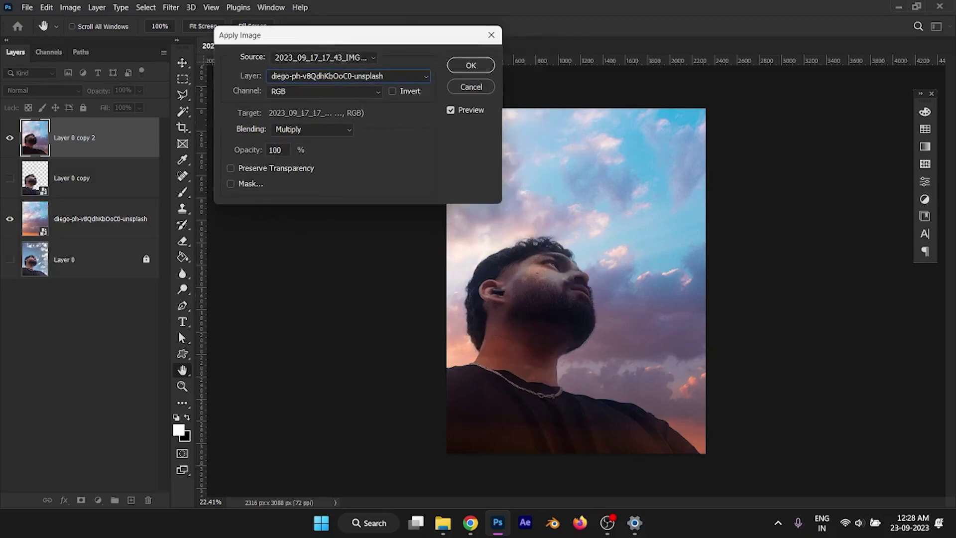
pyautogui.click(311, 129)
pyautogui.click(319, 175)
pyautogui.click(230, 183)
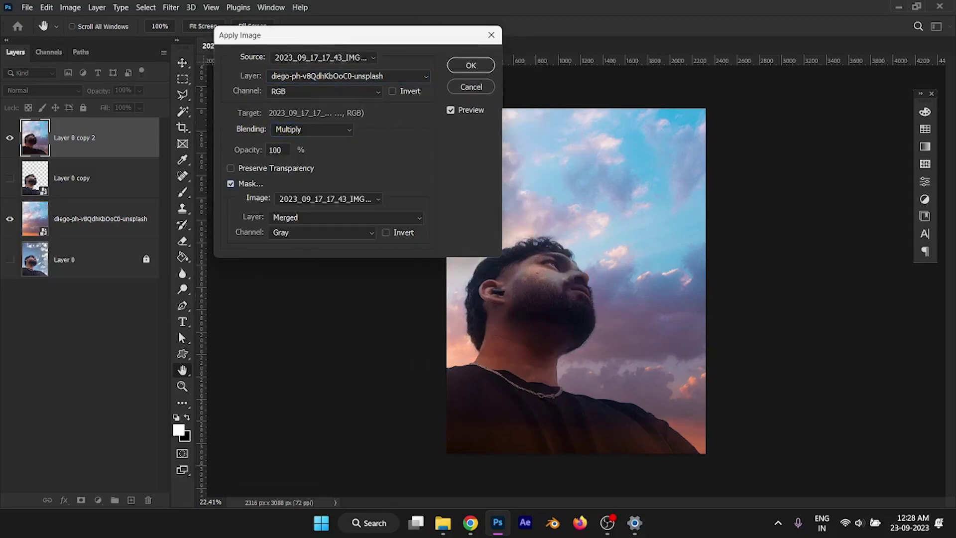
pyautogui.click(347, 217)
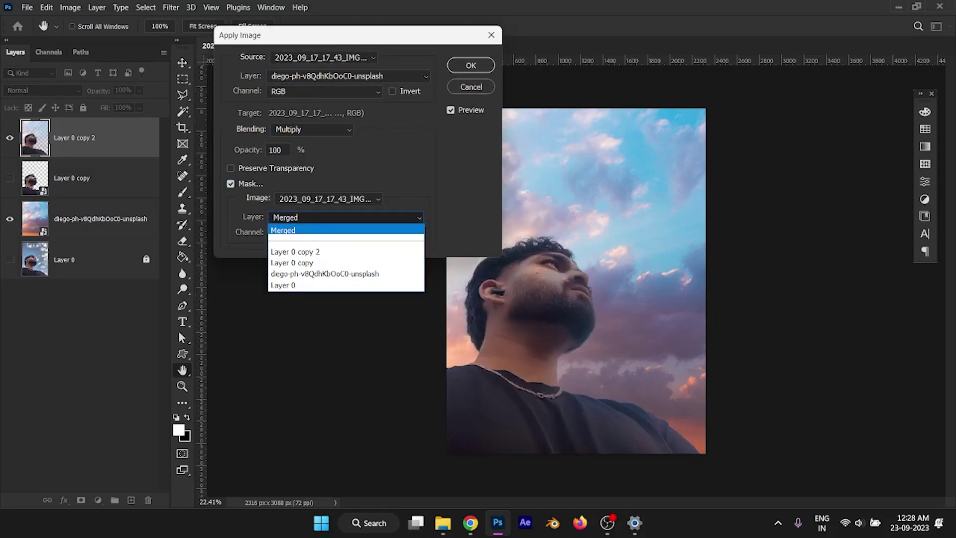
pyautogui.click(299, 231)
pyautogui.click(321, 232)
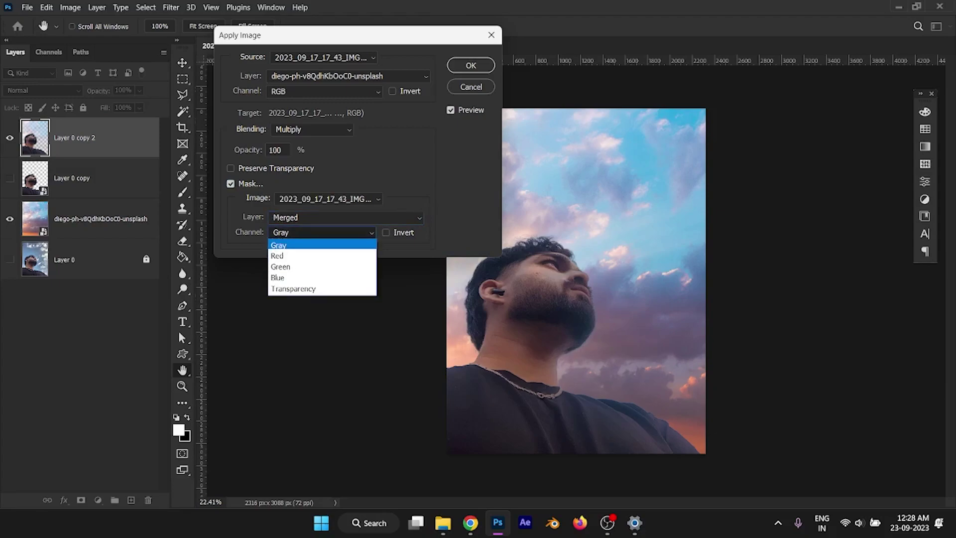
pyautogui.press('Return')
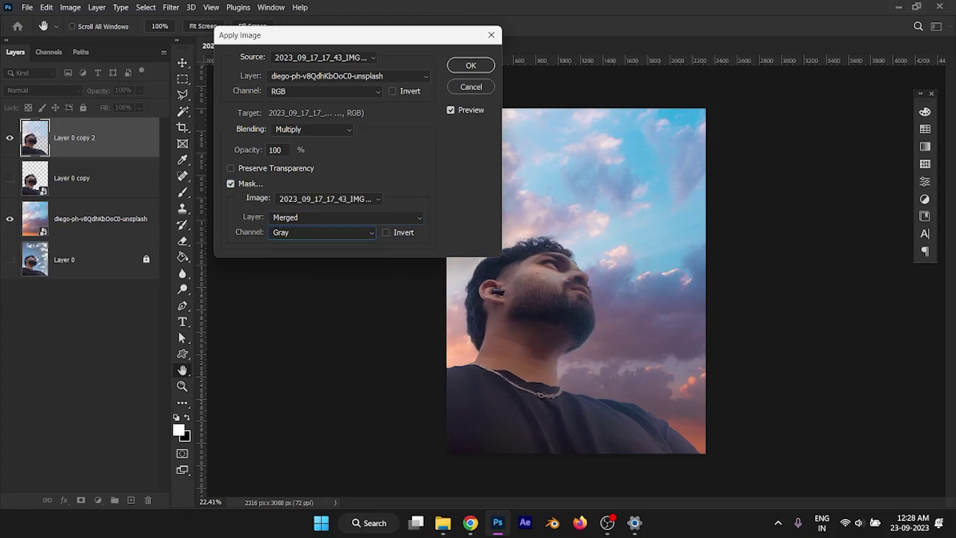
# Step: Set the Apply Image opacity to 60% and preserve transparency
pyautogui.hotkey('alt', 'p')
pyautogui.hotkey('alt', 'p')
pyautogui.hotkey('alt', 'p')
pyautogui.hotkey('alt', 'p')
pyautogui.hotkey('alt', 'o')
pyautogui.write('60')
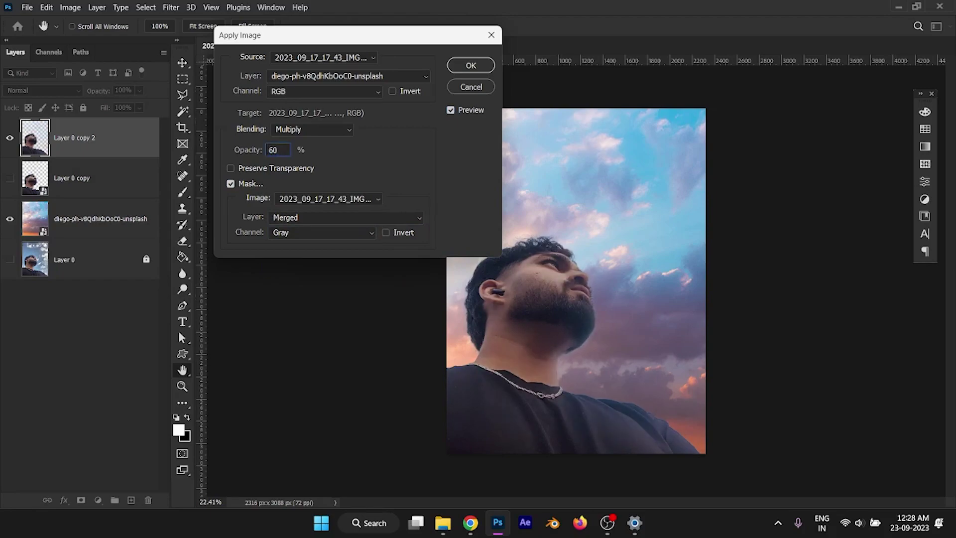
pyautogui.hotkey('alt', 't')
# Step: Compare other blend modes, apply with Multiply, then show Layer 0 copy for comparison
pyautogui.hotkey('alt', 'b')
pyautogui.press('Up')
pyautogui.press('Down')
pyautogui.press('Down')
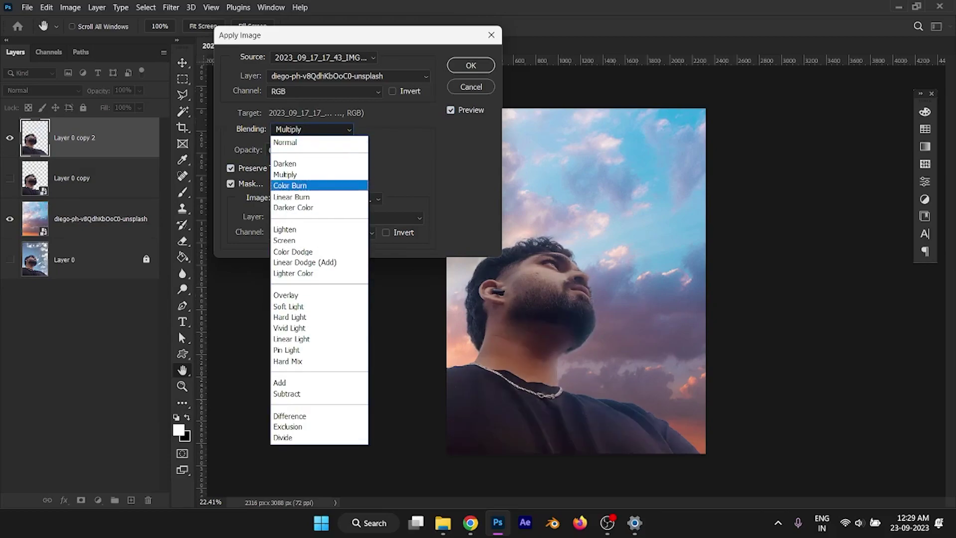
pyautogui.press('Down')
pyautogui.press('Down')
pyautogui.press('Down')
pyautogui.press('Down')
pyautogui.press('Down')
pyautogui.press('Down')
pyautogui.press('Down')
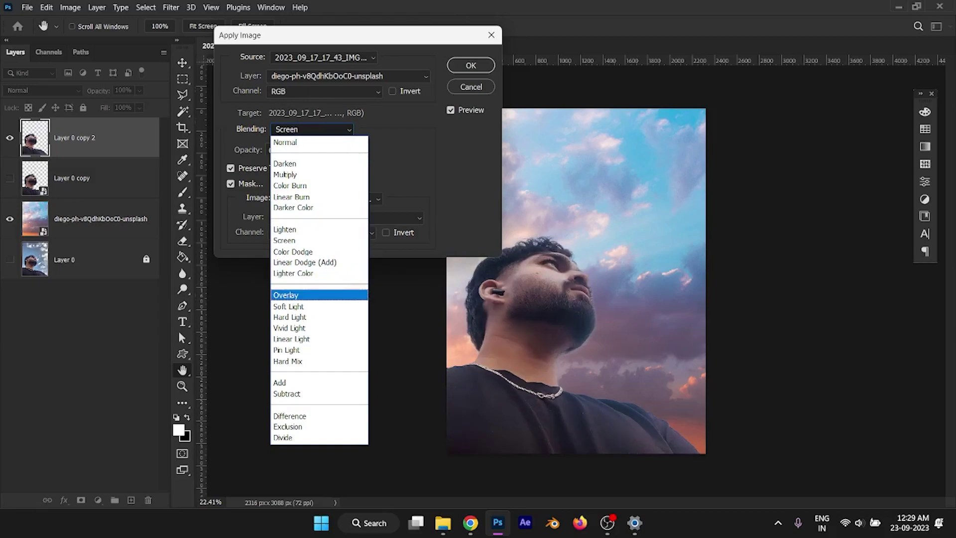
pyautogui.press('Down')
pyautogui.press('Up')
pyautogui.press('Up')
pyautogui.press('Up')
pyautogui.press('Up')
pyautogui.press('Up')
pyautogui.press('Up')
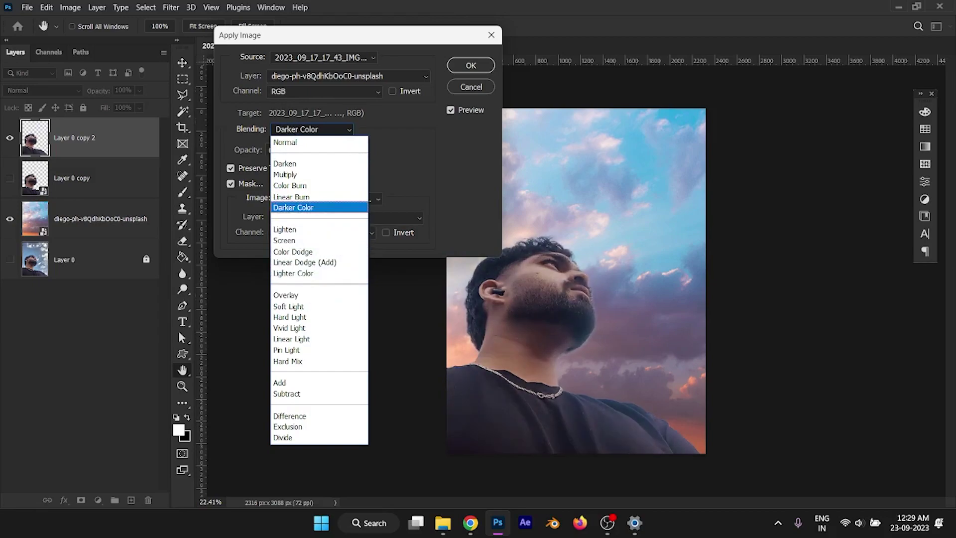
pyautogui.press('Up')
pyautogui.press('Down')
pyautogui.press('Up')
pyautogui.press('Up')
pyautogui.press('Up')
pyautogui.press('Up')
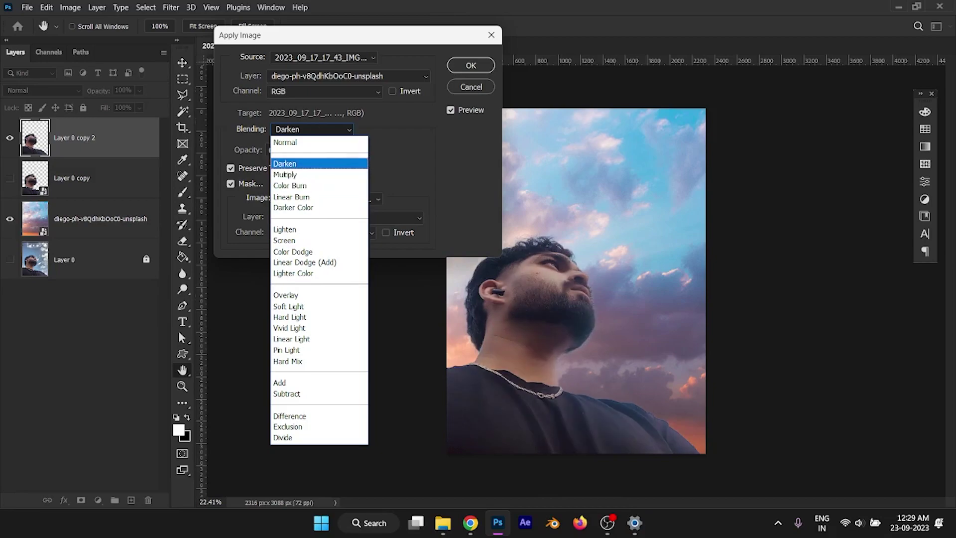
pyautogui.press('Down')
pyautogui.press('Return')
pyautogui.press('Return')
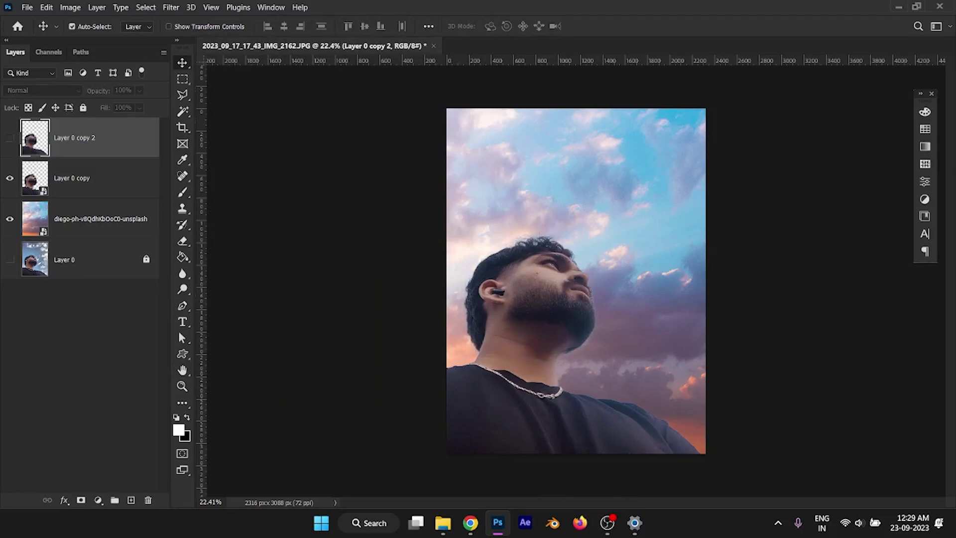
pyautogui.click(9, 178)
# Step: Hide Layer 0 copy and convert Layer 0 copy 2 into a smart object
pyautogui.click(10, 178)
pyautogui.rightClick(120, 138)
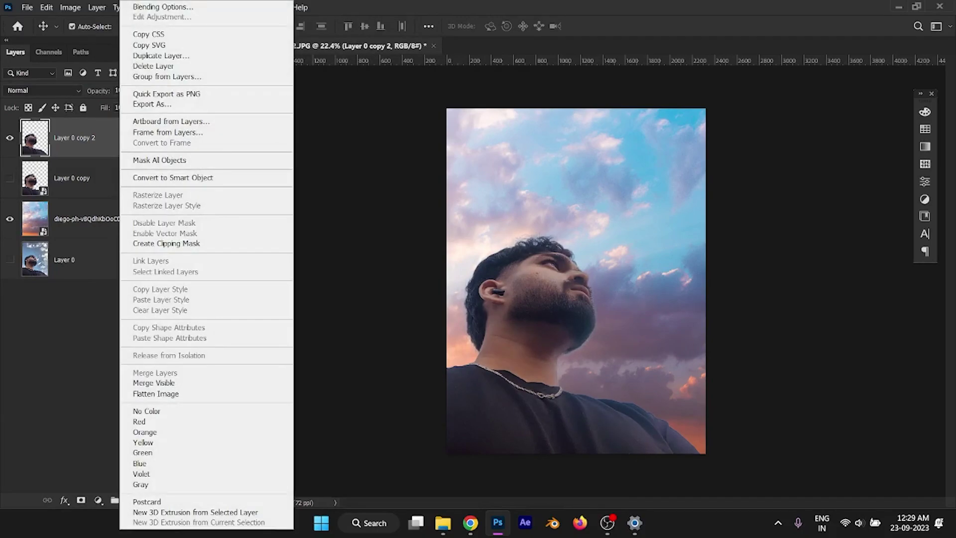
pyautogui.click(150, 178)
# Step: Apply a 15 px Field Blur to the sunset sky layer
pyautogui.click(100, 218)
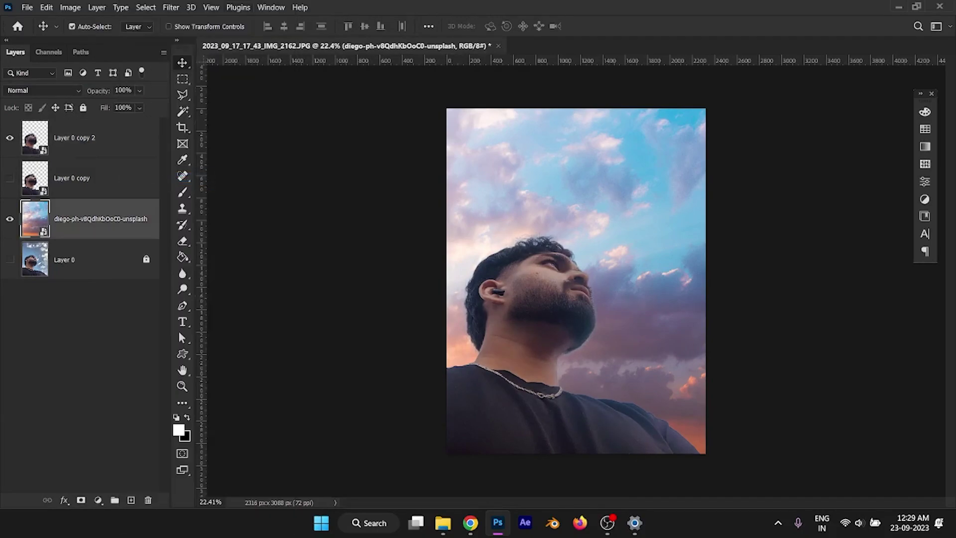
pyautogui.click(146, 7)
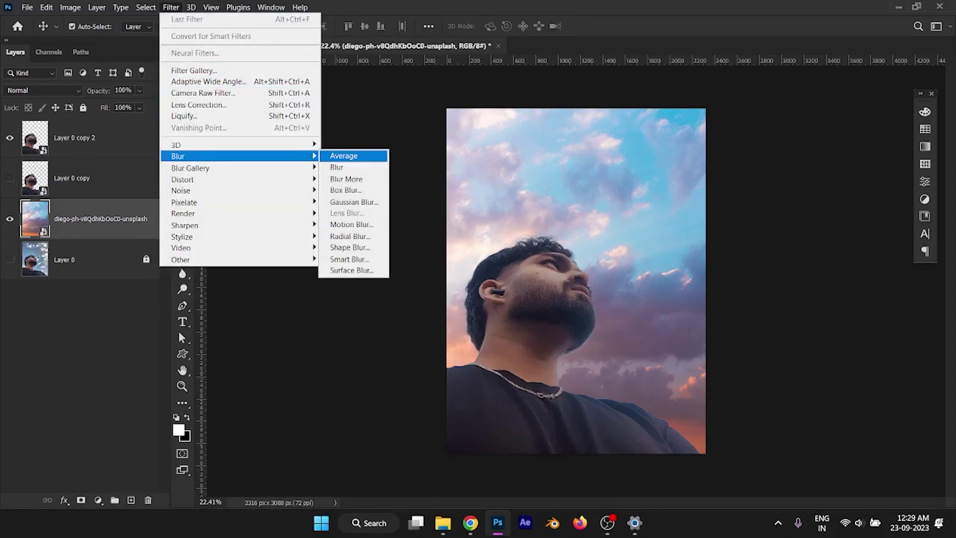
pyautogui.moveTo(191, 167)
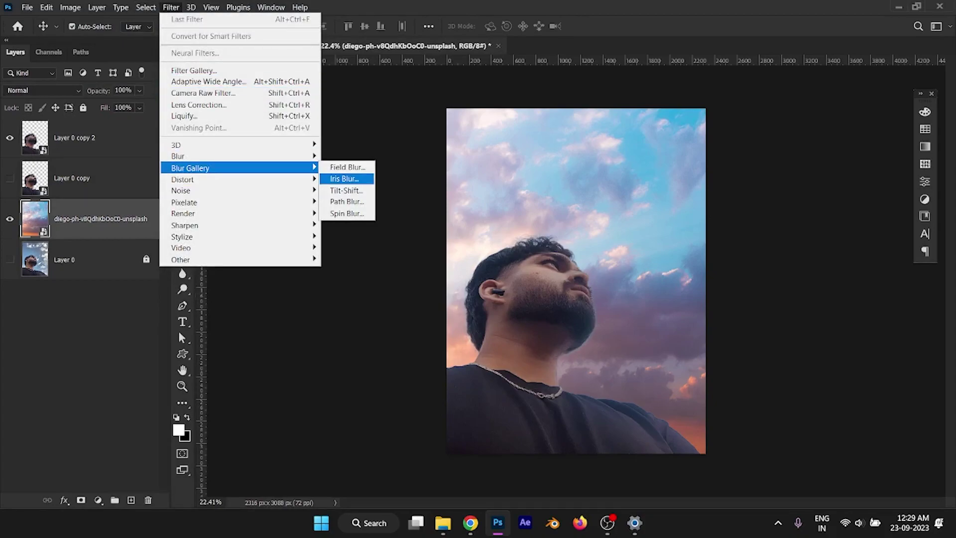
pyautogui.click(347, 167)
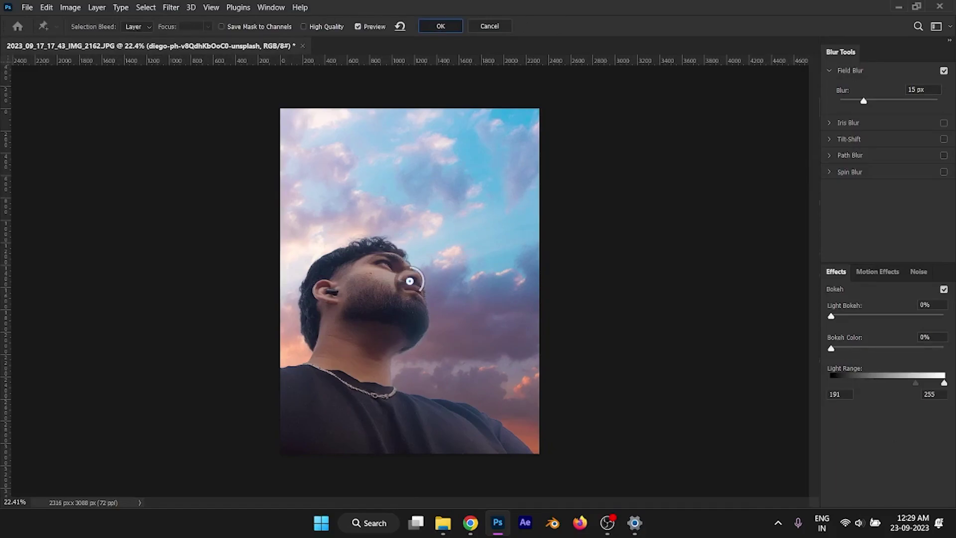
pyautogui.press('Return')
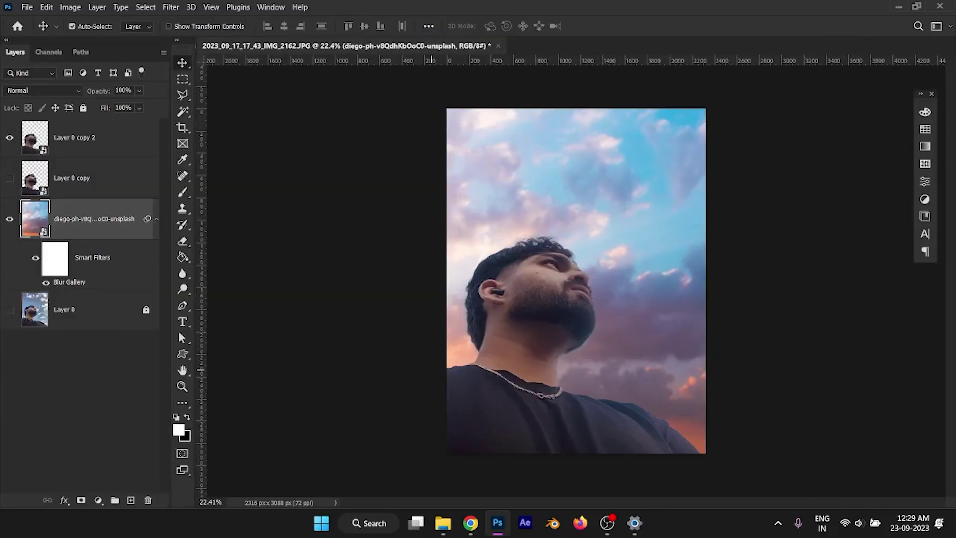
# Step: Add a new empty layer clipped to Layer 0 copy 2
pyautogui.click(85, 398)
pyautogui.click(157, 219)
pyautogui.click(99, 138)
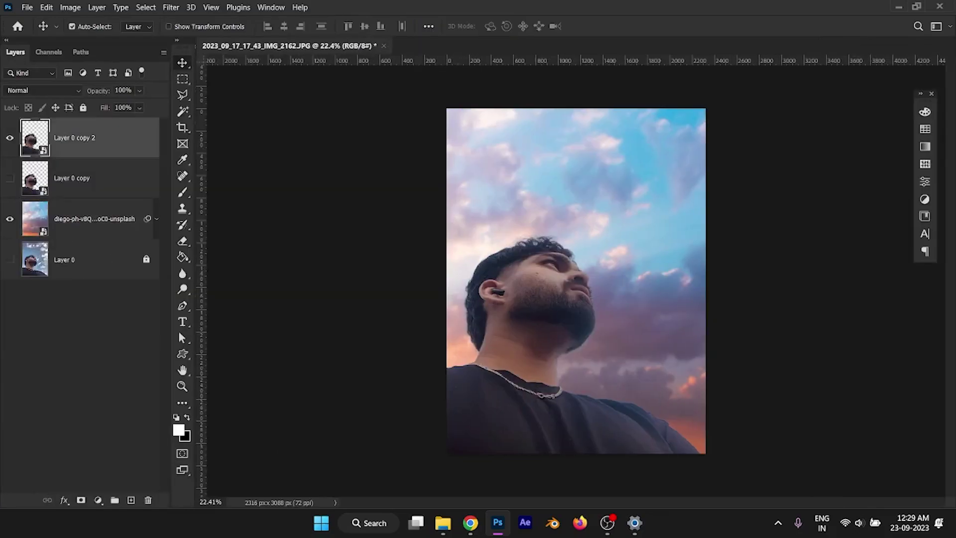
pyautogui.hotkey('ctrl', 'shift', 'alt', 'n')
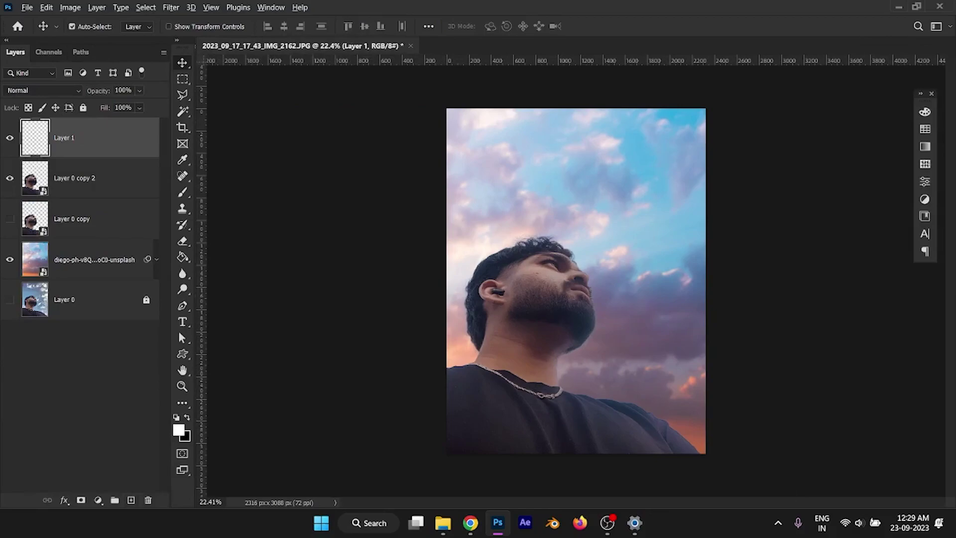
pyautogui.hotkey('ctrl', 'alt', 'g')
# Step: Load the Brush with a peach colour sampled from the sky; set the layer to Linear Dodge (Add)
pyautogui.press('b')
pyautogui.scroll(10, 447, 372)
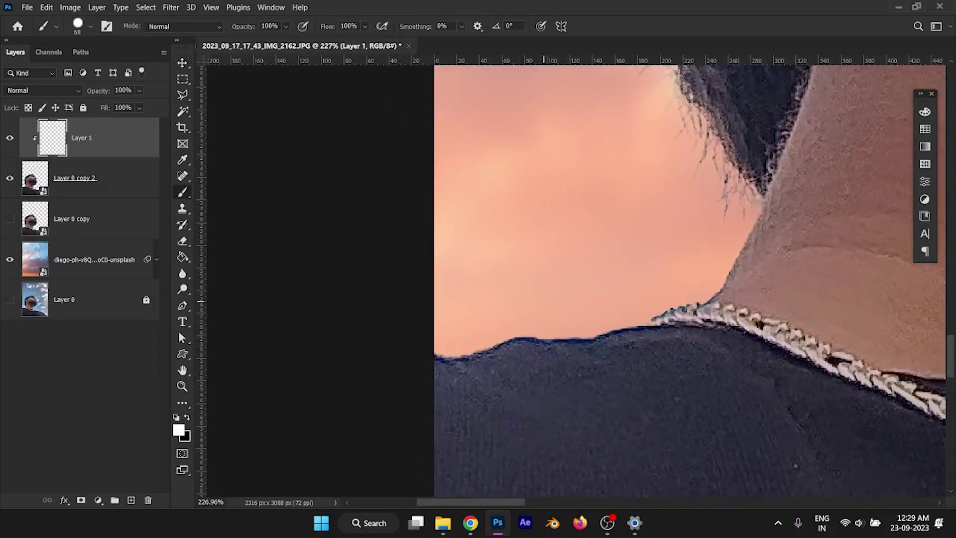
pyautogui.keyDown('alt'); pyautogui.click(575, 306); pyautogui.keyUp('alt')
pyautogui.click(43, 90)
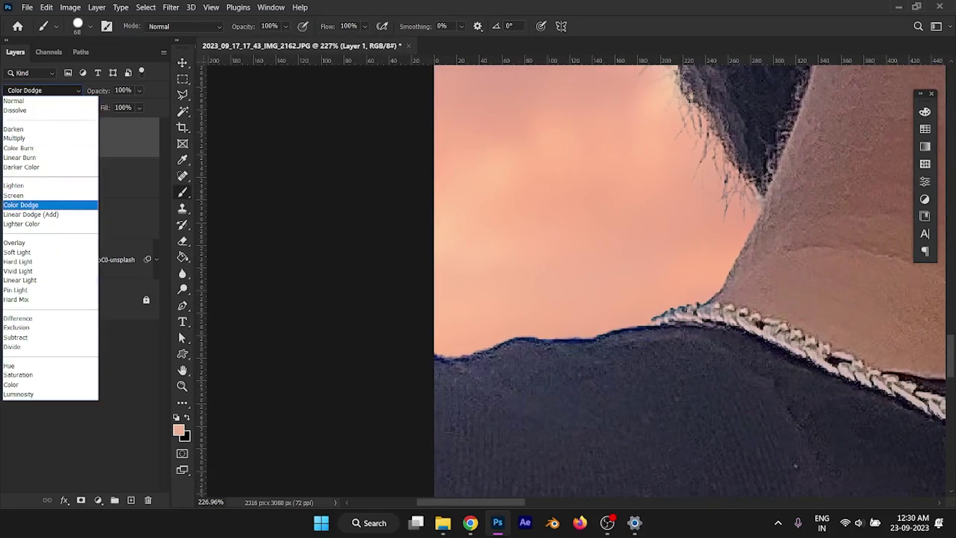
pyautogui.press('Down')
pyautogui.press('Return')
# Step: With a 177 px brush, paint glow along the hair, ear and neck edges
pyautogui.moveTo(508, 322); pyautogui.dragTo(474, 369)
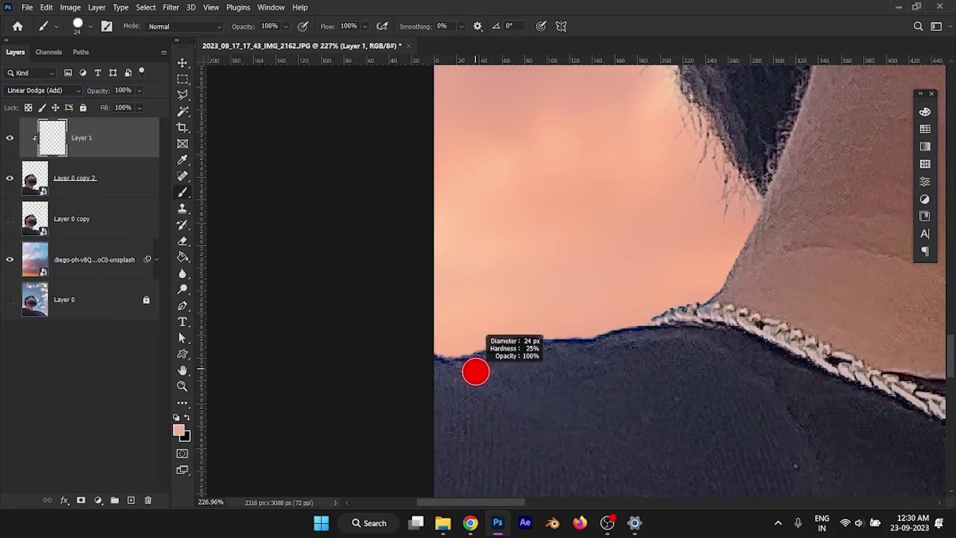
pyautogui.moveTo(438, 293); pyautogui.dragTo(478, 293)
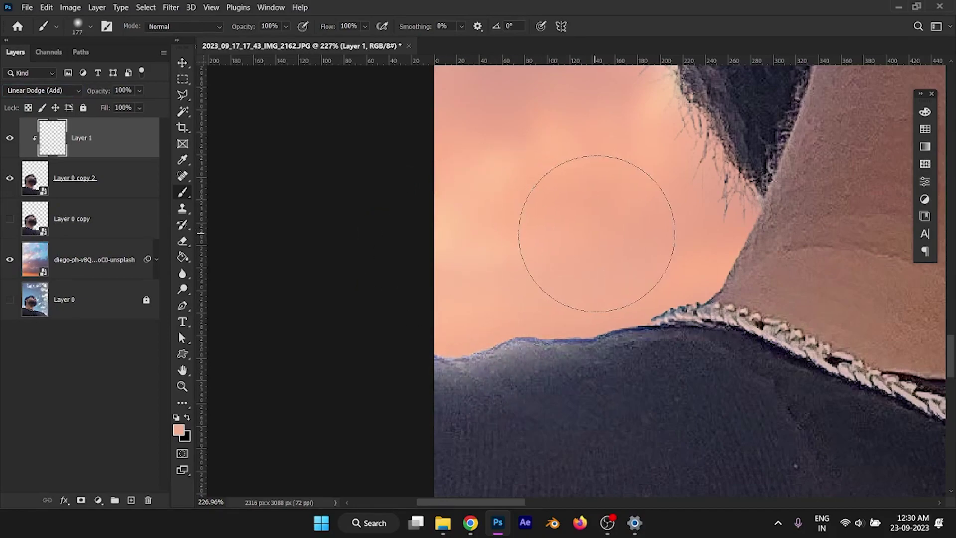
pyautogui.hscroll(3, 576, 234)
pyautogui.scroll(2, 576, 234)
pyautogui.moveTo(530, 249); pyautogui.dragTo(559, 252)
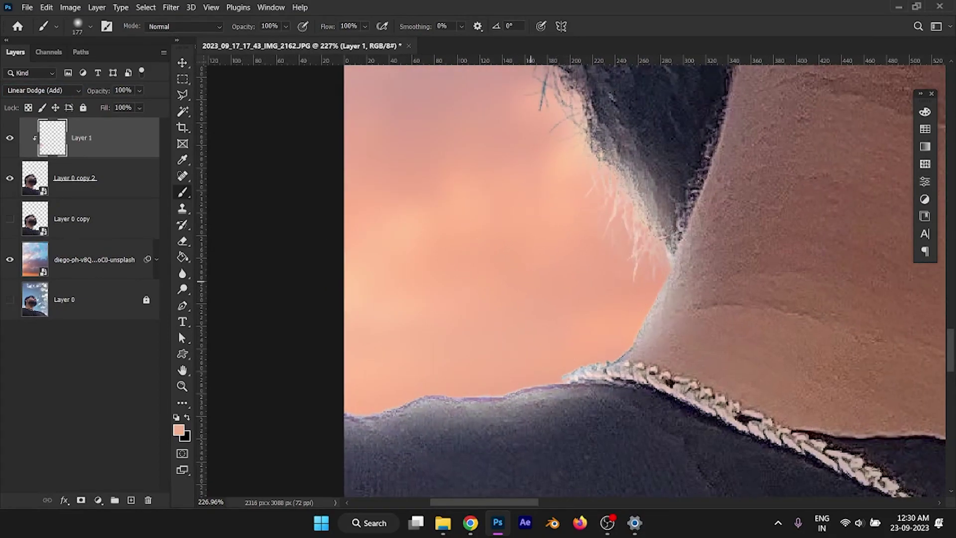
pyautogui.scroll(-5, 469, 285)
pyautogui.scroll(-3, 470, 285)
pyautogui.scroll(3, 488, 211)
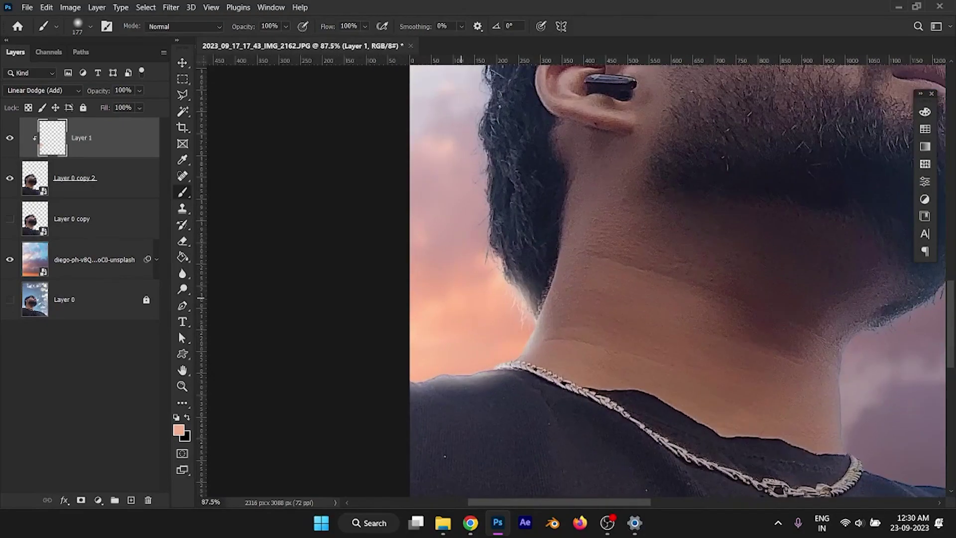
pyautogui.scroll(2, 488, 211)
pyautogui.moveTo(486, 328); pyautogui.dragTo(486, 215)
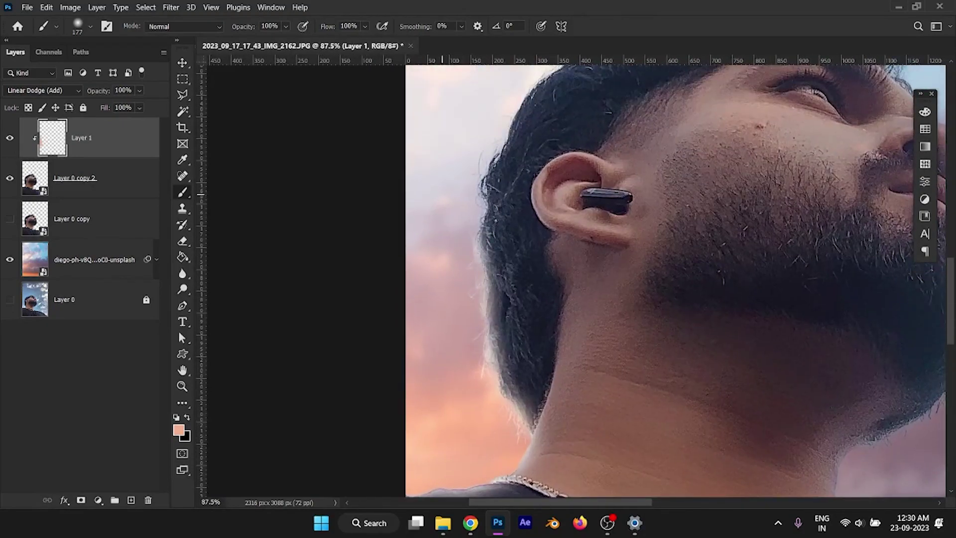
pyautogui.moveTo(487, 172); pyautogui.dragTo(487, 260)
# Step: Paint glow along the neck-sky edge, then try a 22 px line and undo it
pyautogui.scroll(-3, 428, 412)
pyautogui.scroll(-2, 512, 376)
pyautogui.scroll(2, 512, 376)
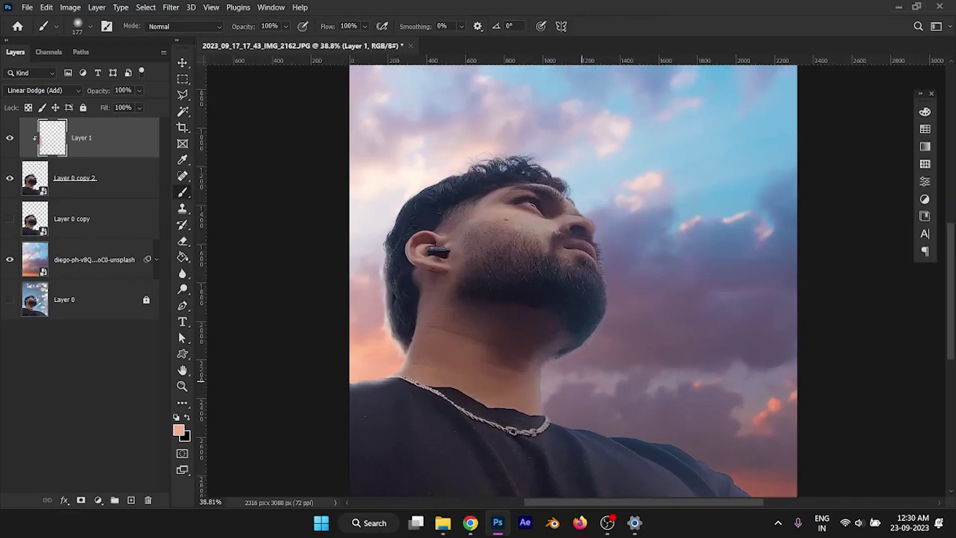
pyautogui.scroll(5, 512, 376)
pyautogui.scroll(3, 512, 376)
pyautogui.moveTo(493, 279); pyautogui.dragTo(393, 379)
pyautogui.moveTo(449, 279)
pyautogui.mouseDown()
pyautogui.moveTo(553, 239)
pyautogui.moveTo(643, 159)
pyautogui.mouseUp()
pyautogui.moveTo(548, 348); pyautogui.dragTo(651, 164)
pyautogui.moveTo(587, 242); pyautogui.dragTo(547, 239)
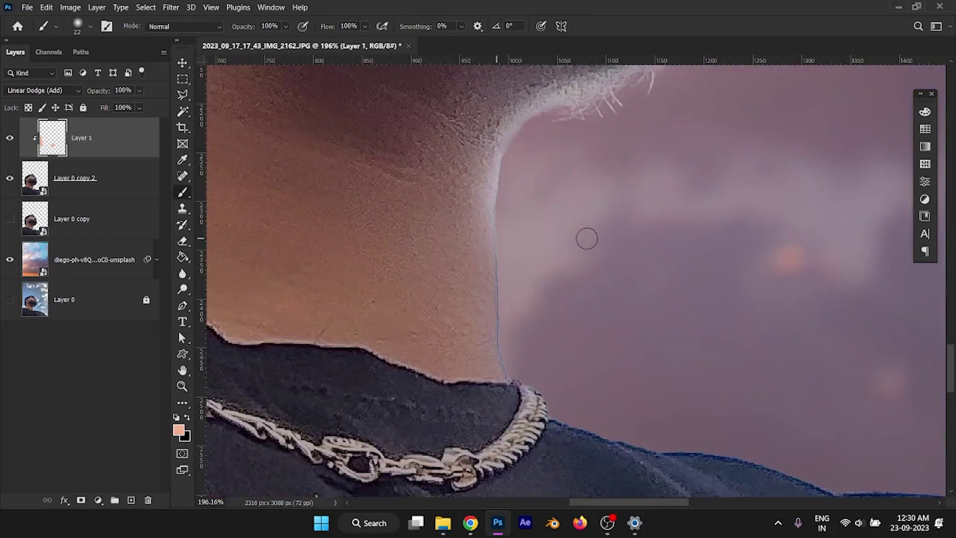
pyautogui.moveTo(499, 160)
pyautogui.mouseDown()
pyautogui.moveTo(495, 297)
pyautogui.moveTo(548, 304)
pyautogui.mouseUp()
pyautogui.hotkey('ctrl', 'z')
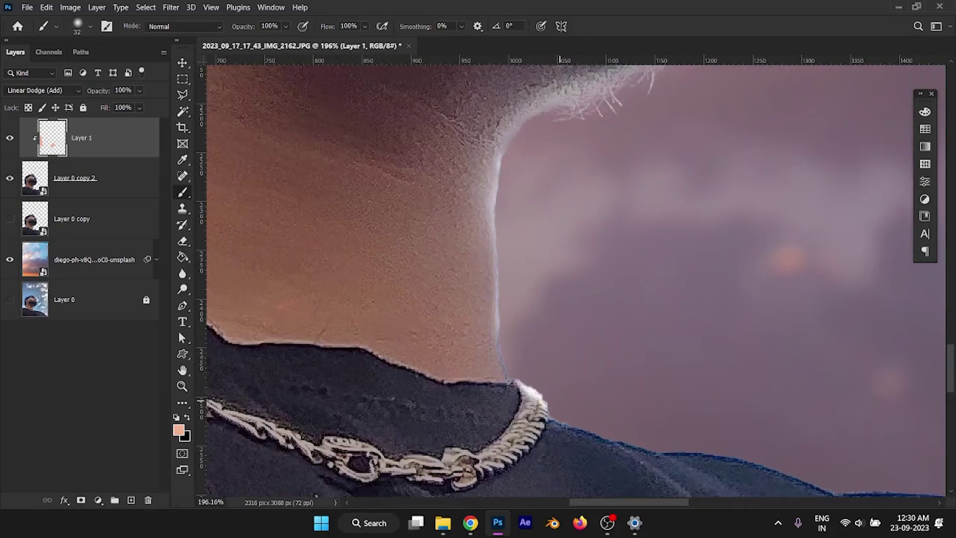
# Step: Paint a fainter glow along the shoulder edge, undoing overly bright strokes, and set flow to 10%
pyautogui.moveTo(583, 409)
pyautogui.mouseDown()
pyautogui.moveTo(452, 324)
pyautogui.moveTo(544, 349)
pyautogui.moveTo(582, 372)
pyautogui.moveTo(503, 366)
pyautogui.mouseUp()
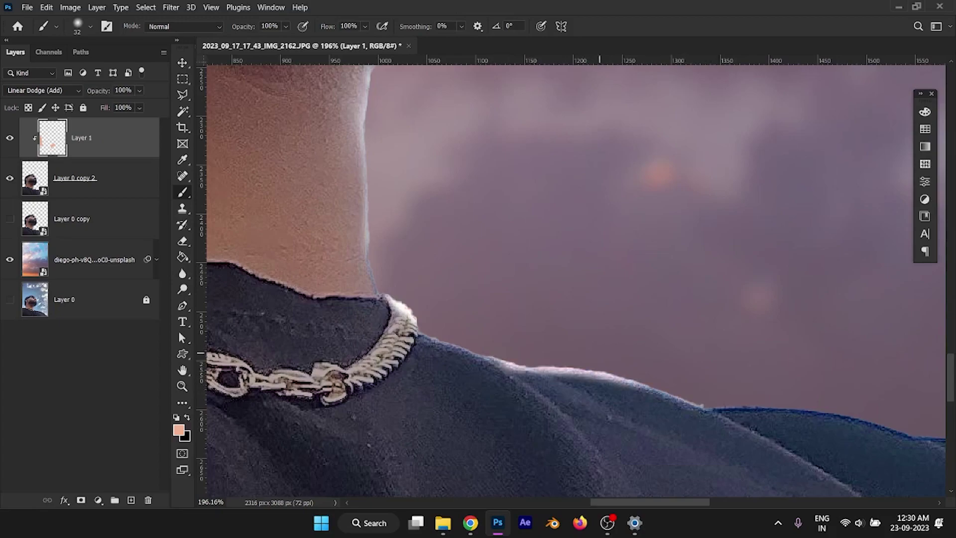
pyautogui.hotkey('ctrl', 'z')
pyautogui.moveTo(712, 407); pyautogui.dragTo(550, 367)
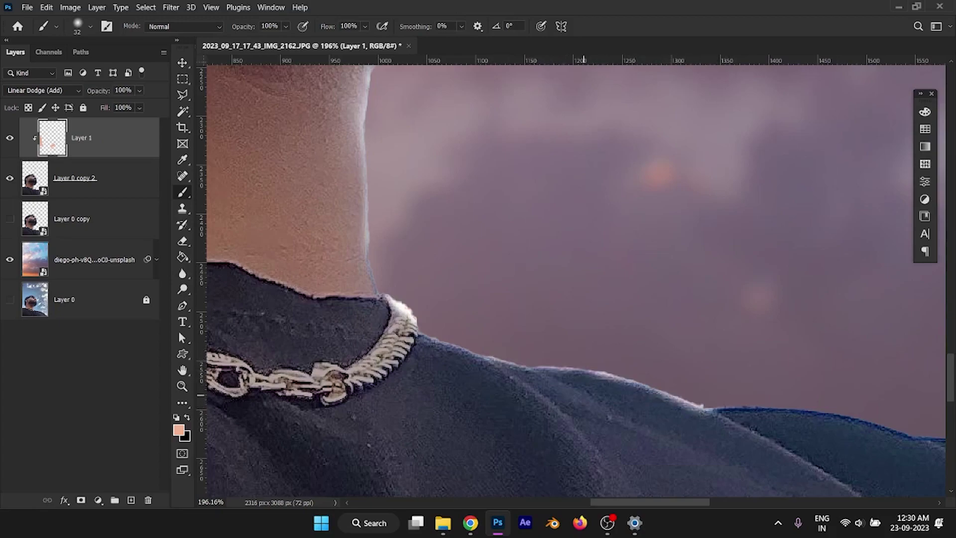
pyautogui.hscroll(5, 503, 339)
pyautogui.moveTo(451, 354)
pyautogui.mouseDown()
pyautogui.moveTo(770, 392)
pyautogui.moveTo(683, 388)
pyautogui.moveTo(760, 391)
pyautogui.moveTo(718, 388)
pyautogui.mouseUp()
pyautogui.hotkey('ctrl', 'z')
pyautogui.hotkey('shift', '1')
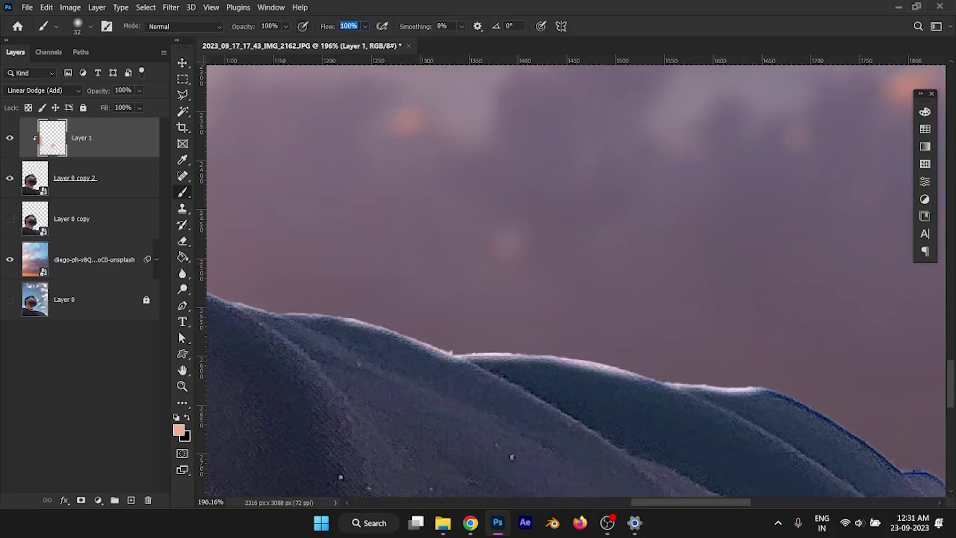
pyautogui.keyDown('alt'); pyautogui.scroll(-5, 645, 169); pyautogui.keyUp('alt')
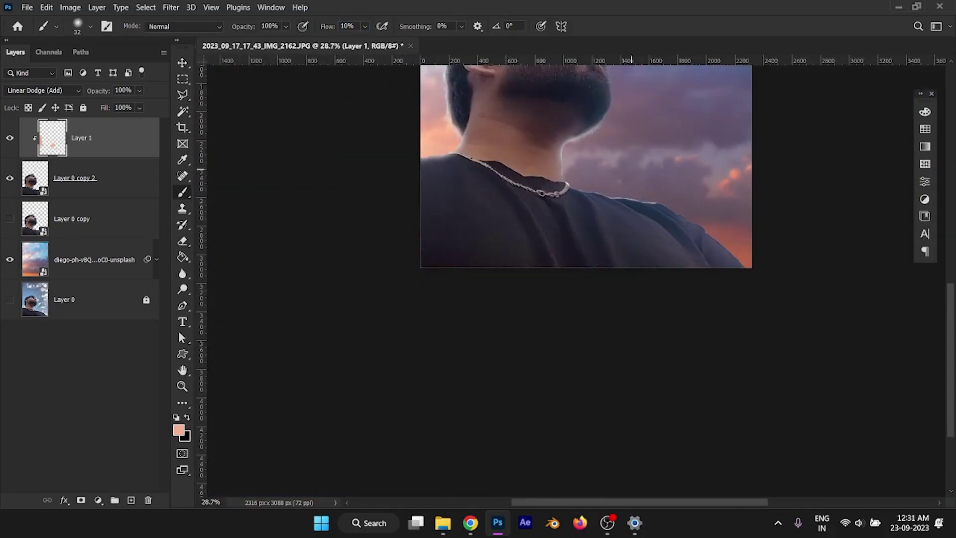
# Step: Adjust Layer 1's Blend If Underlying Layer slider to limit the glow to lighter tones
pyautogui.scroll(-2, 573, 199)
pyautogui.doubleClick(115, 137)
pyautogui.moveTo(498, 137)
pyautogui.mouseDown()
pyautogui.moveTo(626, 129)
pyautogui.moveTo(657, 115)
pyautogui.mouseUp()
pyautogui.moveTo(783, 362); pyautogui.dragTo(785, 362)
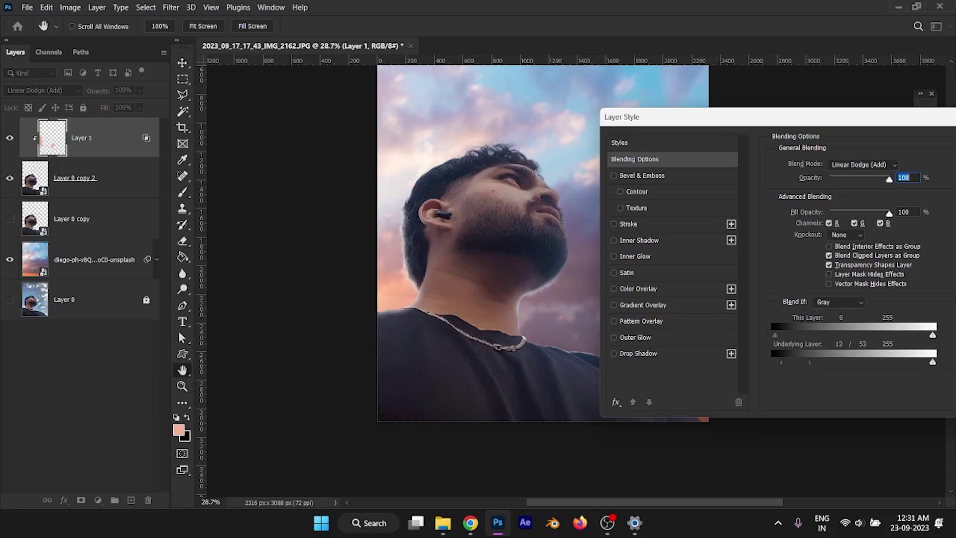
pyautogui.press('Return')
# Step: Switch Layer 1 to Screen blending and reselect the Layer 0 copy 2 cutout
pyautogui.click(43, 90)
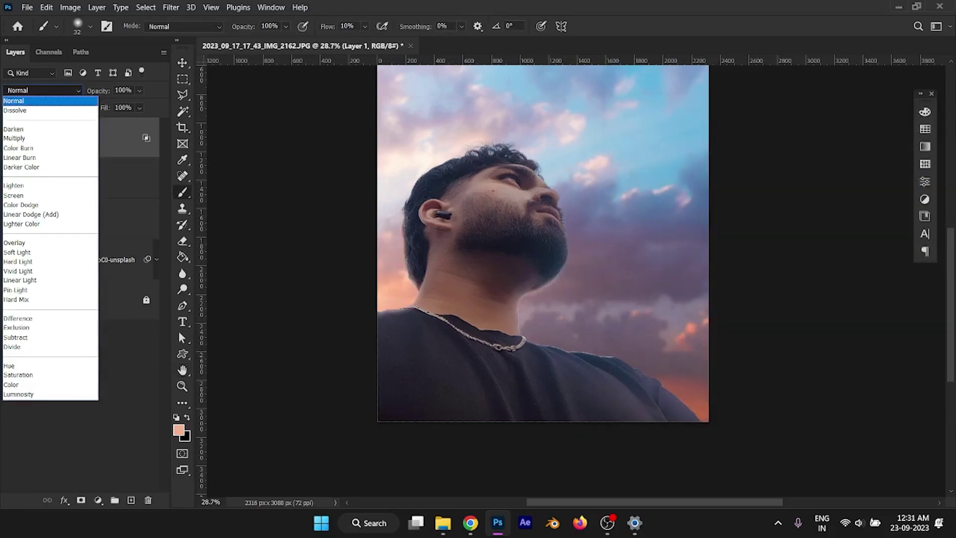
pyautogui.press('Escape')
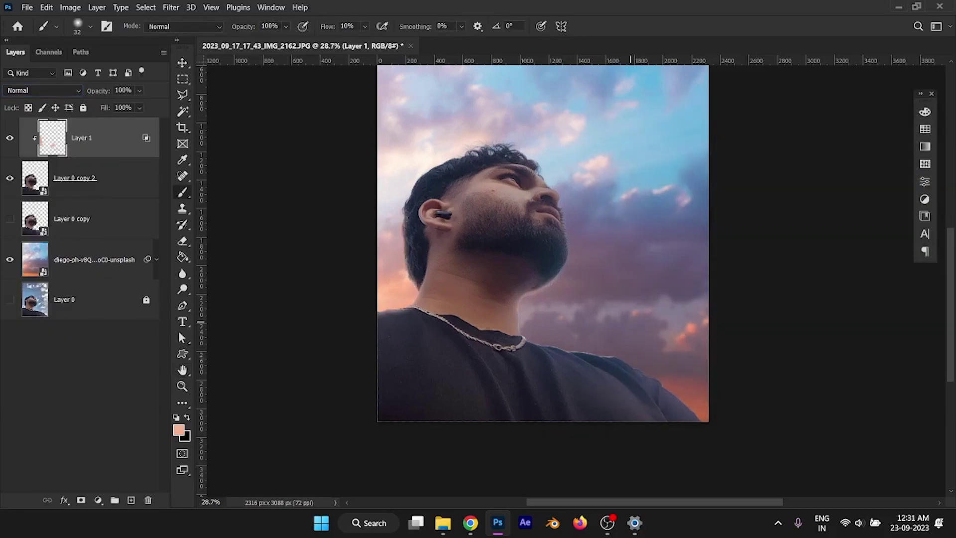
pyautogui.scroll(5, 444, 242)
pyautogui.click(43, 90)
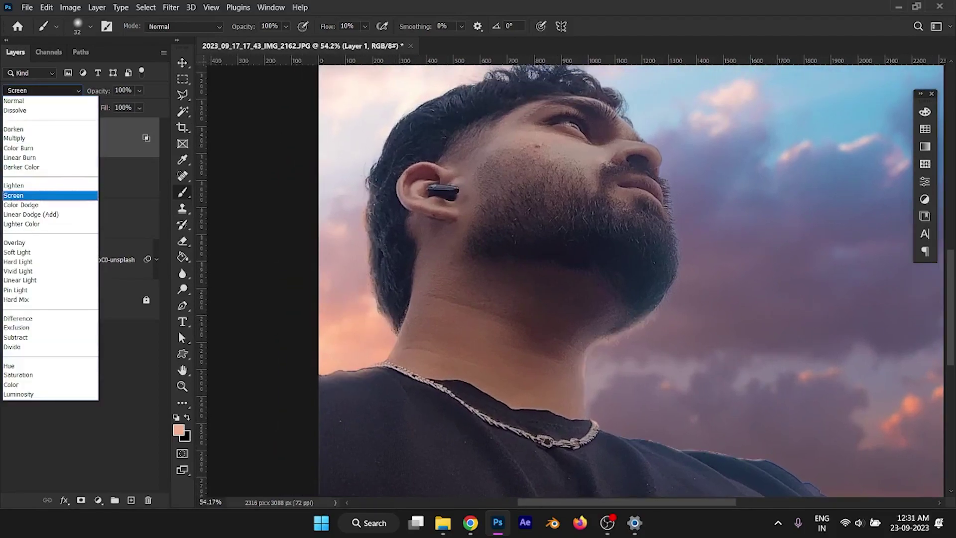
pyautogui.press('Escape')
pyautogui.scroll(-3, 523, 378)
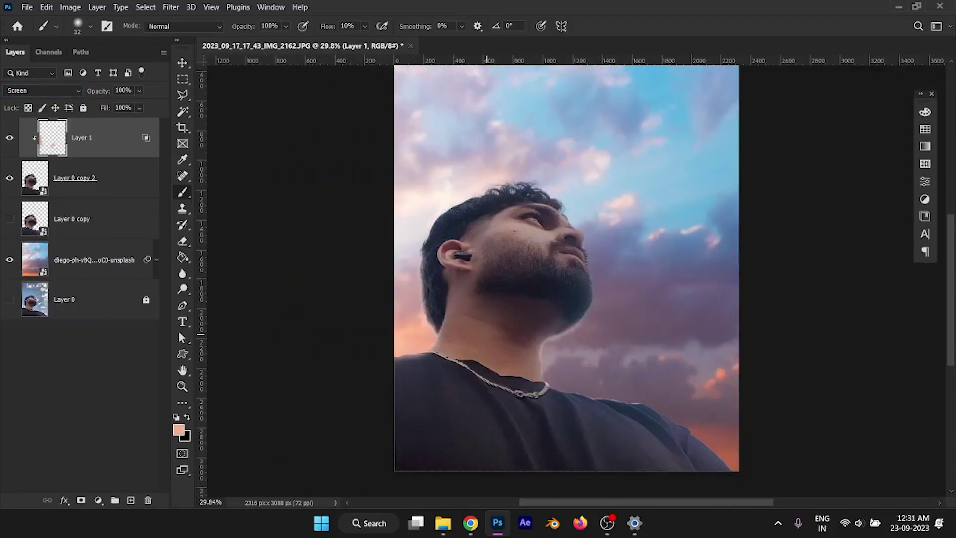
pyautogui.scroll(-2, 523, 377)
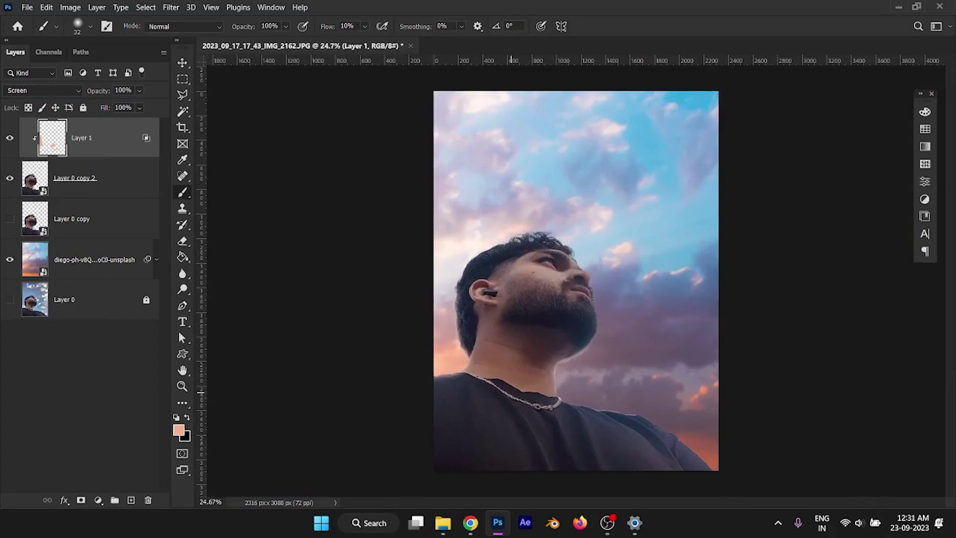
pyautogui.hotkey('alt', '[')
# Step: Add a new Layer 2 above the cutout and set it to Linear Dodge (Add)
pyautogui.hotkey('ctrl', 'shift', 'alt', 'n')
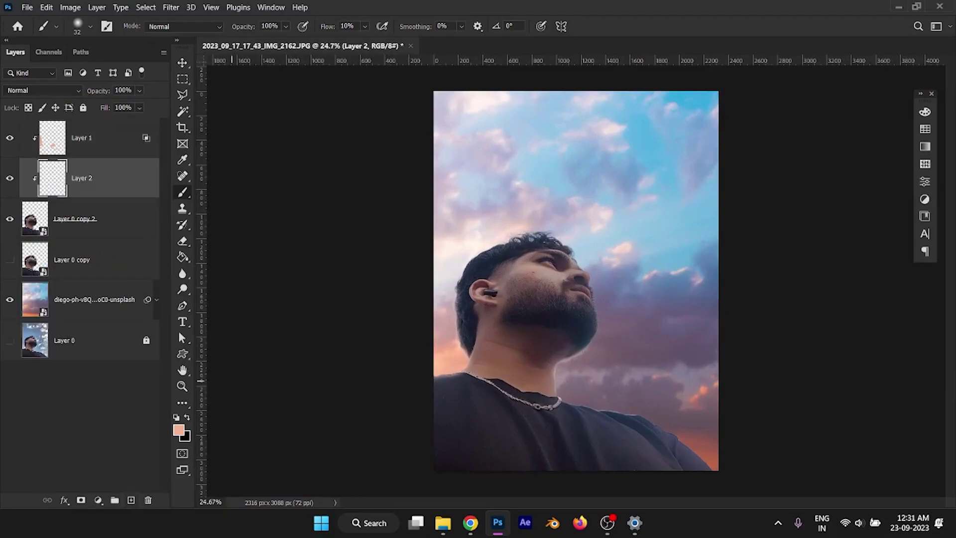
pyautogui.scroll(5, 475, 324)
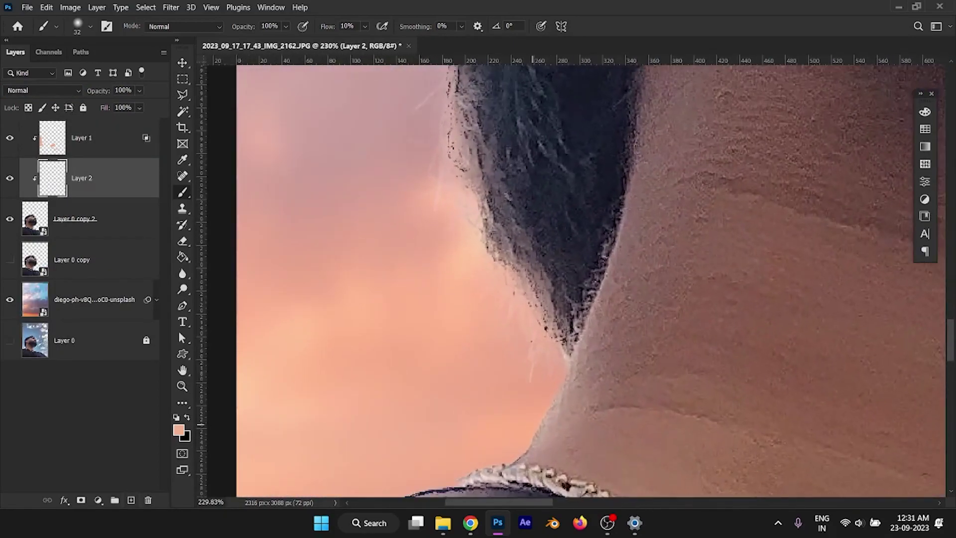
pyautogui.hotkey('alt', ']')
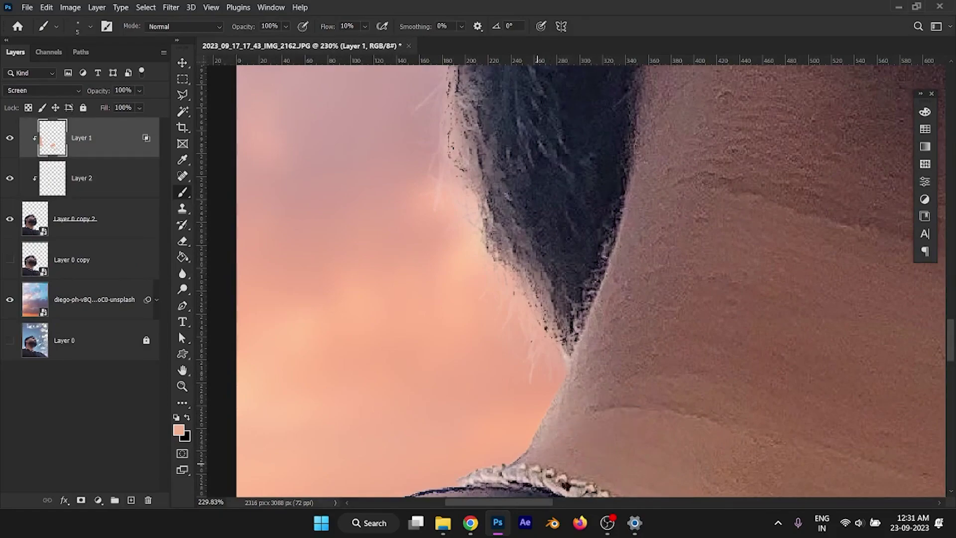
pyautogui.scroll(4, 531, 462)
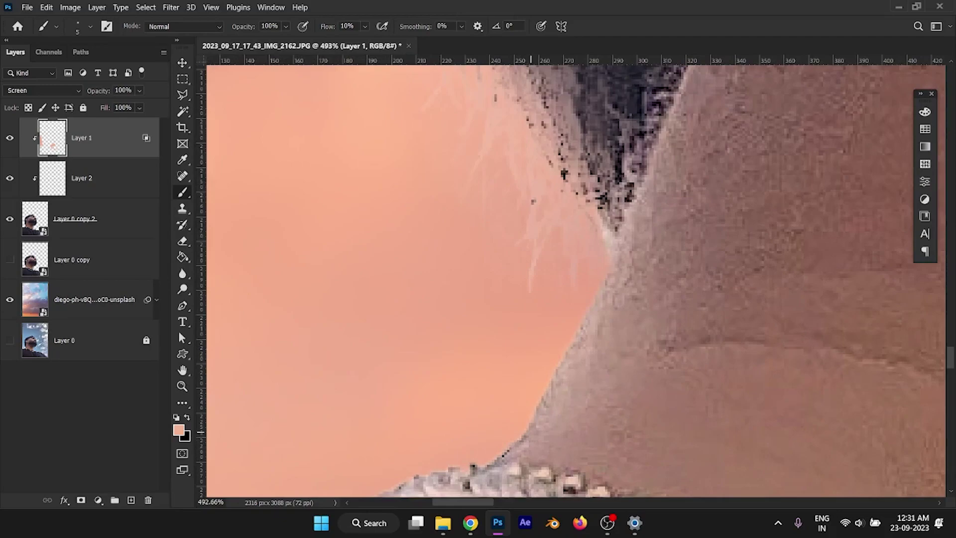
pyautogui.hotkey('alt', '[')
pyautogui.click(43, 90)
pyautogui.click(31, 215)
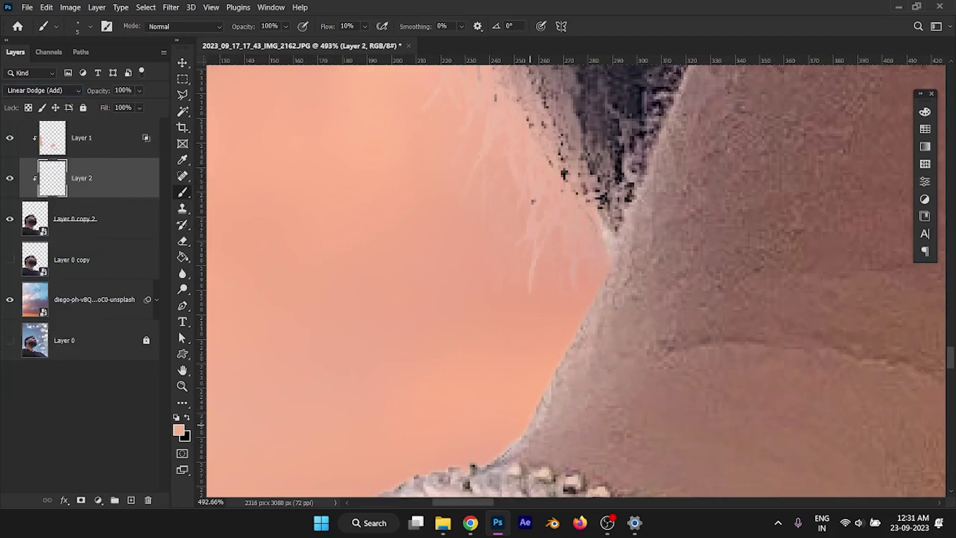
# Step: Set the brush to 7 px while zooming in on the neck edge
pyautogui.press(']')
pyautogui.scroll(3, 545, 347)
pyautogui.hscroll(2, 545, 347)
pyautogui.press('[')
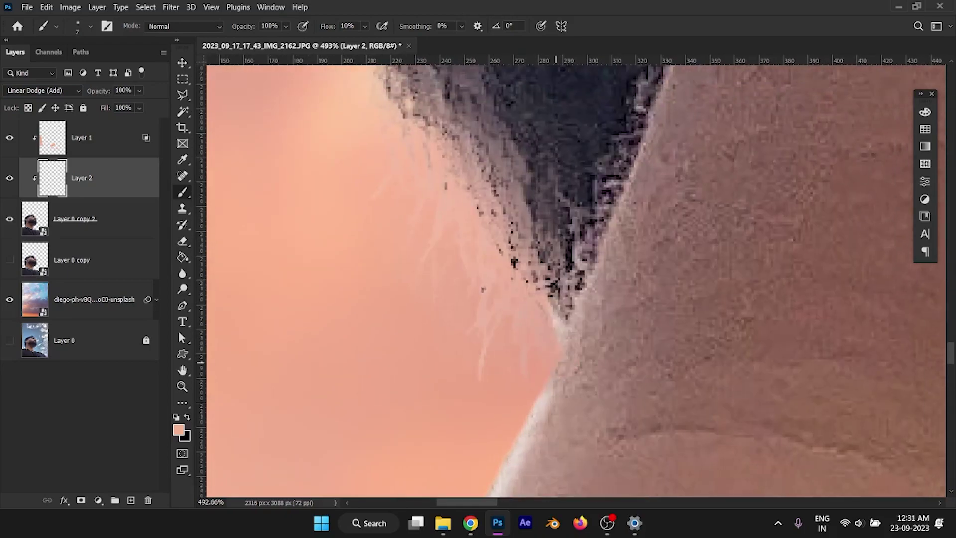
pyautogui.scroll(3, 545, 347)
pyautogui.hscroll(1, 545, 347)
# Step: Paint three light peach strokes along the hair-skin edge of the neck
pyautogui.moveTo(539, 418); pyautogui.dragTo(608, 252)
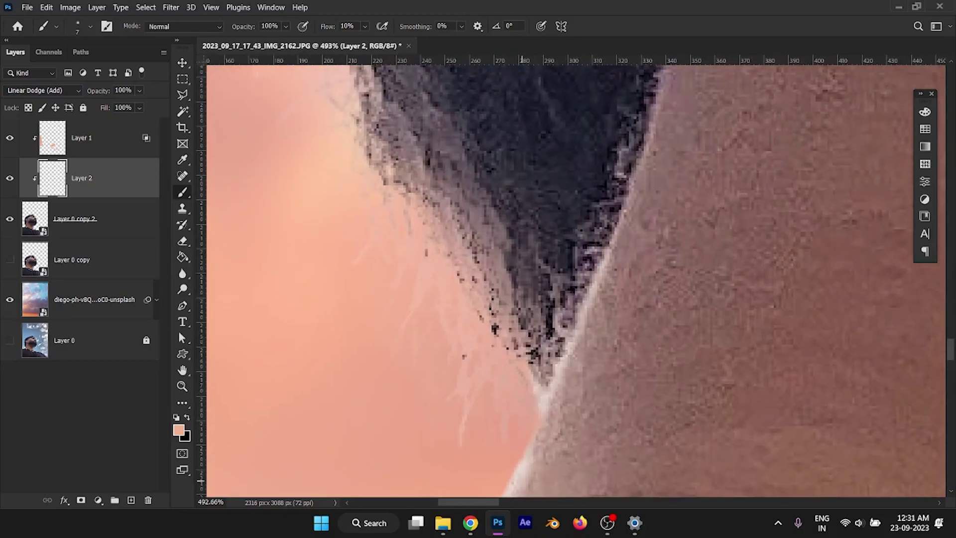
pyautogui.moveTo(523, 473); pyautogui.dragTo(612, 249)
pyautogui.scroll(3, 613, 249)
pyautogui.hscroll(1, 613, 249)
pyautogui.moveTo(548, 404); pyautogui.dragTo(595, 269)
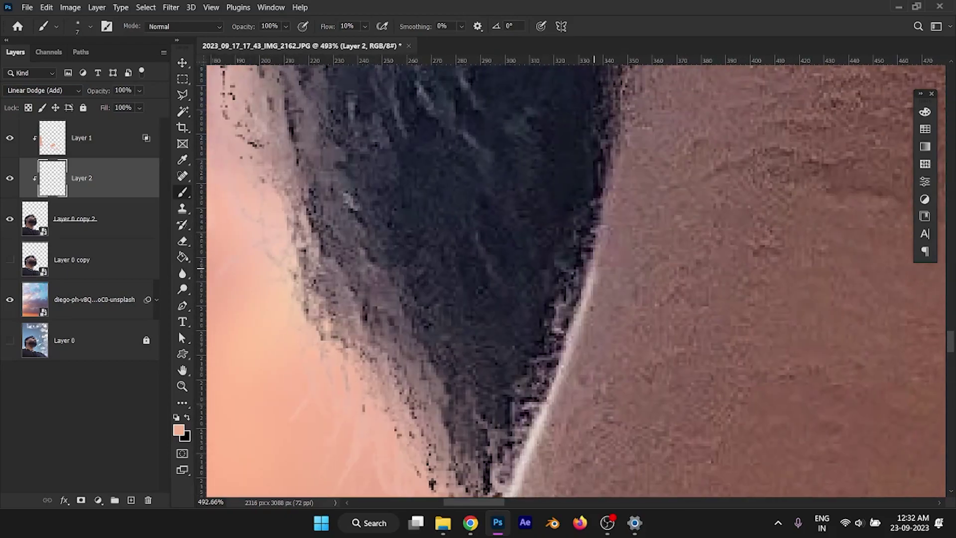
pyautogui.scroll(-2, 609, 179)
pyautogui.scroll(-2, 610, 189)
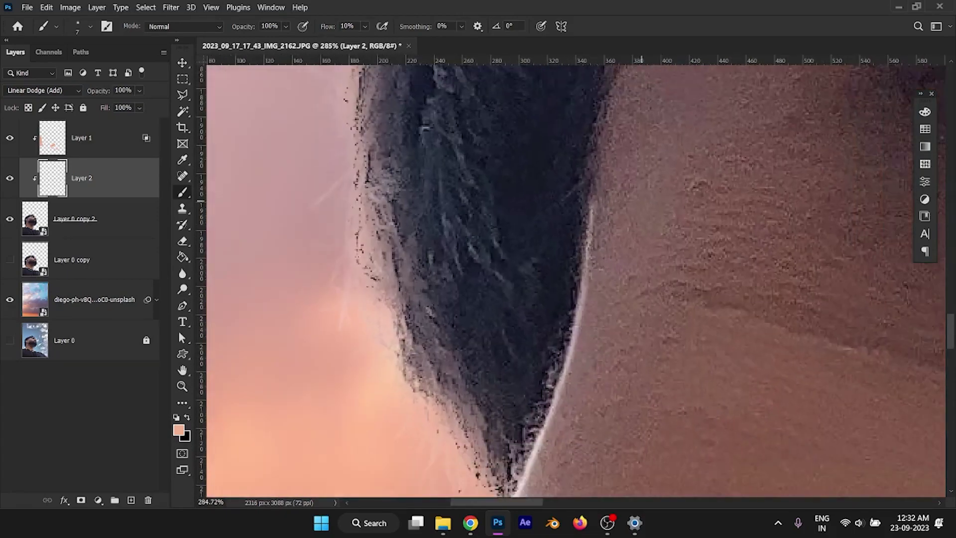
pyautogui.scroll(-3, 612, 195)
pyautogui.scroll(2, 612, 196)
pyautogui.scroll(2, 583, 218)
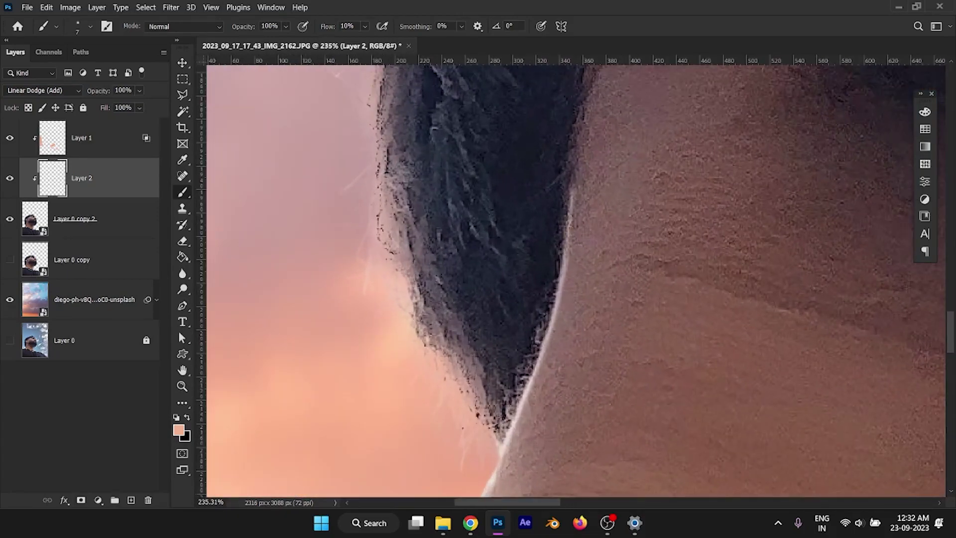
# Step: Add a mask to Layer 2 with black as paint colour, and shrink the brush to a 3 px tip
pyautogui.press('d')
pyautogui.press('x')
pyautogui.moveTo(597, 241)
pyautogui.mouseDown()
pyautogui.moveTo(613, 159)
pyautogui.moveTo(600, 301)
pyautogui.mouseUp()
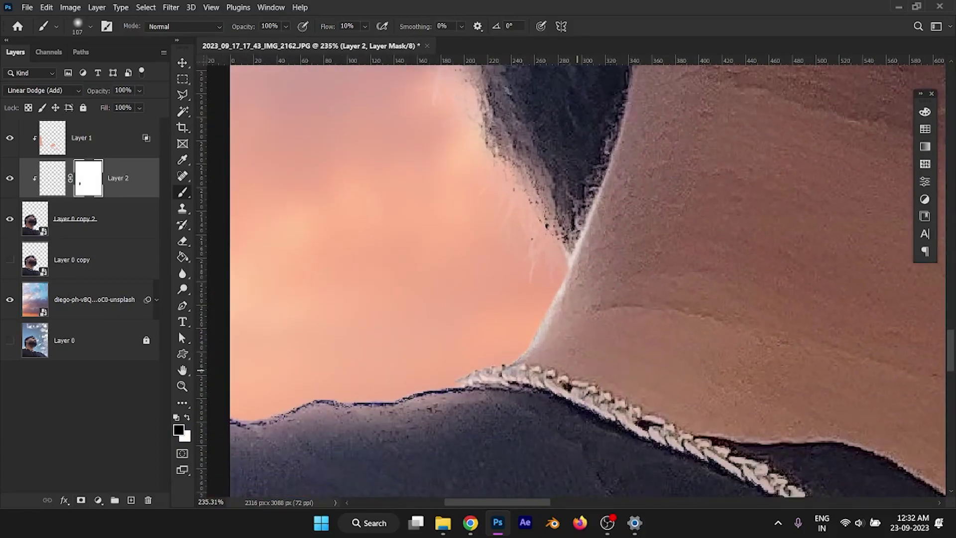
pyautogui.scroll(3, 618, 342)
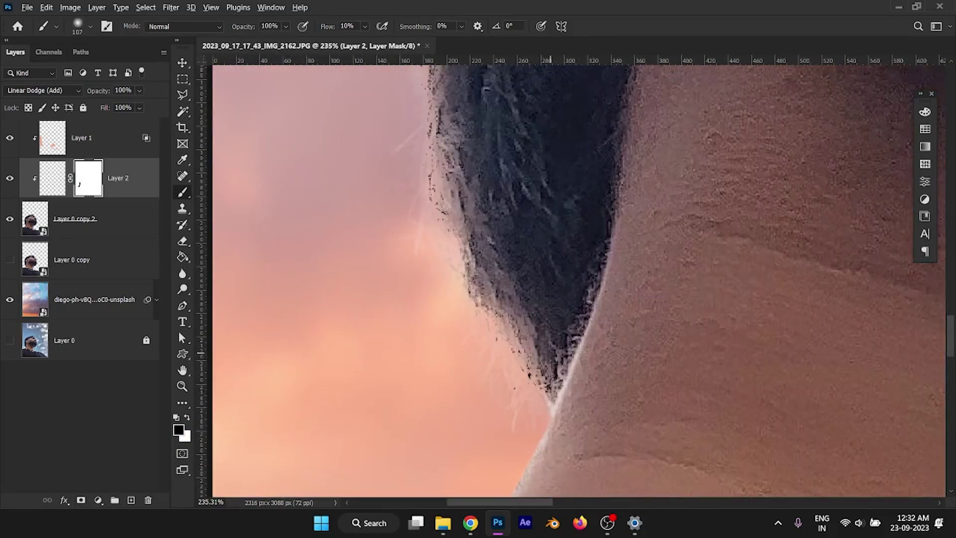
pyautogui.scroll(-1, 548, 352)
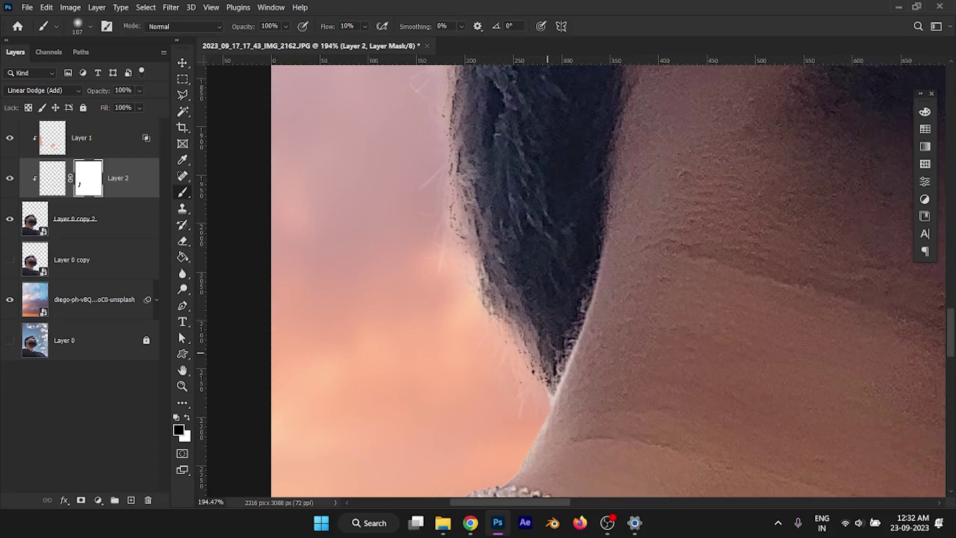
pyautogui.scroll(-1, 548, 352)
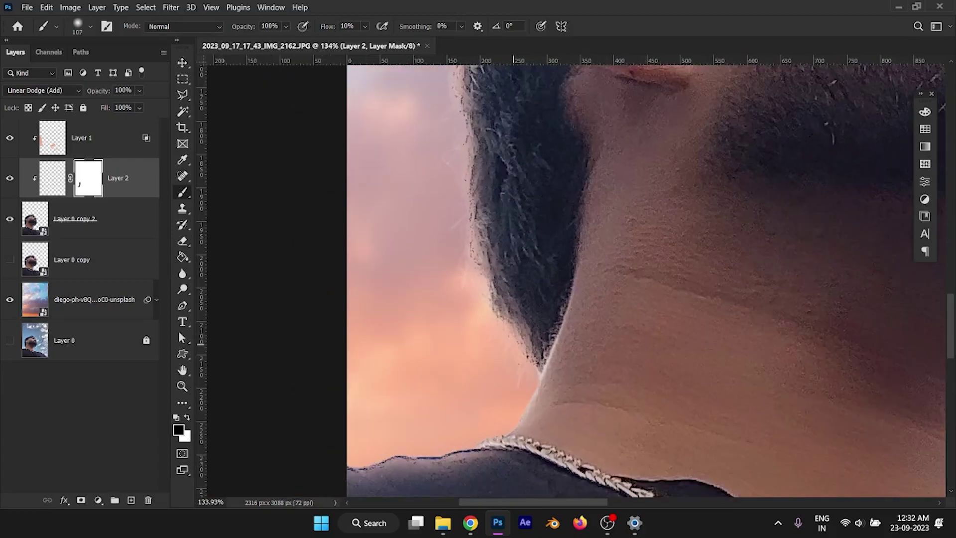
pyautogui.scroll(-1, 513, 344)
pyautogui.scroll(-1, 475, 335)
pyautogui.scroll(4, 470, 285)
pyautogui.scroll(3, 469, 284)
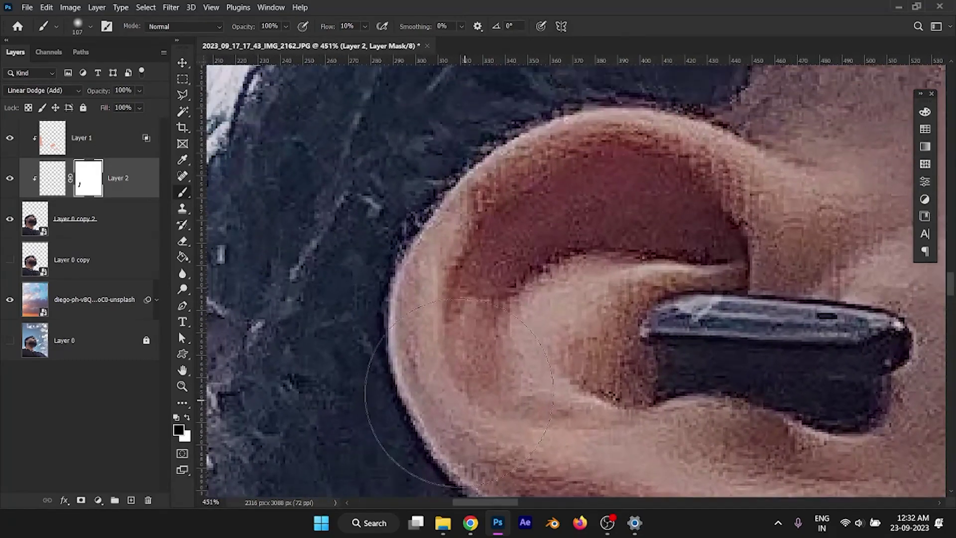
pyautogui.moveTo(454, 296); pyautogui.dragTo(450, 295)
# Step: Paint peach highlight strokes on Layer 2 along the ear's outer rim and lower edge
pyautogui.hotkey('ctrl', '2')
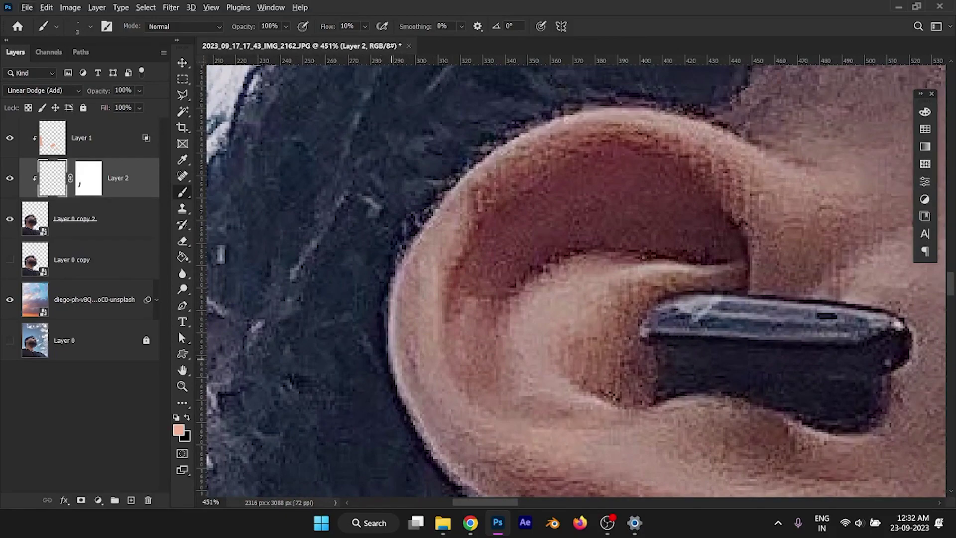
pyautogui.moveTo(389, 359)
pyautogui.mouseDown()
pyautogui.moveTo(391, 304)
pyautogui.moveTo(404, 391)
pyautogui.mouseUp()
pyautogui.moveTo(394, 286); pyautogui.dragTo(387, 326)
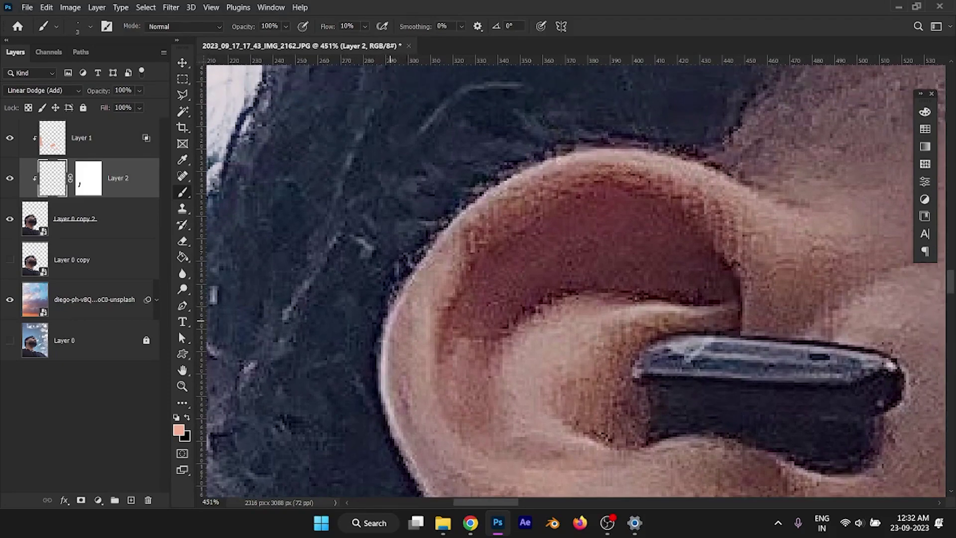
pyautogui.moveTo(455, 243)
pyautogui.mouseDown()
pyautogui.moveTo(419, 304)
pyautogui.moveTo(565, 423)
pyautogui.moveTo(710, 463)
pyautogui.mouseUp()
pyautogui.scroll(-3, 420, 299)
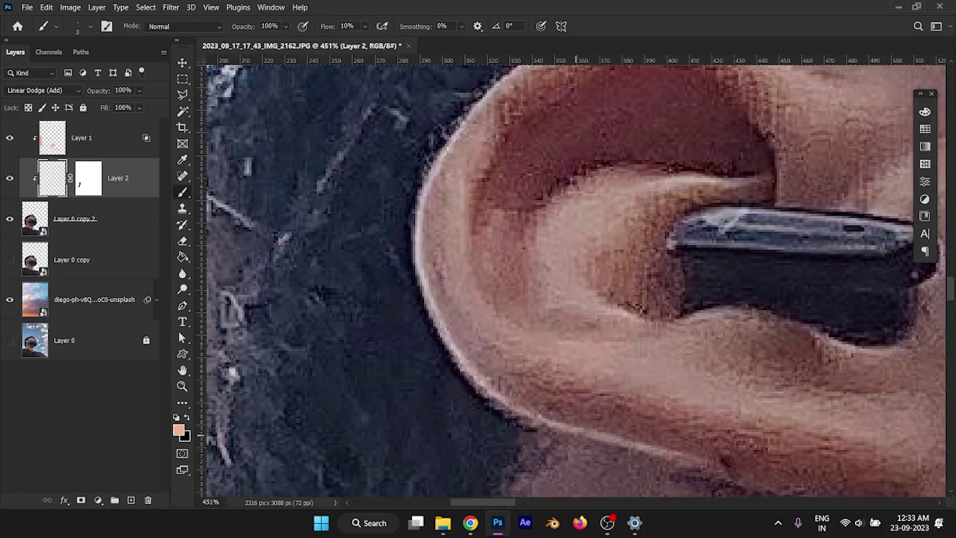
pyautogui.moveTo(571, 431); pyautogui.dragTo(722, 470)
pyautogui.scroll(-2, 647, 448)
pyautogui.moveTo(682, 398); pyautogui.dragTo(553, 363)
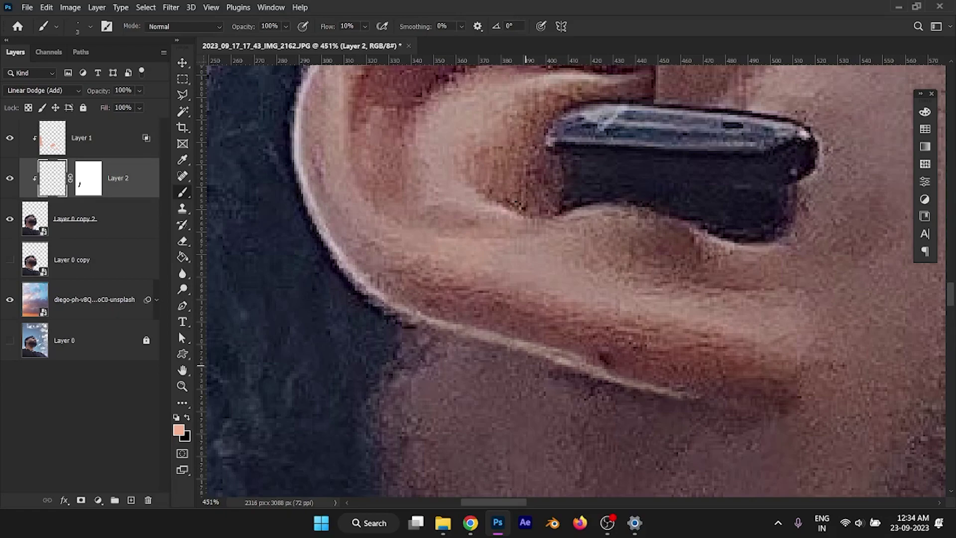
pyautogui.scroll(-1, 525, 366)
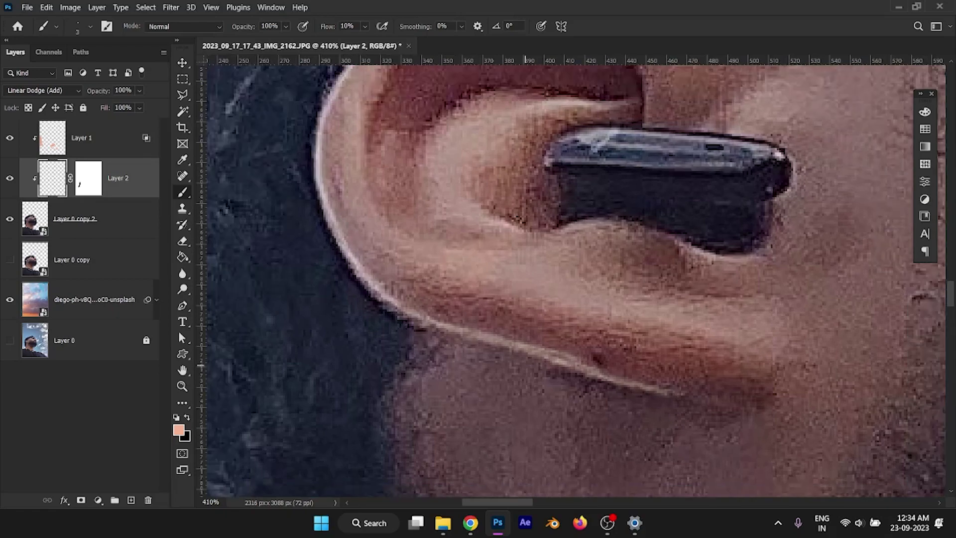
pyautogui.scroll(-1, 523, 378)
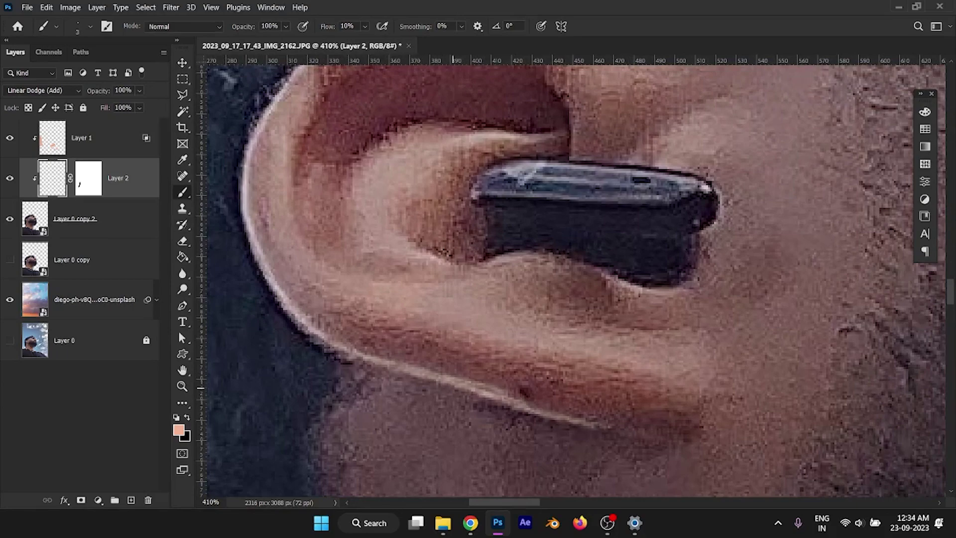
pyautogui.moveTo(490, 395)
pyautogui.mouseDown()
pyautogui.moveTo(321, 352)
pyautogui.moveTo(297, 294)
pyautogui.mouseUp()
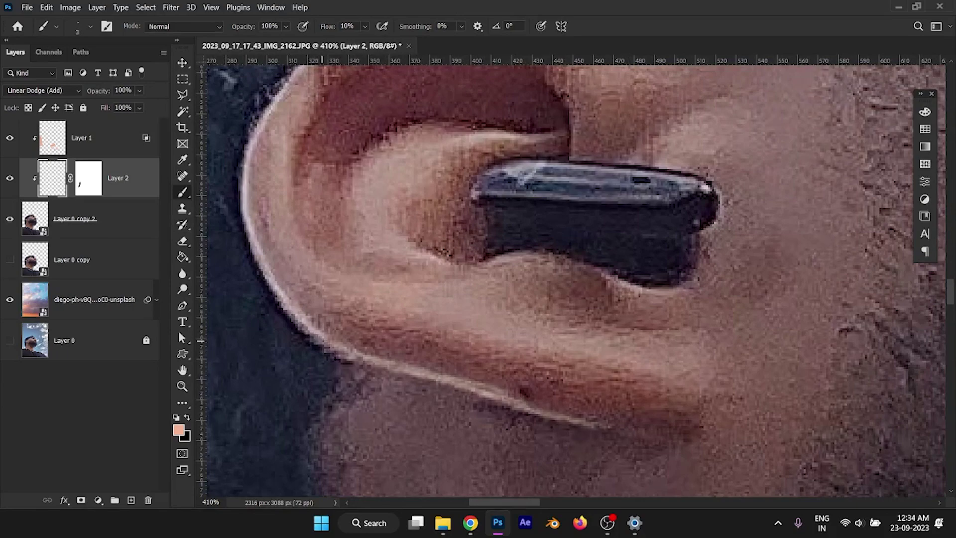
# Step: Mask out the glow on the ear's lower rim with black on Layer 2's mask
pyautogui.click(88, 178)
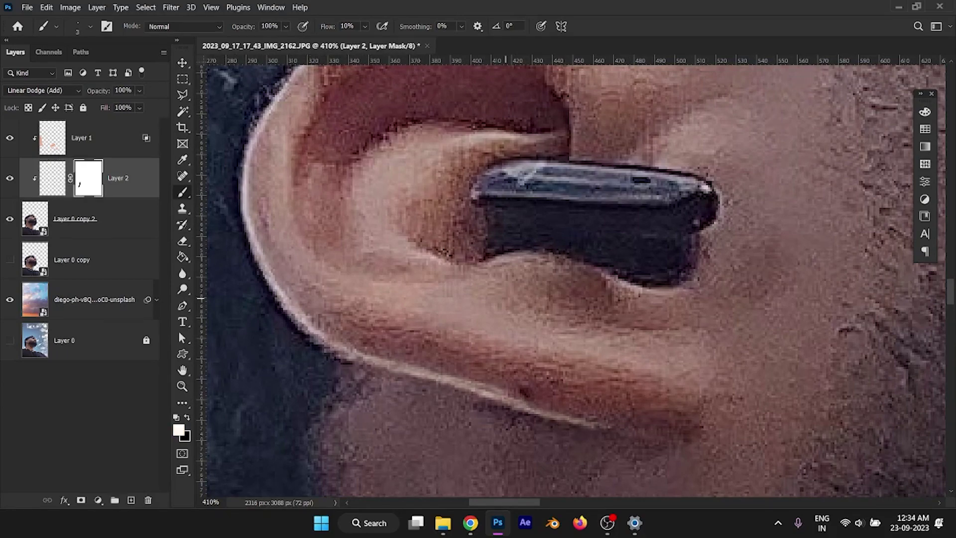
pyautogui.press('d')
pyautogui.moveTo(553, 372); pyautogui.dragTo(446, 357)
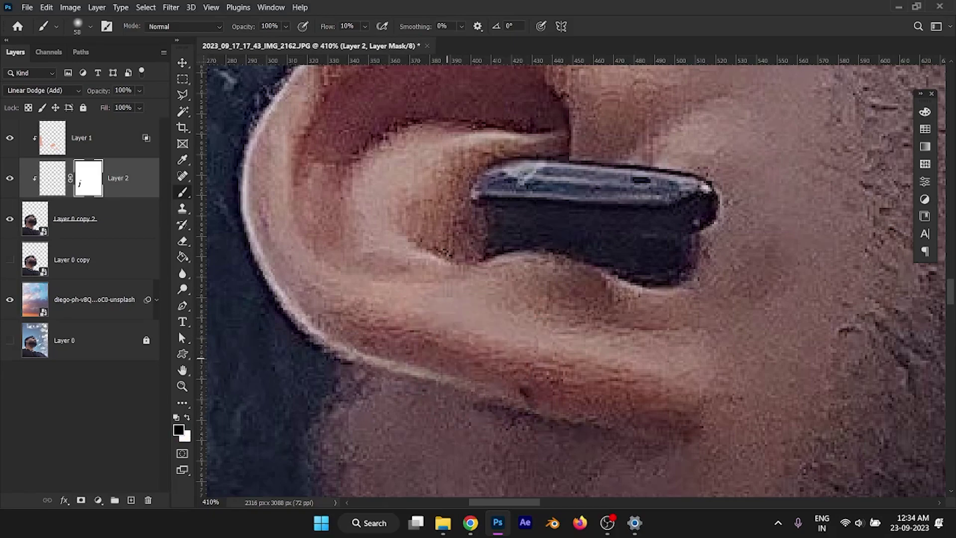
pyautogui.scroll(3, 495, 351)
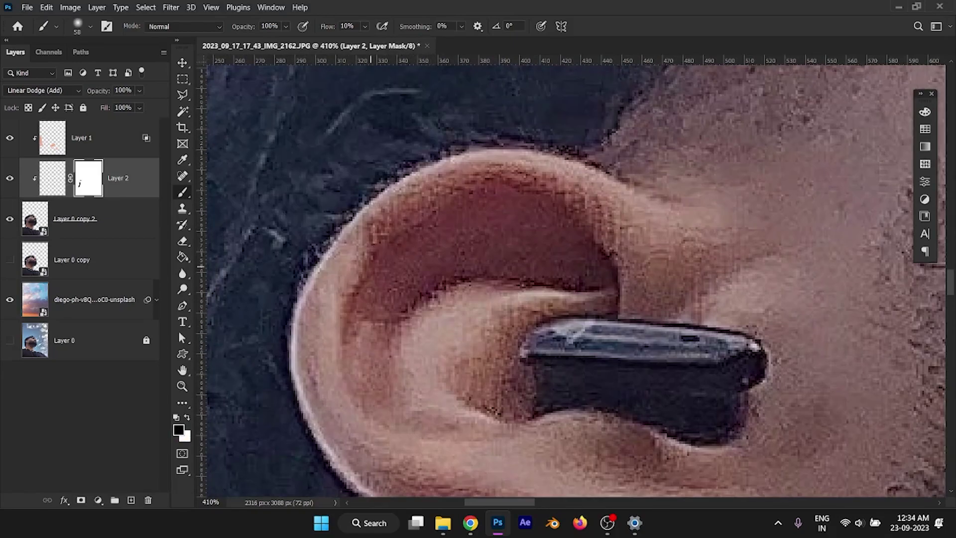
# Step: Paint pink light on the ear's upper rim and a crescent along the inner fold
pyautogui.keyDown('alt'); pyautogui.click(363, 245); pyautogui.keyUp('alt')
pyautogui.hotkey('ctrl', '2')
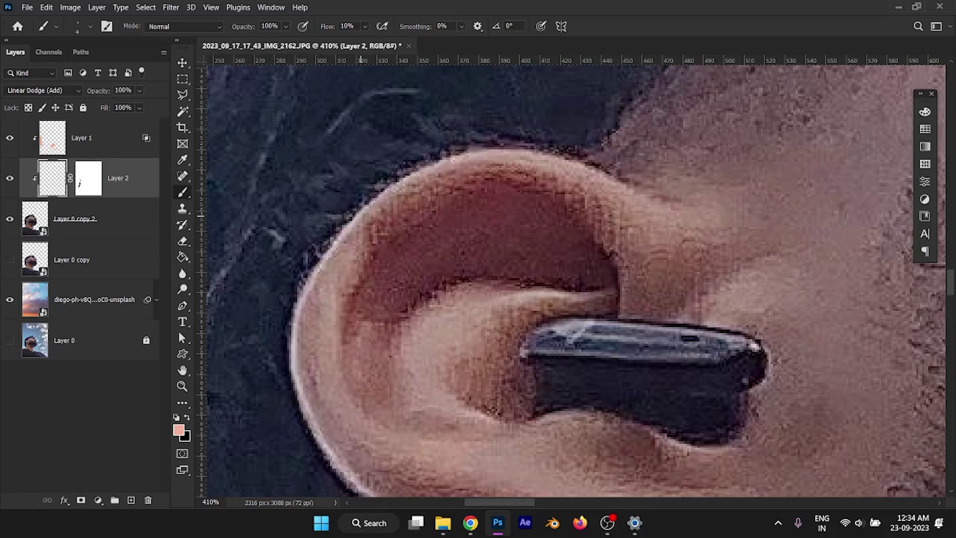
pyautogui.scroll(1, 343, 234)
pyautogui.moveTo(334, 256)
pyautogui.mouseDown()
pyautogui.moveTo(476, 205)
pyautogui.moveTo(484, 231)
pyautogui.moveTo(485, 216)
pyautogui.moveTo(445, 208)
pyautogui.moveTo(309, 269)
pyautogui.mouseUp()
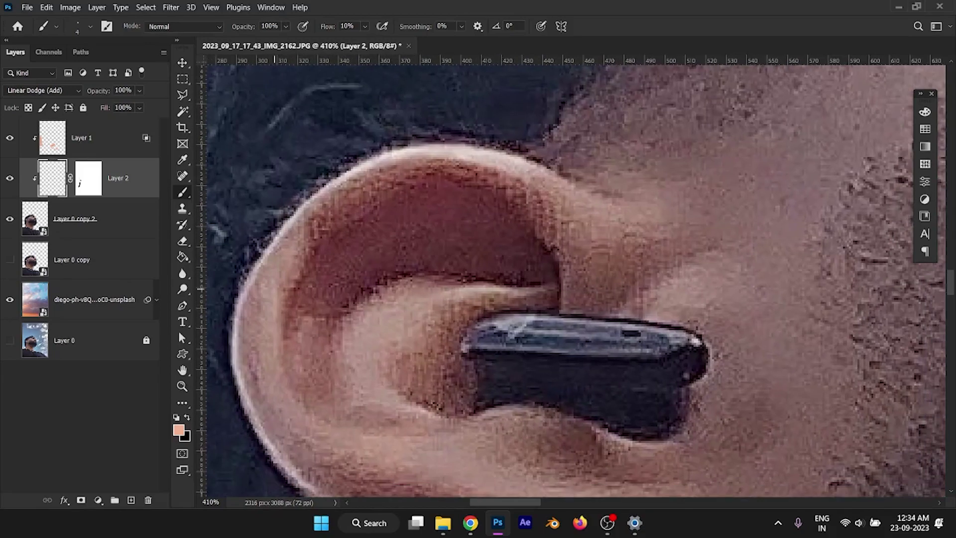
pyautogui.moveTo(380, 316); pyautogui.dragTo(420, 408)
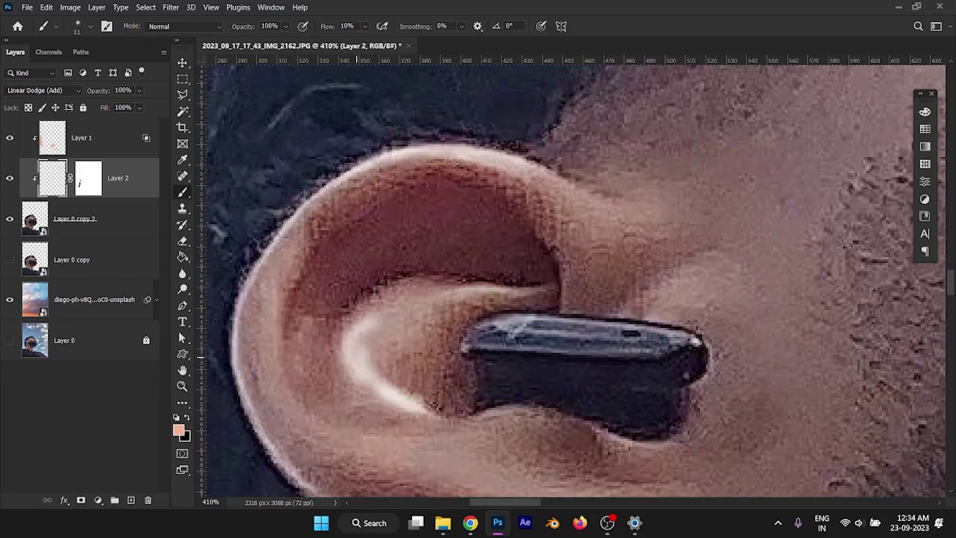
# Step: Hide the inner-fold crescent highlight by painting black on the layer mask
pyautogui.press('d')
pyautogui.hotkey('ctrl', '\\')
pyautogui.press('x')
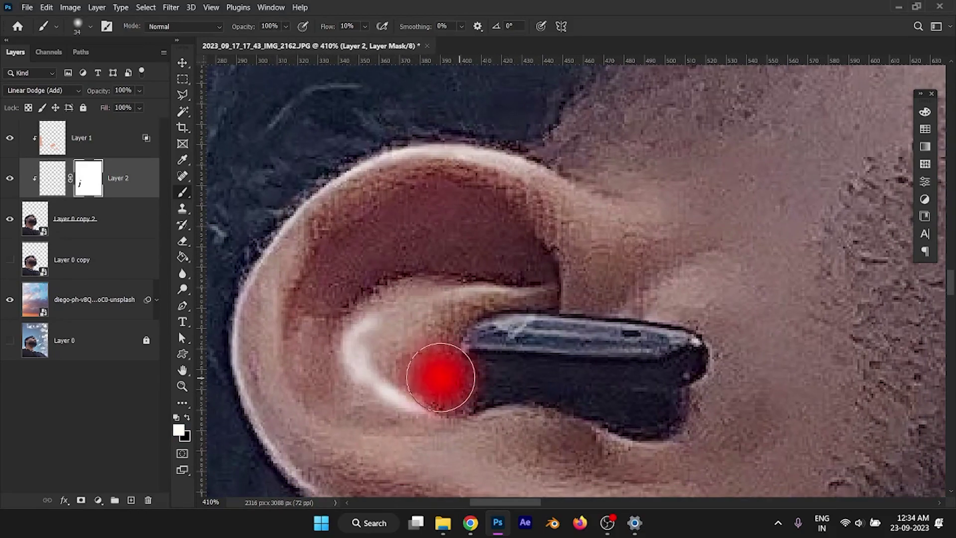
pyautogui.press('x')
pyautogui.moveTo(424, 403)
pyautogui.mouseDown()
pyautogui.moveTo(378, 393)
pyautogui.moveTo(361, 349)
pyautogui.mouseUp()
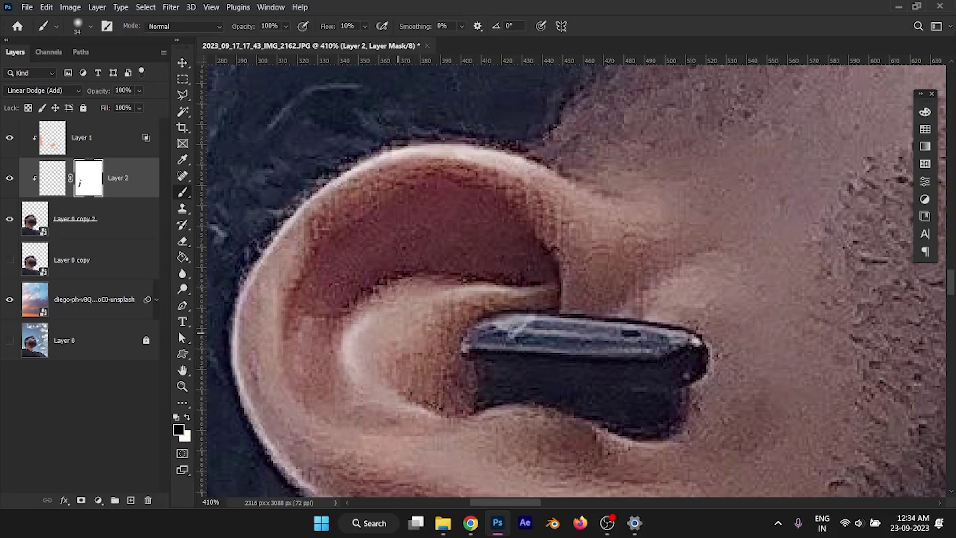
pyautogui.scroll(-1, 388, 341)
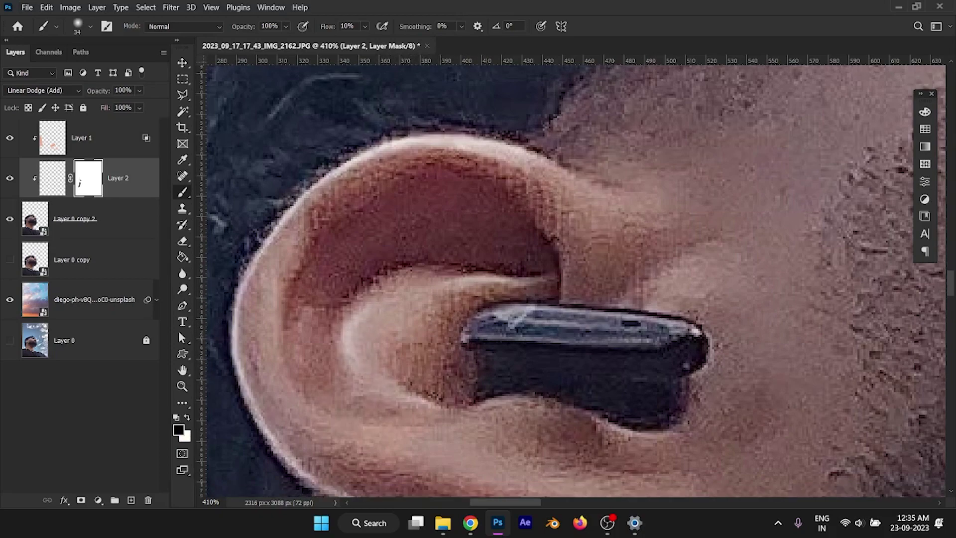
# Step: Paint salmon highlights along the earbud's top edge and around its left tip
pyautogui.hotkey('ctrl', '2')
pyautogui.scroll(1, 463, 339)
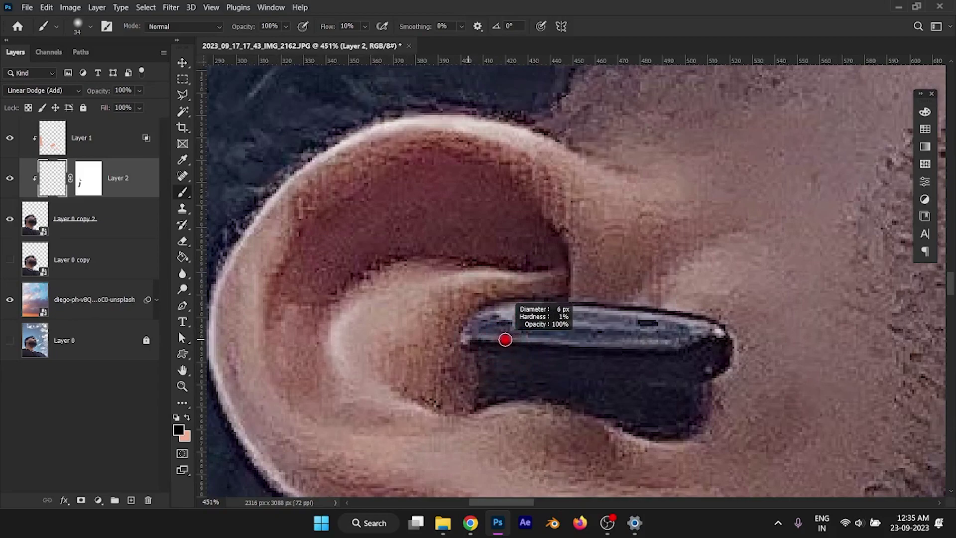
pyautogui.press('x')
pyautogui.moveTo(515, 326); pyautogui.dragTo(571, 305)
pyautogui.moveTo(479, 341); pyautogui.dragTo(630, 338)
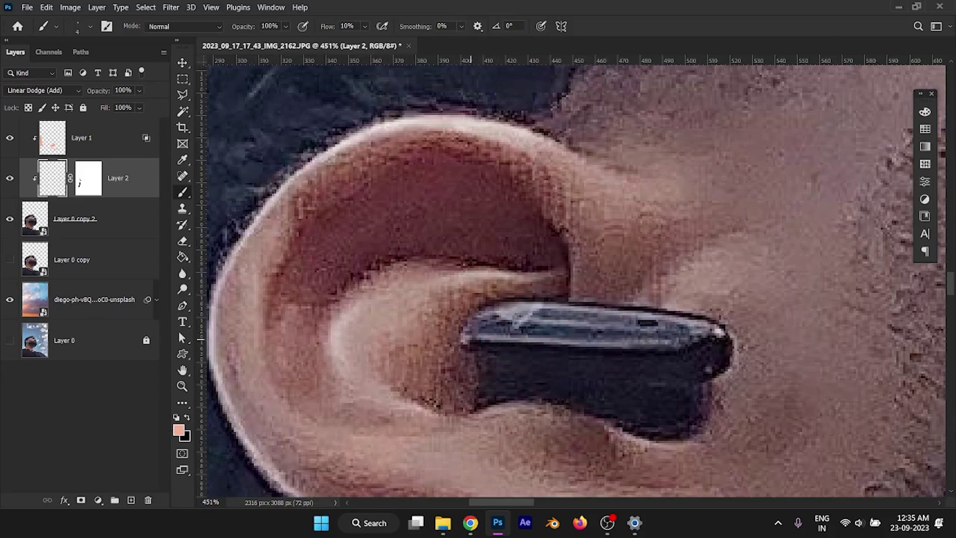
pyautogui.moveTo(468, 339); pyautogui.dragTo(528, 307)
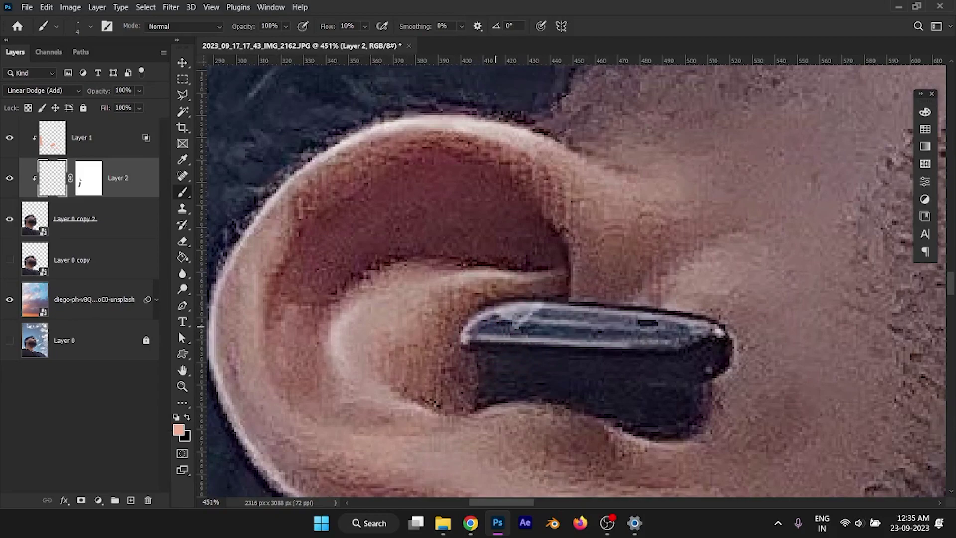
pyautogui.moveTo(468, 341)
pyautogui.mouseDown()
pyautogui.moveTo(505, 339)
pyautogui.moveTo(482, 365)
pyautogui.moveTo(486, 400)
pyautogui.mouseUp()
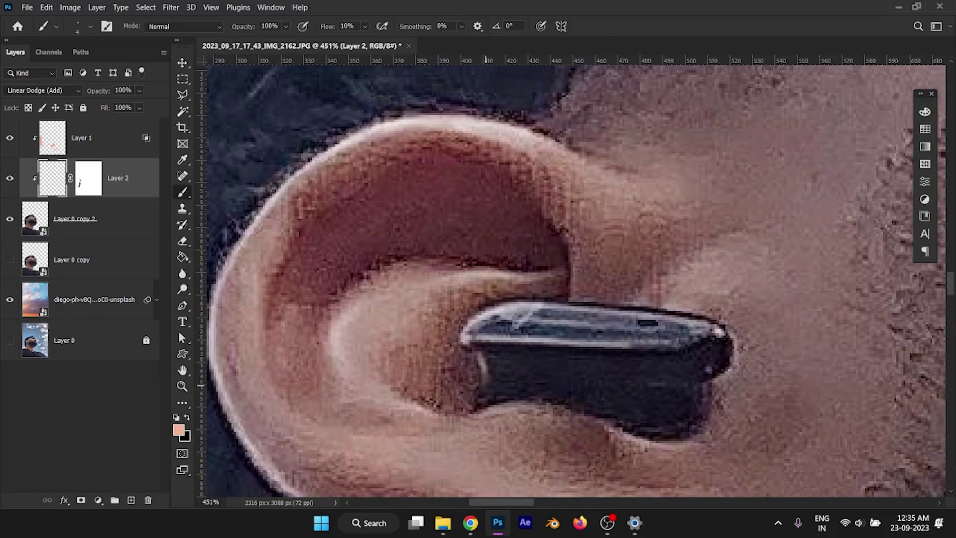
# Step: Partly hide the earbud's left highlight on Layer 2's mask
pyautogui.click(88, 178)
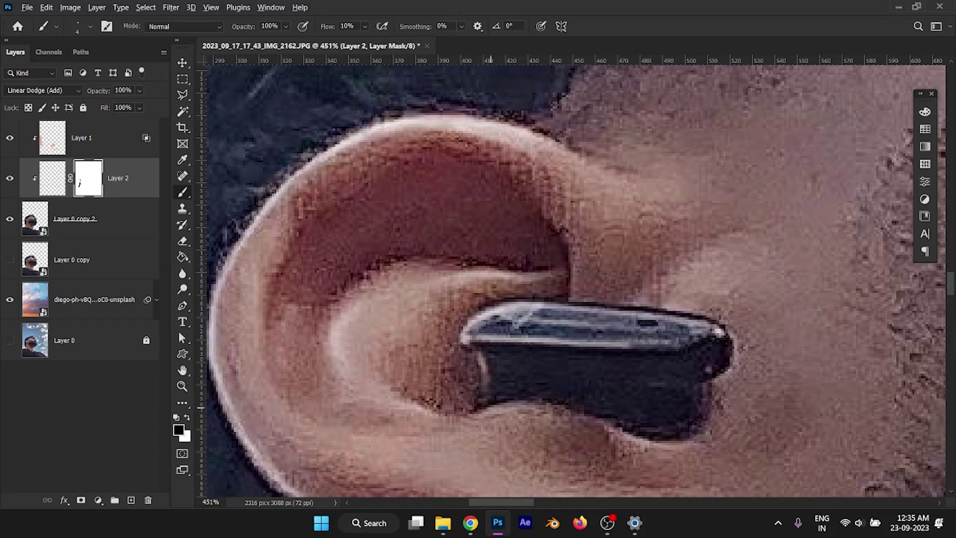
pyautogui.press(']')
pyautogui.press(']')
pyautogui.press(']')
pyautogui.moveTo(513, 396); pyautogui.dragTo(512, 370)
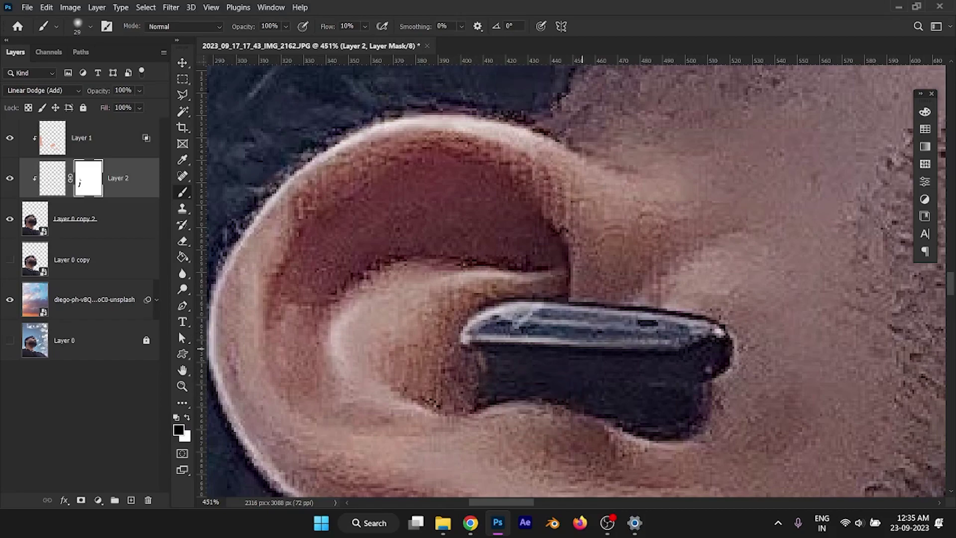
pyautogui.scroll(-3, 573, 279)
pyautogui.hscroll(-5, 572, 279)
pyautogui.scroll(-3, 453, 239)
# Step: Set a fine 4 px pink brush and target the Screen-mode Layer 1
pyautogui.keyDown('alt'); pyautogui.rightClick(455, 238); pyautogui.keyUp('alt')
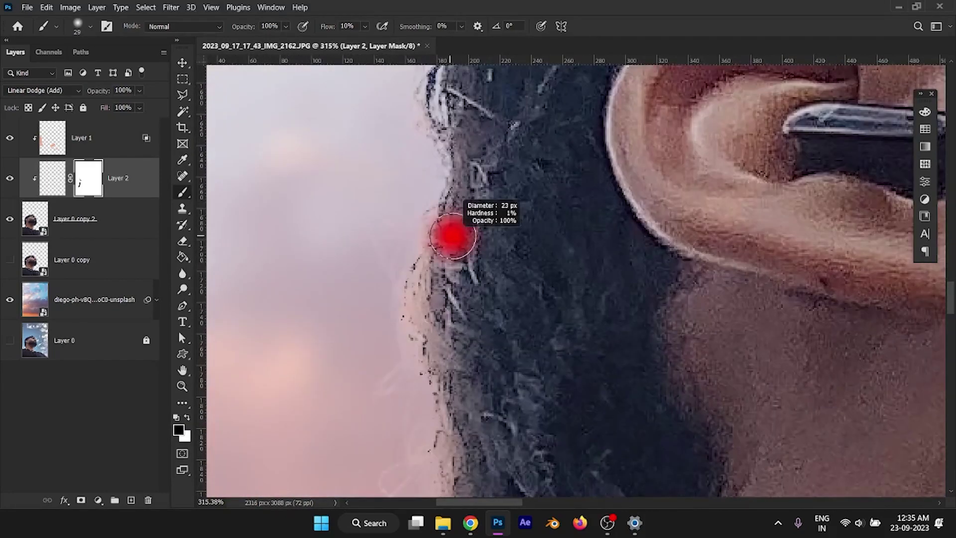
pyautogui.hotkey('ctrl', '2')
pyautogui.keyDown('alt'); pyautogui.click(399, 207); pyautogui.keyUp('alt')
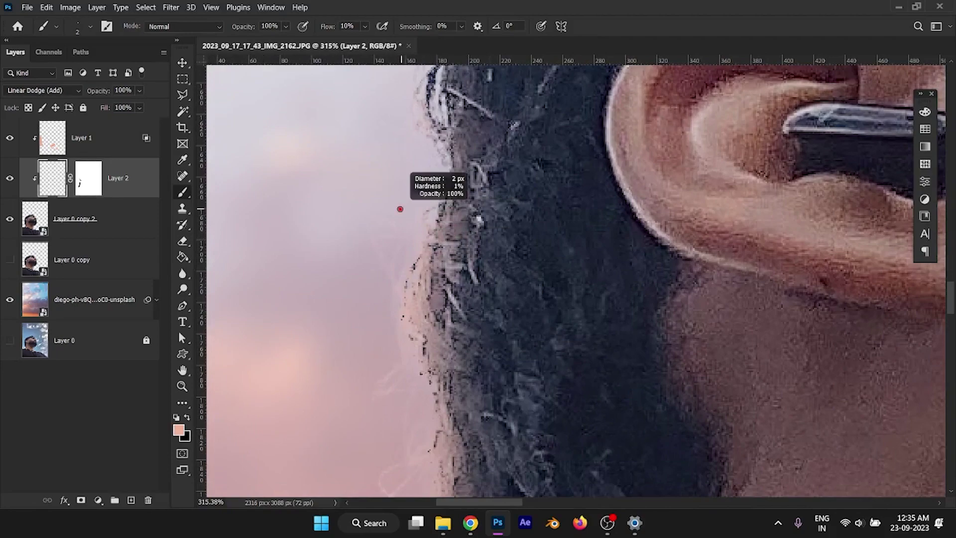
pyautogui.keyDown('alt'); pyautogui.rightClick(391, 208); pyautogui.keyUp('alt')
pyautogui.hotkey('alt', ']')
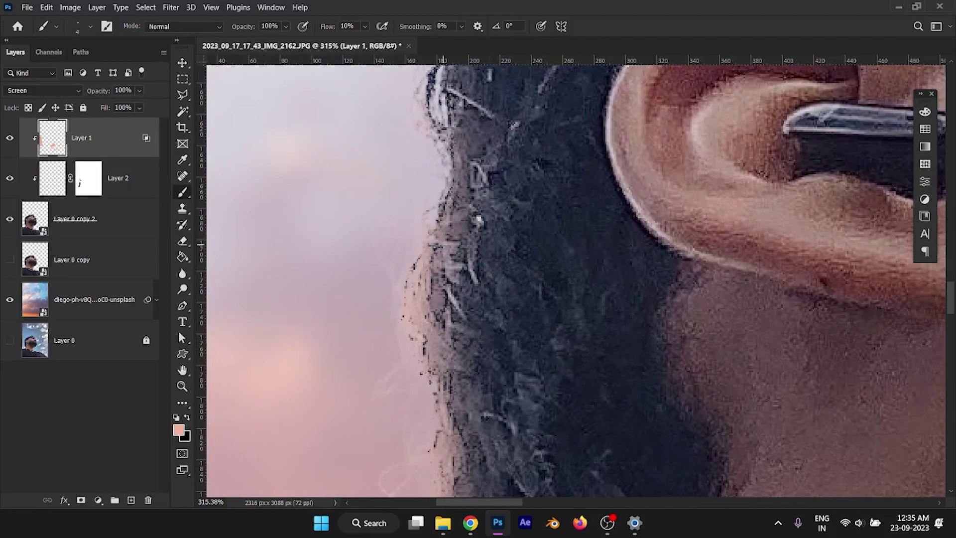
# Step: Paint faint light strands along the upper hair edge
pyautogui.moveTo(449, 246)
pyautogui.mouseDown()
pyautogui.moveTo(447, 280)
pyautogui.moveTo(473, 237)
pyautogui.moveTo(454, 286)
pyautogui.mouseUp()
pyautogui.scroll(3, 470, 249)
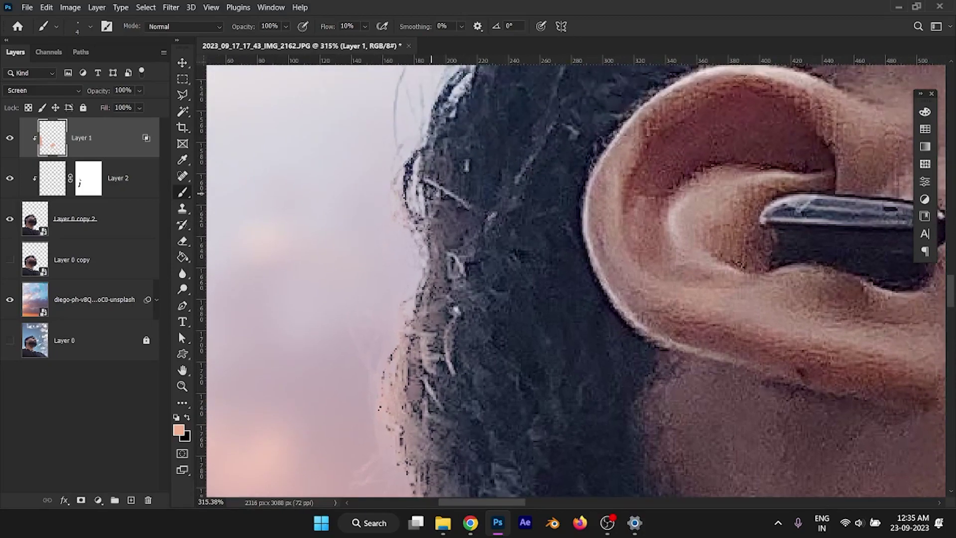
pyautogui.moveTo(434, 192)
pyautogui.mouseDown()
pyautogui.moveTo(468, 205)
pyautogui.moveTo(461, 165)
pyautogui.mouseUp()
pyautogui.moveTo(497, 214); pyautogui.dragTo(485, 234)
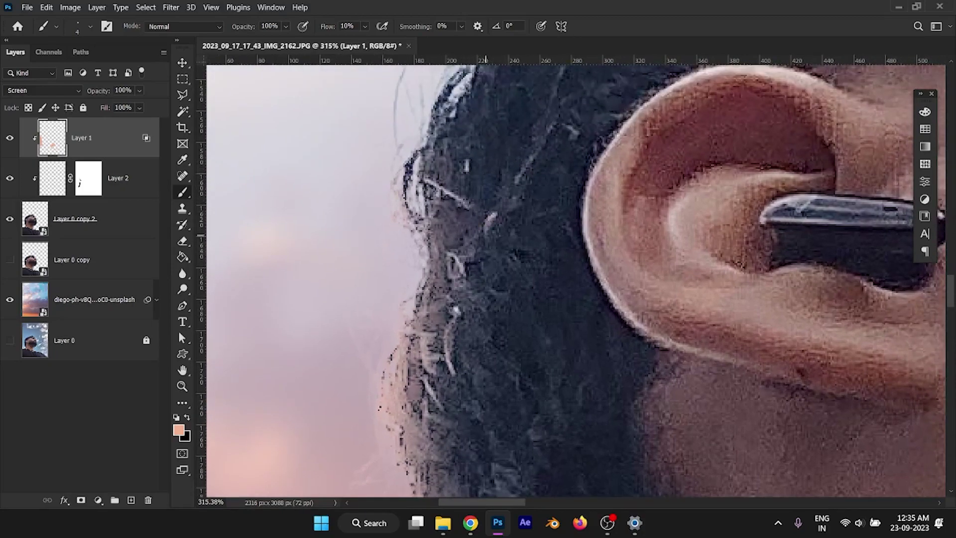
pyautogui.moveTo(426, 147)
pyautogui.mouseDown()
pyautogui.moveTo(424, 179)
pyautogui.moveTo(419, 167)
pyautogui.mouseUp()
pyautogui.moveTo(442, 210); pyautogui.dragTo(429, 235)
pyautogui.moveTo(451, 185); pyautogui.dragTo(432, 229)
pyautogui.moveTo(458, 203)
pyautogui.mouseDown()
pyautogui.moveTo(440, 240)
pyautogui.moveTo(438, 294)
pyautogui.mouseUp()
pyautogui.moveTo(448, 249); pyautogui.dragTo(455, 319)
pyautogui.scroll(-3, 453, 319)
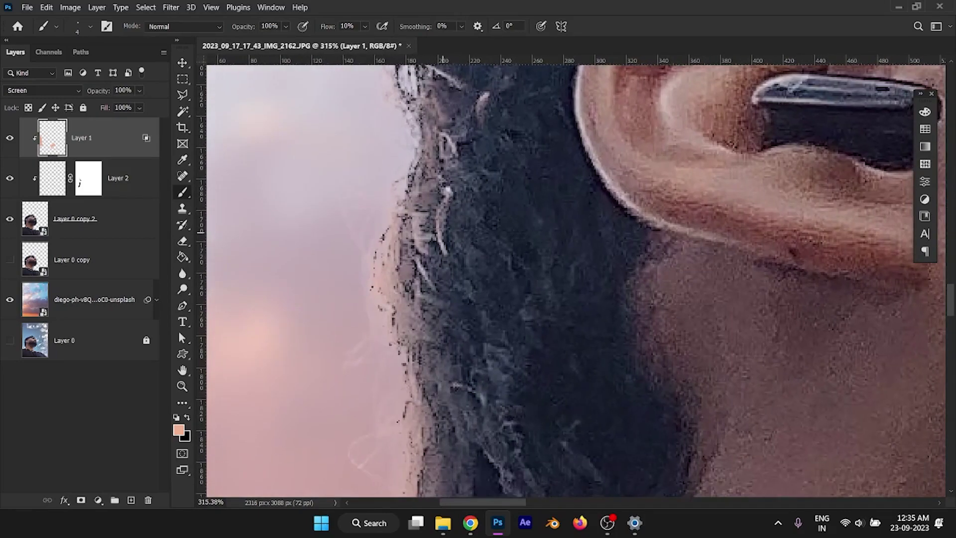
# Step: Paint light strands down the hair edge and across the dark hair
pyautogui.moveTo(442, 229); pyautogui.dragTo(504, 398)
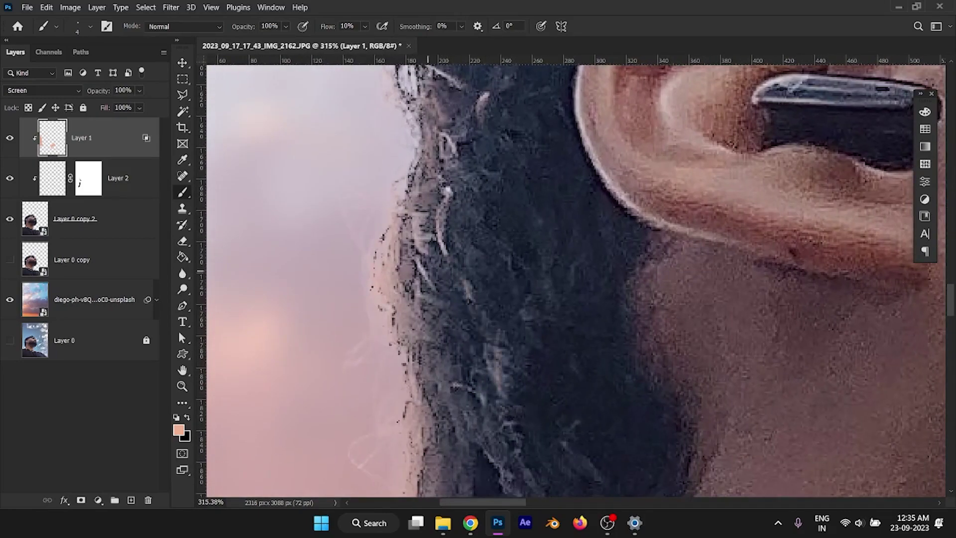
pyautogui.moveTo(426, 276); pyautogui.dragTo(471, 368)
pyautogui.scroll(-3, 470, 369)
pyautogui.moveTo(418, 275)
pyautogui.mouseDown()
pyautogui.moveTo(387, 323)
pyautogui.moveTo(442, 348)
pyautogui.mouseUp()
pyautogui.moveTo(408, 310)
pyautogui.mouseDown()
pyautogui.moveTo(449, 344)
pyautogui.moveTo(476, 428)
pyautogui.mouseUp()
pyautogui.scroll(-3, 476, 428)
pyautogui.moveTo(421, 259); pyautogui.dragTo(401, 317)
pyautogui.moveTo(401, 246); pyautogui.dragTo(389, 317)
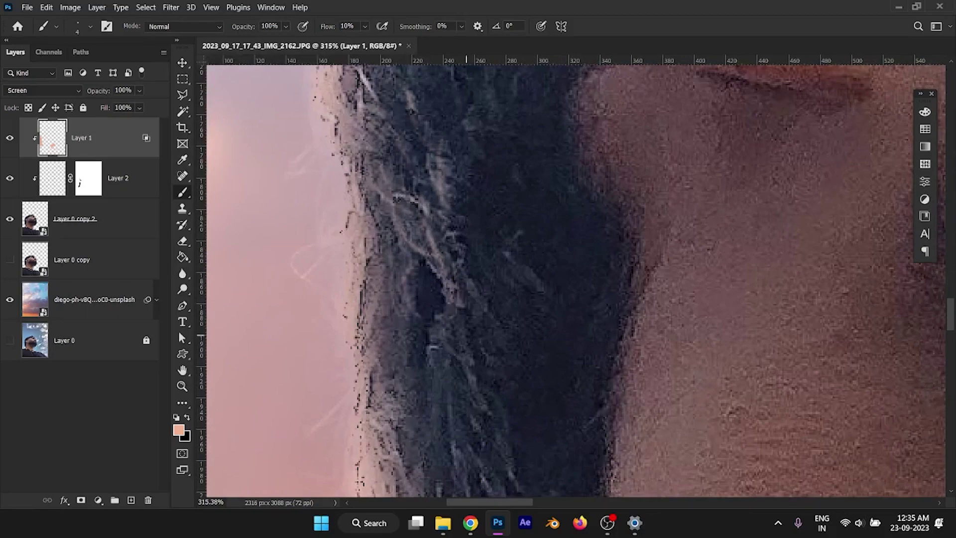
pyautogui.moveTo(459, 333); pyautogui.dragTo(442, 381)
pyautogui.moveTo(441, 316)
pyautogui.mouseDown()
pyautogui.moveTo(432, 361)
pyautogui.moveTo(416, 371)
pyautogui.mouseUp()
pyautogui.moveTo(456, 334); pyautogui.dragTo(426, 378)
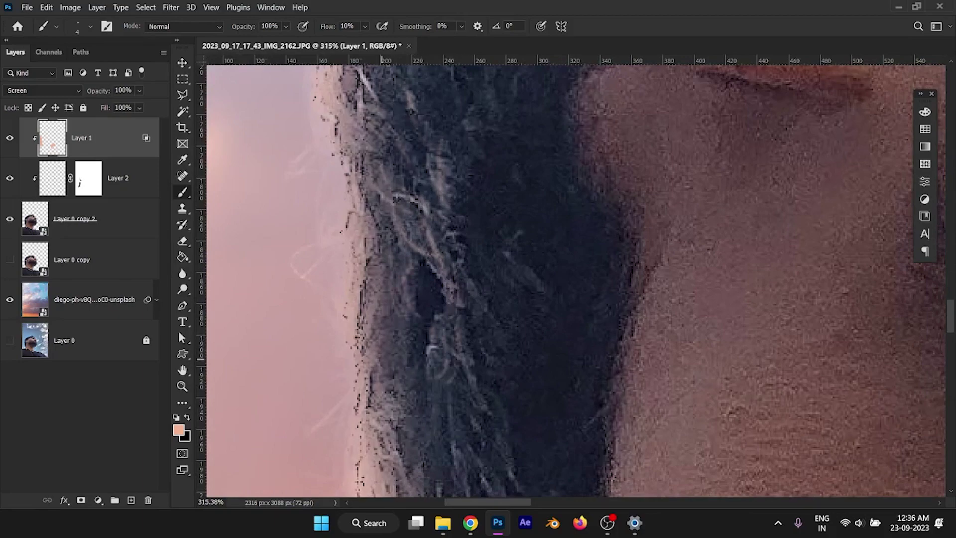
# Step: Add light strands lower down along the hair's left edge
pyautogui.scroll(-2, 398, 279)
pyautogui.moveTo(396, 244); pyautogui.dragTo(388, 321)
pyautogui.moveTo(394, 288)
pyautogui.mouseDown()
pyautogui.moveTo(400, 393)
pyautogui.moveTo(433, 461)
pyautogui.mouseUp()
pyautogui.scroll(-2, 418, 399)
pyautogui.moveTo(402, 356)
pyautogui.mouseDown()
pyautogui.moveTo(423, 401)
pyautogui.moveTo(450, 393)
pyautogui.moveTo(438, 401)
pyautogui.mouseUp()
pyautogui.scroll(-2, 418, 388)
pyautogui.moveTo(441, 306)
pyautogui.mouseDown()
pyautogui.moveTo(421, 371)
pyautogui.moveTo(468, 406)
pyautogui.mouseUp()
pyautogui.scroll(-2, 463, 398)
pyautogui.moveTo(416, 284); pyautogui.dragTo(483, 398)
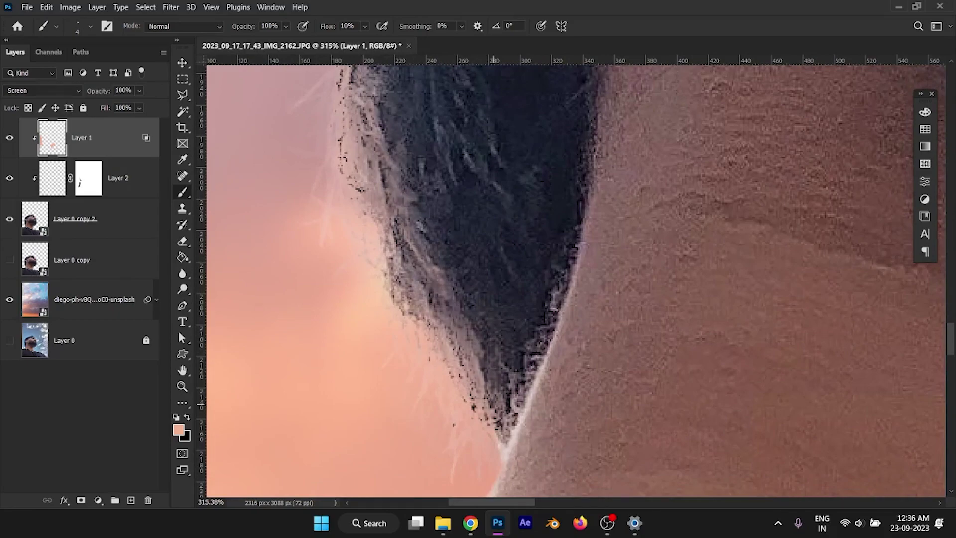
# Step: Add faint strands along the hair edge above the ear
pyautogui.scroll(-5, 412, 386)
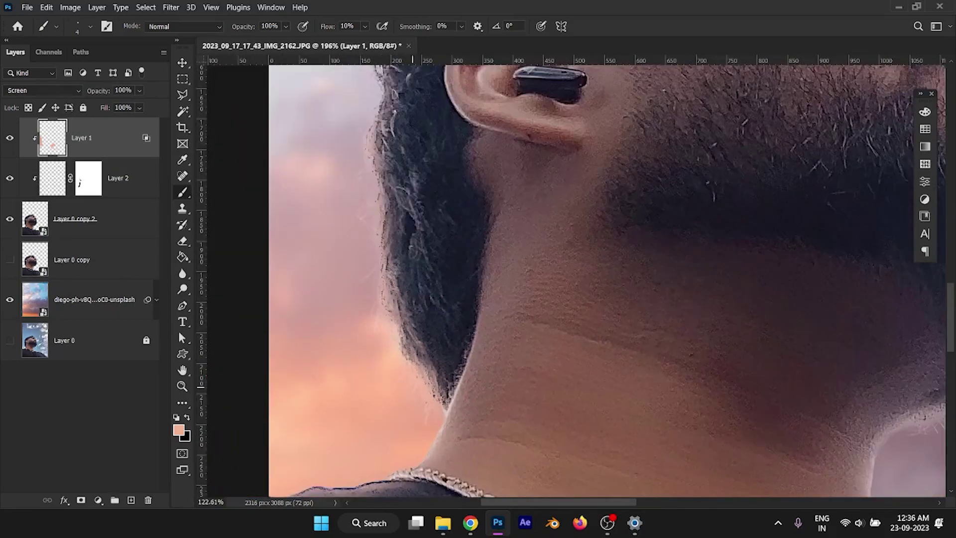
pyautogui.scroll(2, 412, 386)
pyautogui.scroll(2, 412, 339)
pyautogui.scroll(2, 411, 299)
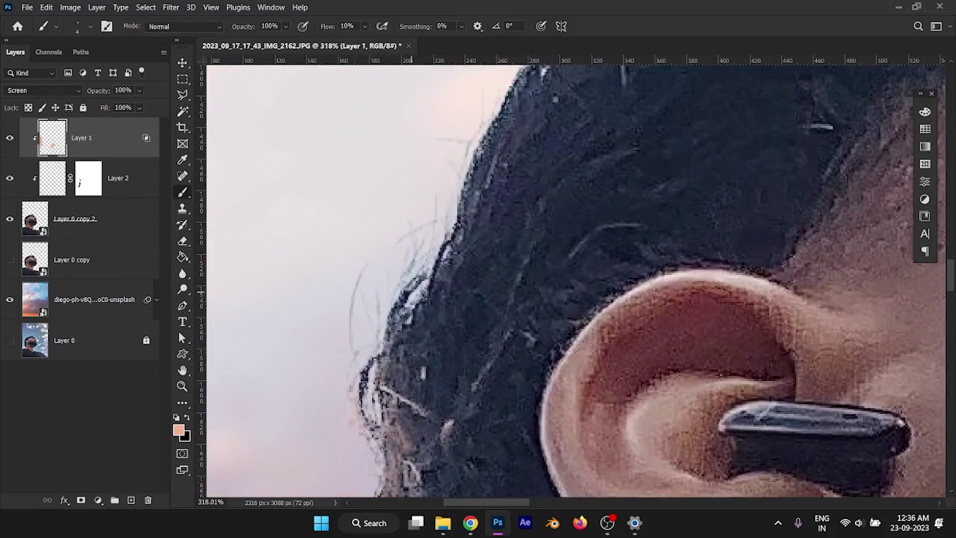
pyautogui.moveTo(399, 338); pyautogui.dragTo(418, 276)
pyautogui.moveTo(421, 313); pyautogui.dragTo(431, 287)
pyautogui.moveTo(398, 331); pyautogui.dragTo(456, 242)
pyautogui.moveTo(414, 313); pyautogui.dragTo(456, 231)
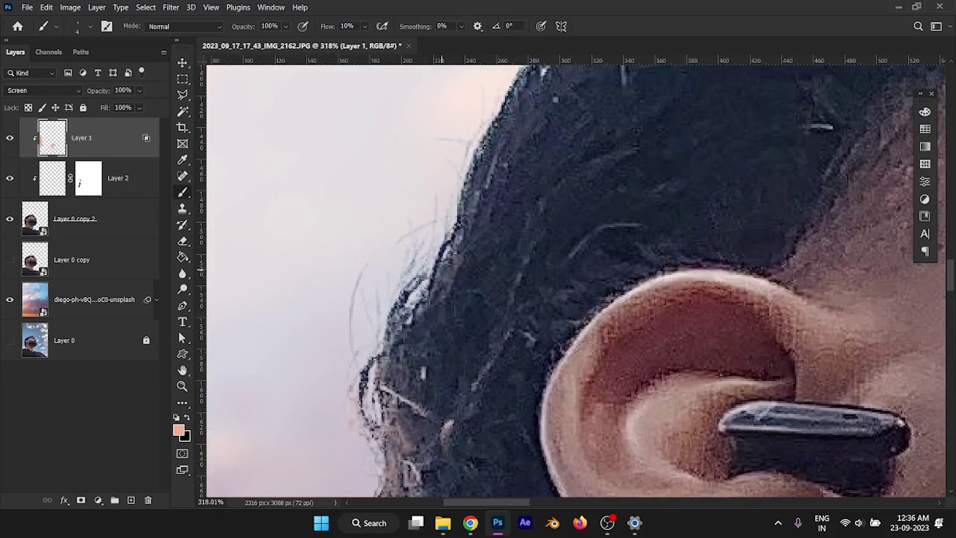
pyautogui.moveTo(442, 269)
pyautogui.mouseDown()
pyautogui.moveTo(398, 351)
pyautogui.moveTo(391, 322)
pyautogui.moveTo(377, 364)
pyautogui.mouseUp()
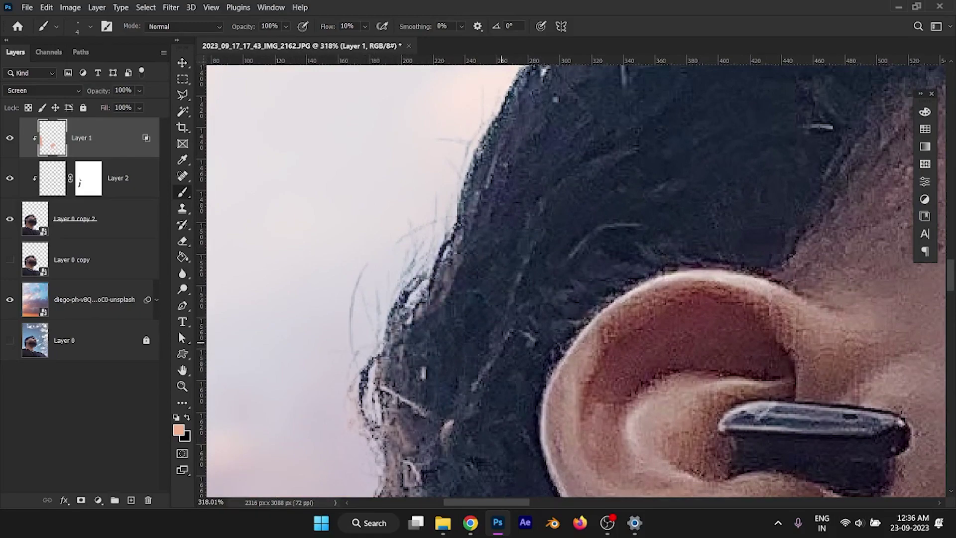
# Step: Paint more faint strands near the upper hair edge
pyautogui.moveTo(502, 343); pyautogui.dragTo(466, 406)
pyautogui.moveTo(443, 329)
pyautogui.mouseDown()
pyautogui.moveTo(413, 413)
pyautogui.moveTo(424, 418)
pyautogui.mouseUp()
pyautogui.moveTo(454, 319)
pyautogui.mouseDown()
pyautogui.moveTo(446, 431)
pyautogui.moveTo(479, 309)
pyautogui.mouseUp()
pyautogui.moveTo(433, 388); pyautogui.dragTo(507, 252)
pyautogui.moveTo(445, 357); pyautogui.dragTo(520, 245)
pyautogui.moveTo(456, 333); pyautogui.dragTo(505, 225)
pyautogui.moveTo(450, 331); pyautogui.dragTo(495, 246)
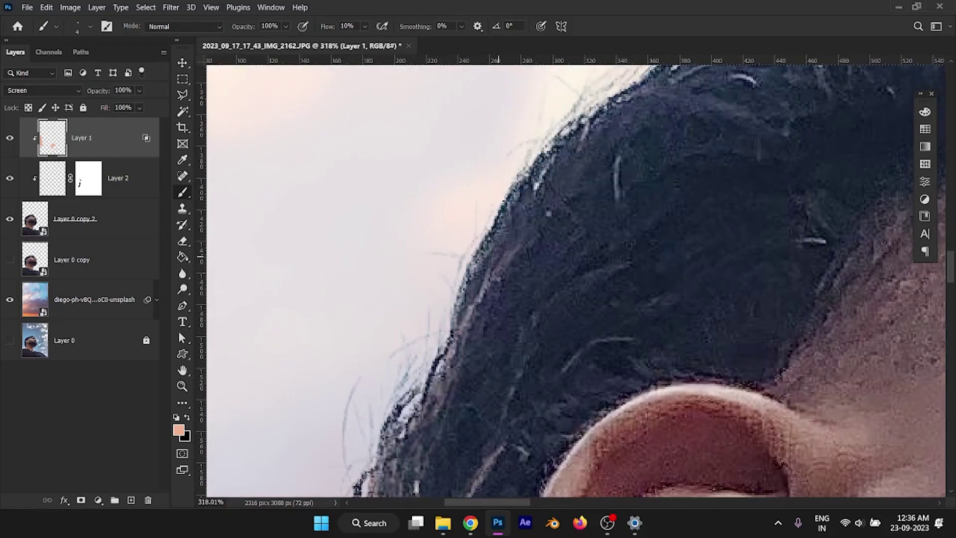
pyautogui.scroll(-2, 496, 257)
pyautogui.scroll(-1, 473, 284)
# Step: Paint faint peach strands along the beard's lower edge on Layer 1
pyautogui.scroll(-2, 449, 308)
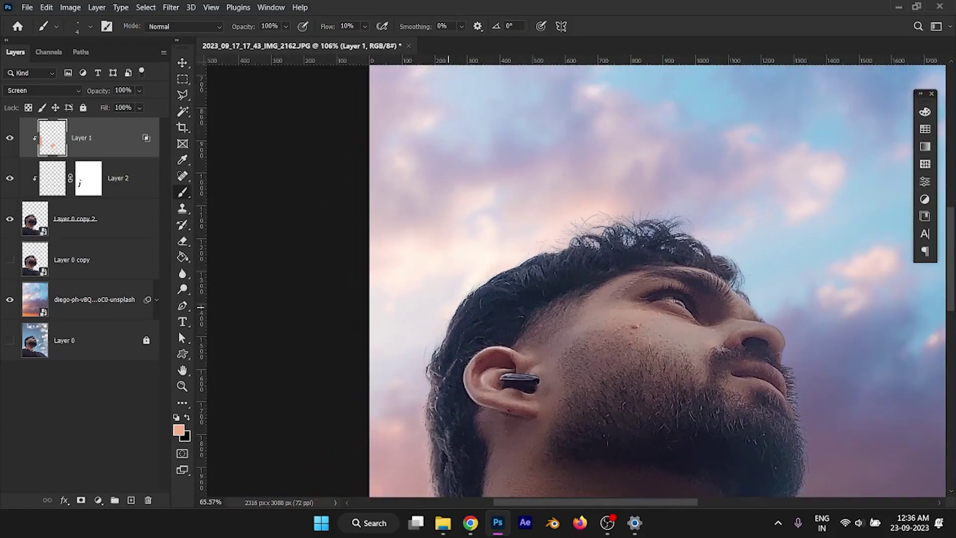
pyautogui.scroll(1, 815, 448)
pyautogui.scroll(1, 815, 448)
pyautogui.scroll(1, 815, 448)
pyautogui.scroll(1, 816, 448)
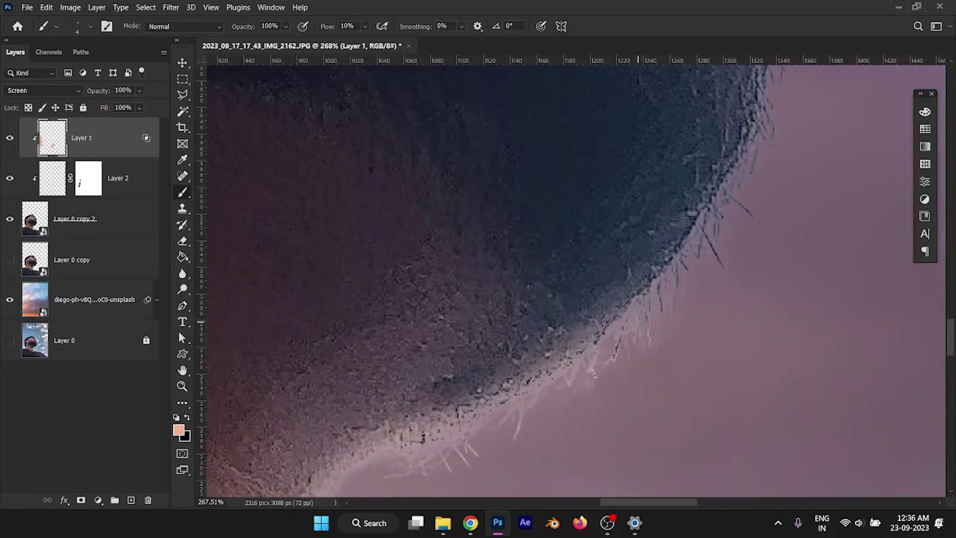
pyautogui.moveTo(626, 302)
pyautogui.mouseDown()
pyautogui.moveTo(570, 357)
pyautogui.moveTo(520, 371)
pyautogui.mouseUp()
pyautogui.moveTo(565, 348); pyautogui.dragTo(556, 373)
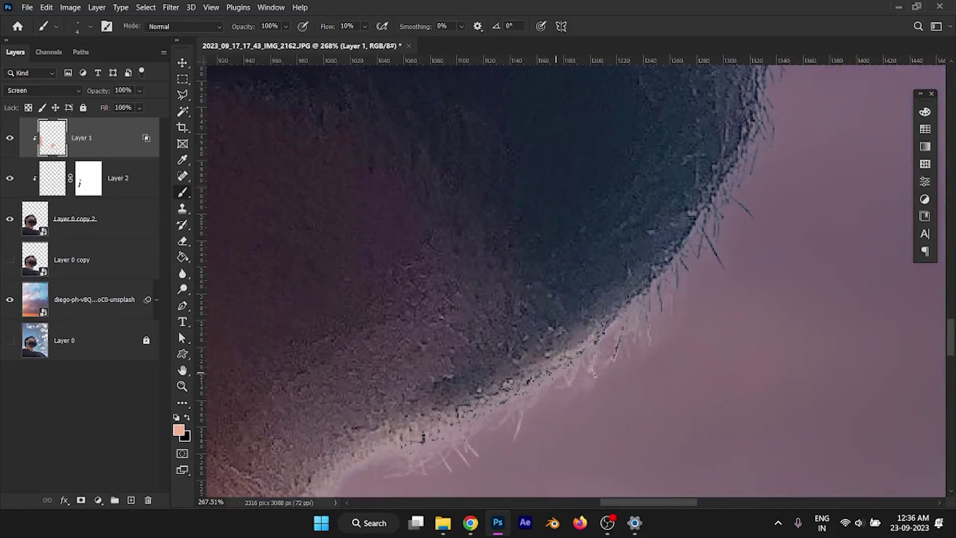
pyautogui.hscroll(-3, 556, 372)
pyautogui.scroll(-2, 556, 372)
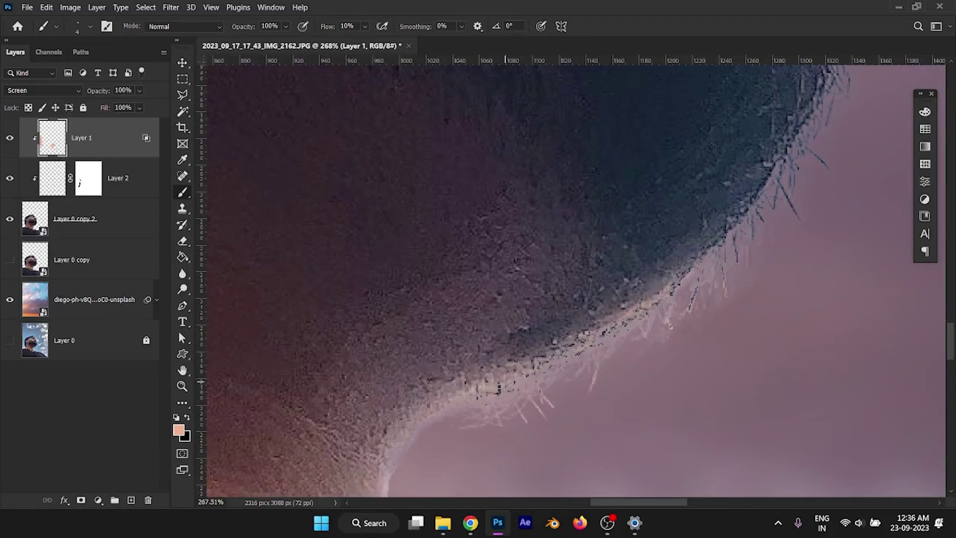
pyautogui.hscroll(-4, 455, 408)
pyautogui.scroll(-5, 503, 332)
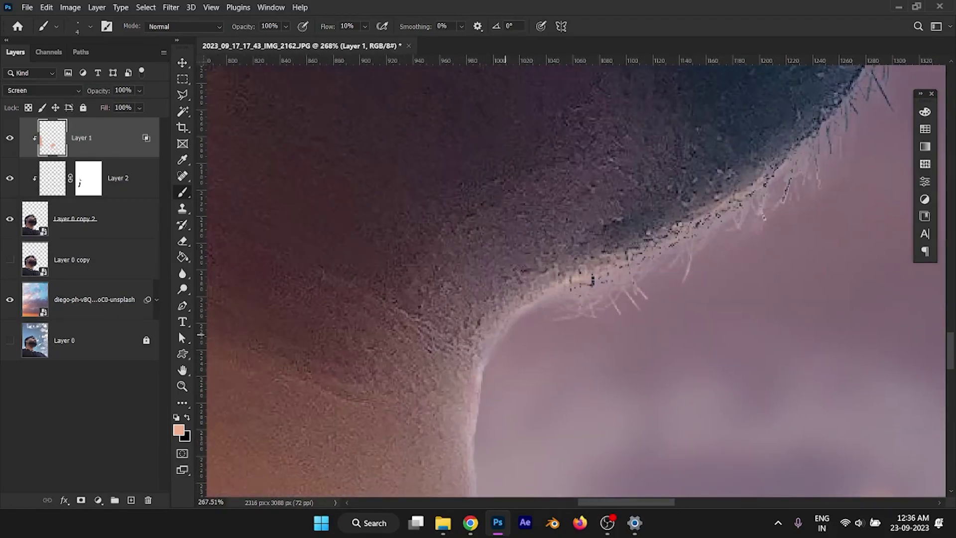
# Step: Enlarge the brush to about 51 px
pyautogui.moveTo(506, 369); pyautogui.dragTo(513, 369)
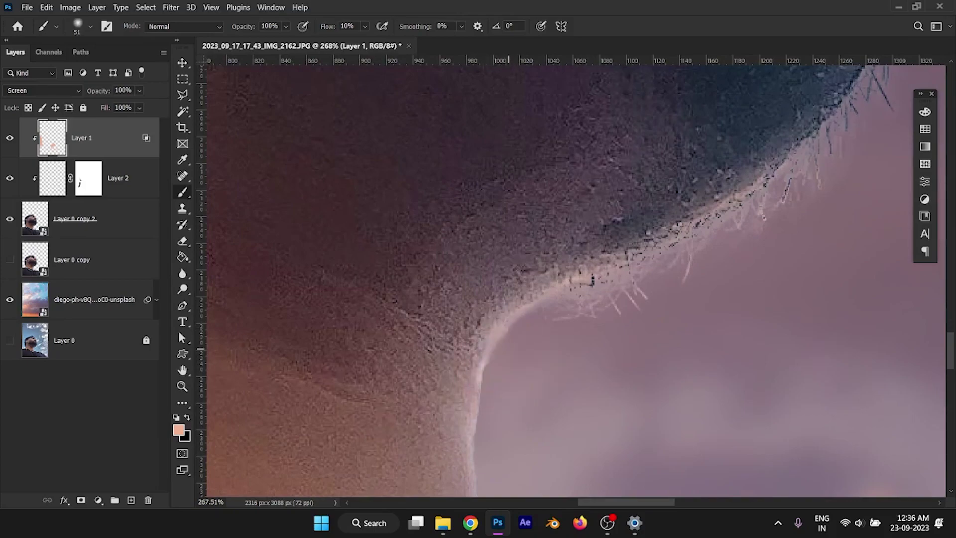
pyautogui.scroll(-5, 494, 351)
pyautogui.scroll(-2, 494, 351)
pyautogui.scroll(-1, 488, 346)
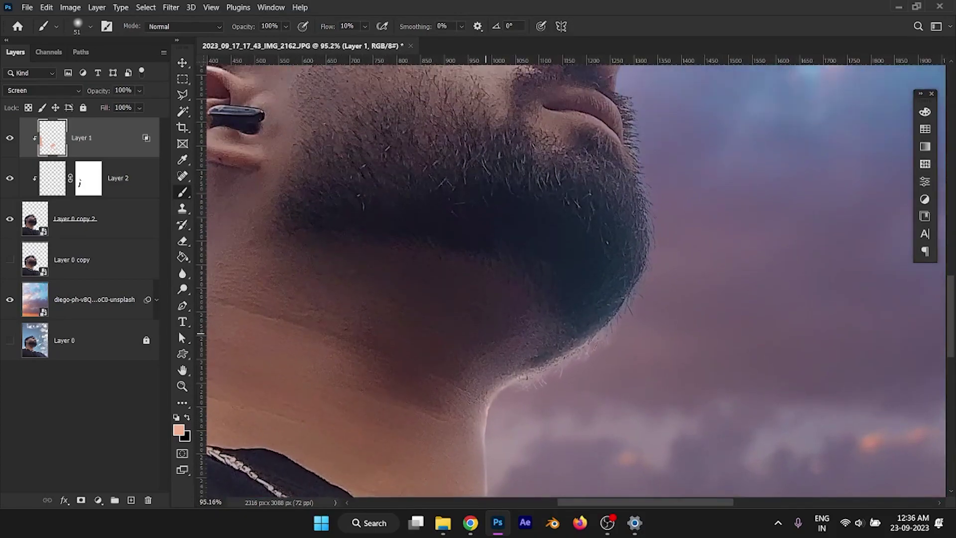
pyautogui.scroll(-1, 480, 336)
pyautogui.scroll(-1, 473, 328)
pyautogui.scroll(-3, 473, 328)
pyautogui.scroll(3, 547, 374)
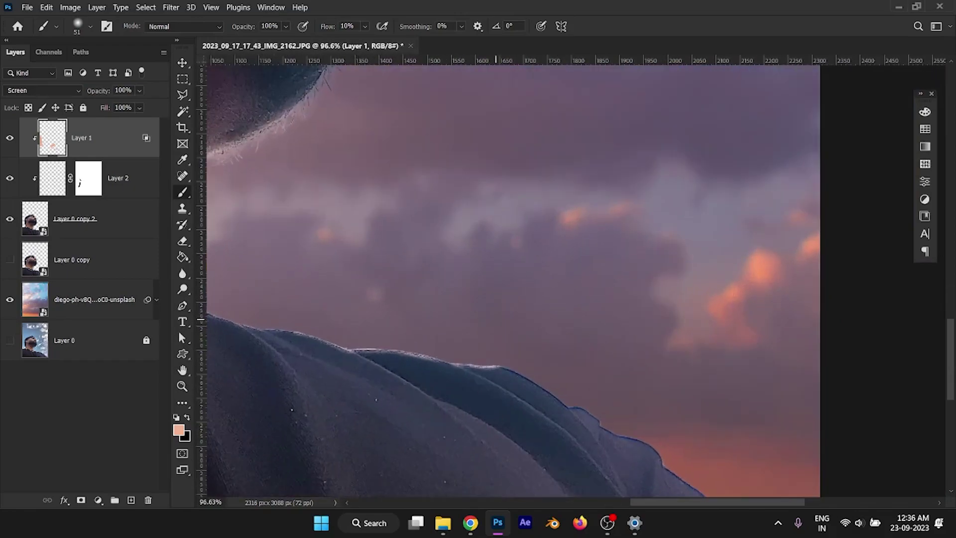
pyautogui.scroll(2, 598, 398)
# Step: Switch to the Eraser and set its size to 132 px
pyautogui.press('e')
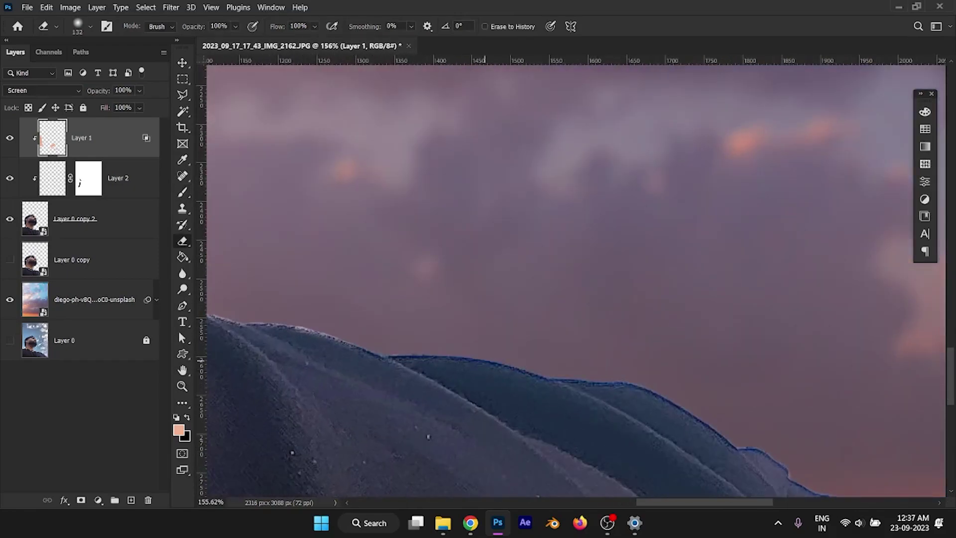
pyautogui.hscroll(-5, 367, 333)
pyautogui.scroll(1, 367, 333)
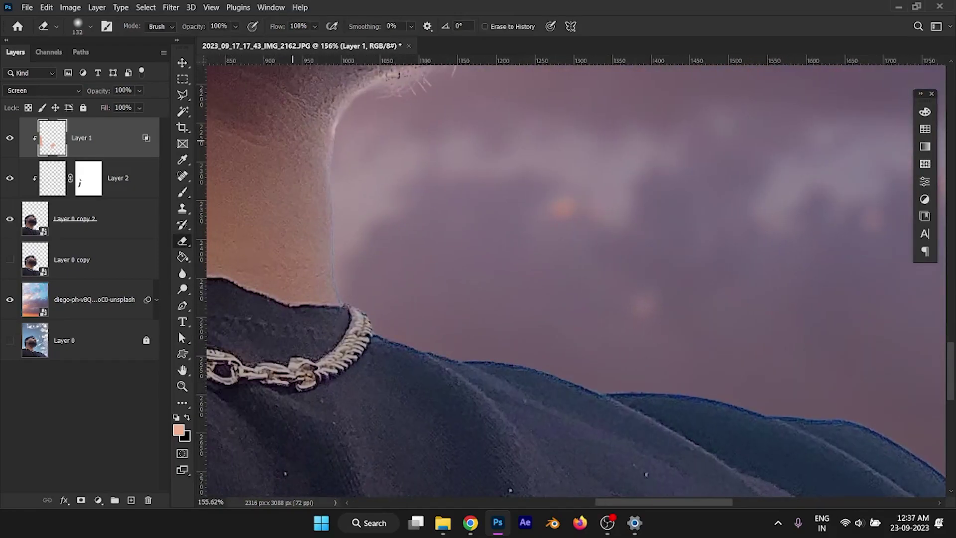
pyautogui.scroll(3, 368, 333)
pyautogui.hscroll(-1, 367, 333)
pyautogui.keyDown('alt'); pyautogui.rightClick(346, 409); pyautogui.keyUp('alt')
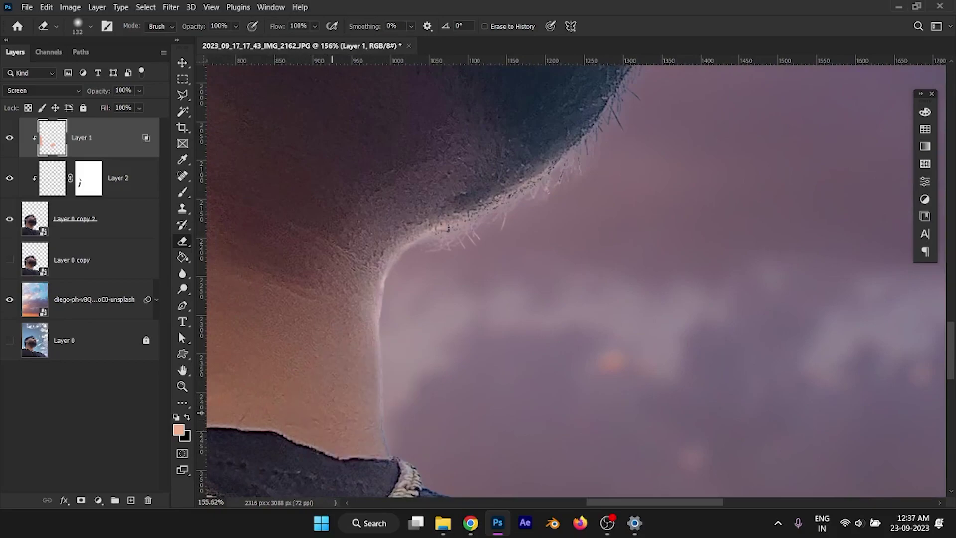
# Step: Add a Color Balance adjustment layer above Layer 0 copy 2
pyautogui.press('v')
pyautogui.click(110, 219)
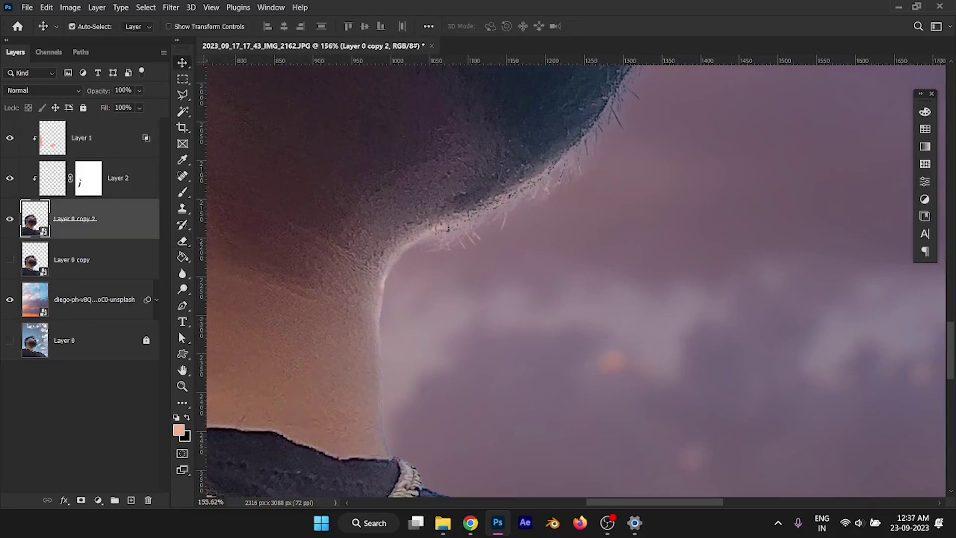
pyautogui.click(98, 500)
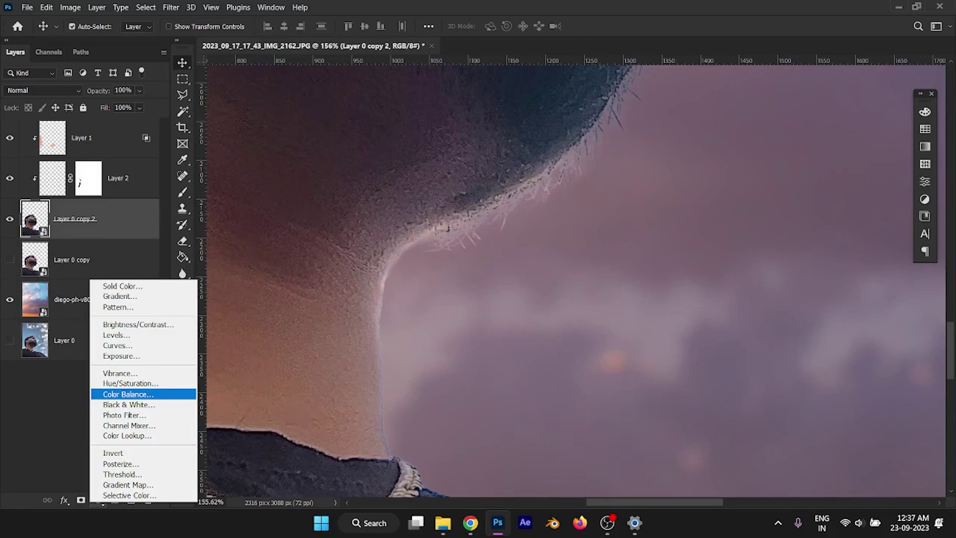
pyautogui.click(127, 394)
pyautogui.scroll(-3, 498, 279)
pyautogui.scroll(-3, 498, 278)
pyautogui.scroll(-2, 498, 279)
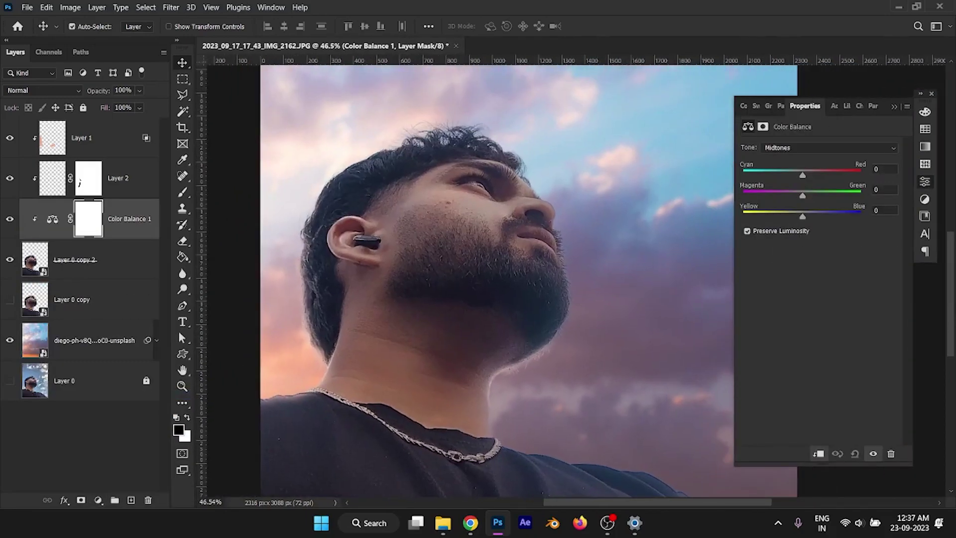
# Step: Set midtones Yellow/Blue +12, Magenta/Green -4; highlights Yellow/Blue -9, Cyan/Red +3
pyautogui.moveTo(803, 216); pyautogui.dragTo(796, 175)
pyautogui.click(829, 148)
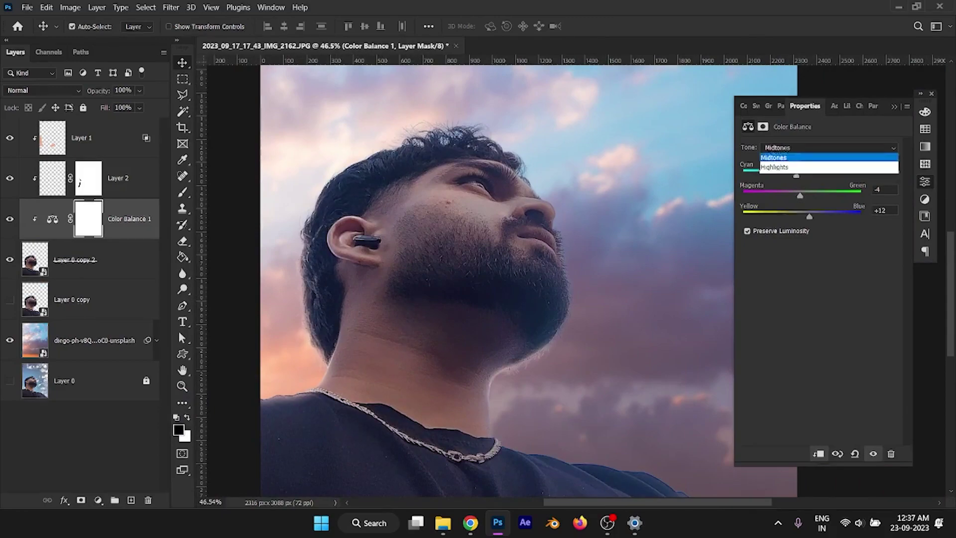
pyautogui.click(787, 171)
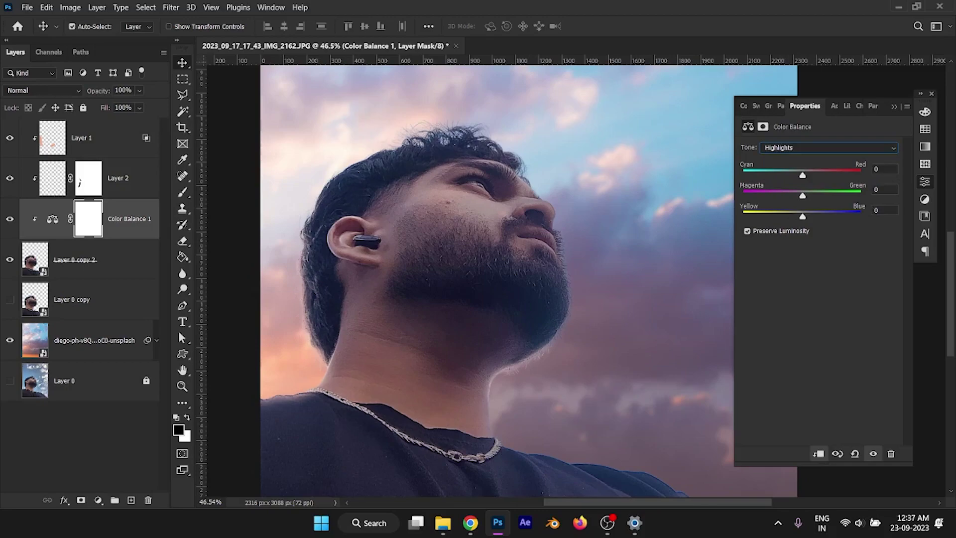
pyautogui.moveTo(802, 217); pyautogui.dragTo(797, 216)
pyautogui.moveTo(803, 175); pyautogui.dragTo(804, 175)
# Step: Fit the whole image on screen and select the sunset sky layer
pyautogui.click(895, 106)
pyautogui.hotkey('ctrl', '0')
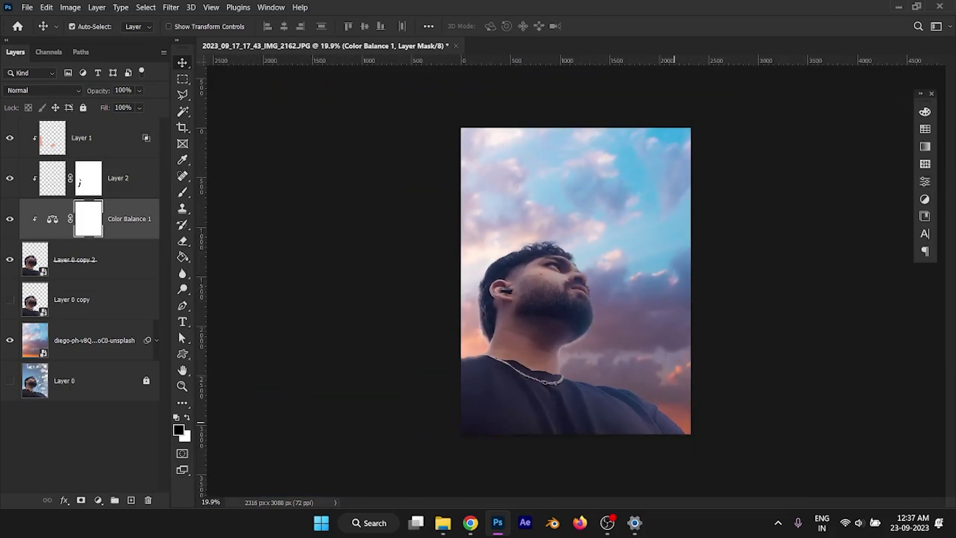
pyautogui.click(687, 308)
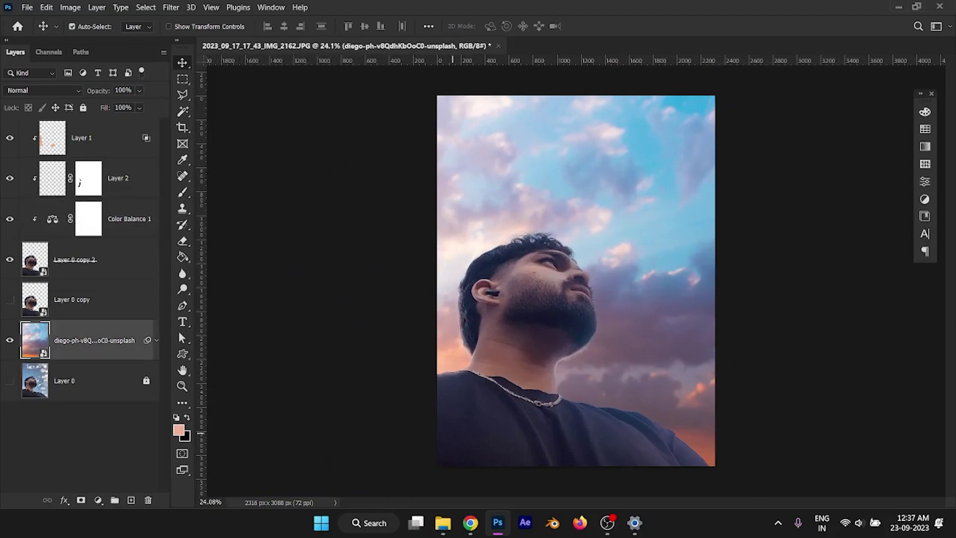
pyautogui.scroll(3, 687, 308)
# Step: Add a Vibrance adjustment layer with Saturation raised to +27
pyautogui.click(98, 500)
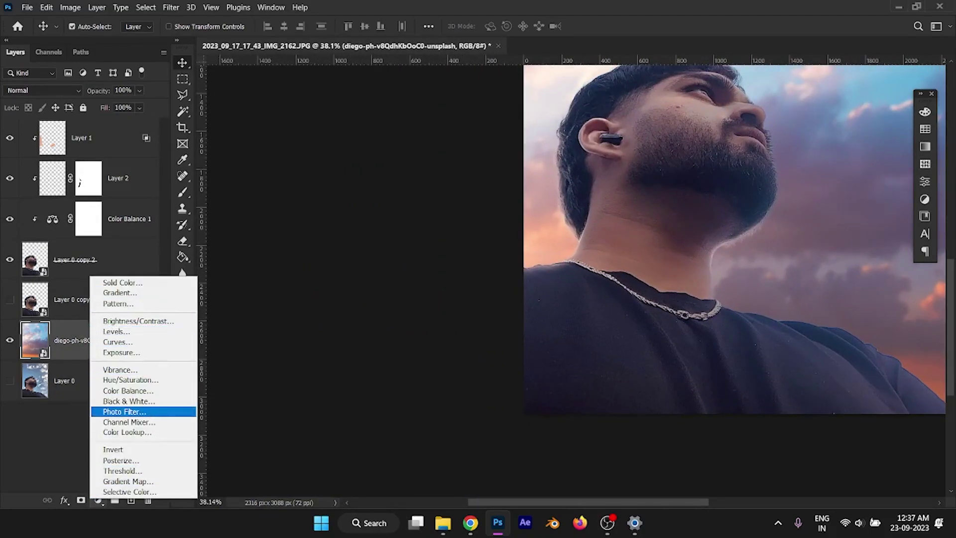
pyautogui.click(120, 370)
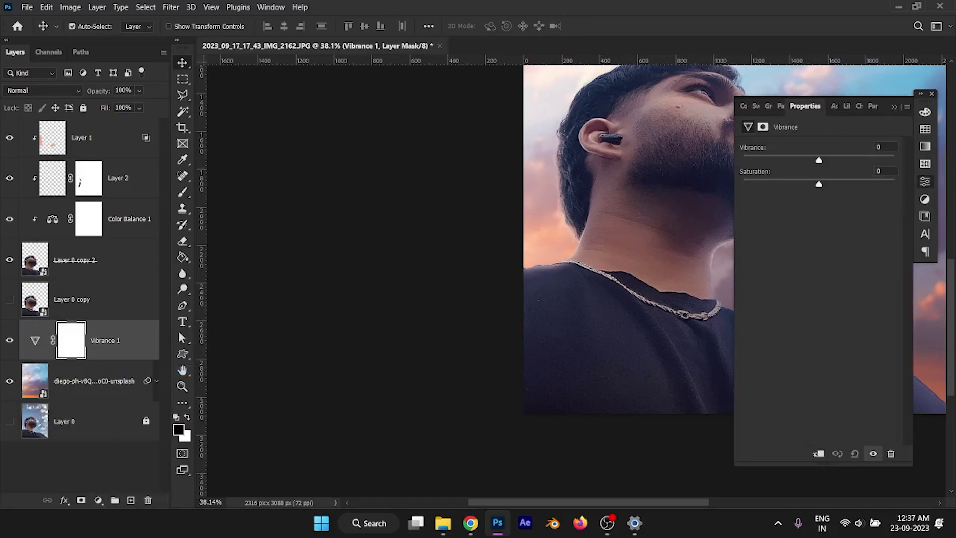
pyautogui.moveTo(819, 184); pyautogui.dragTo(839, 184)
pyautogui.scroll(-3, 506, 279)
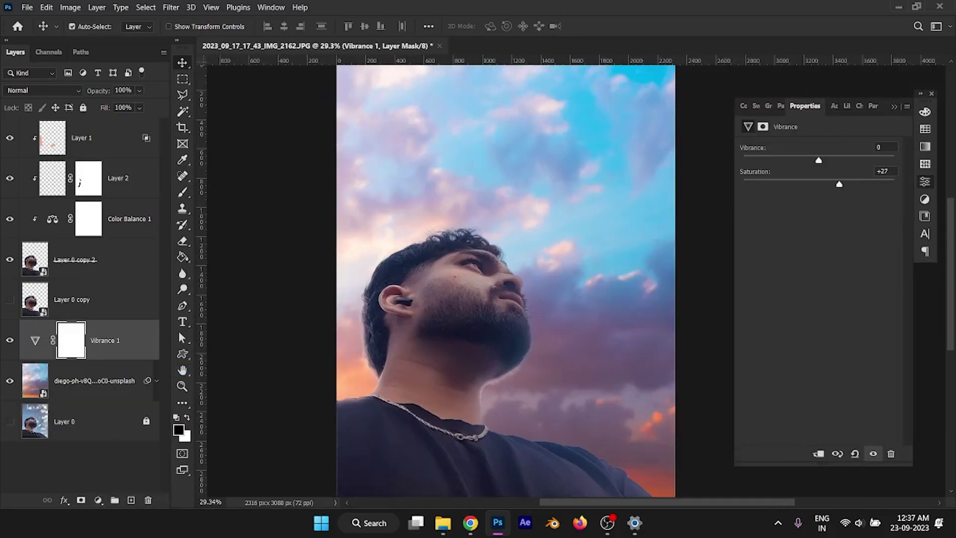
pyautogui.click(894, 106)
# Step: Move Layer 0 copy below the diego-ph sky photo layer in the layer stack
pyautogui.scroll(-2, 787, 249)
pyautogui.scroll(1, 429, 344)
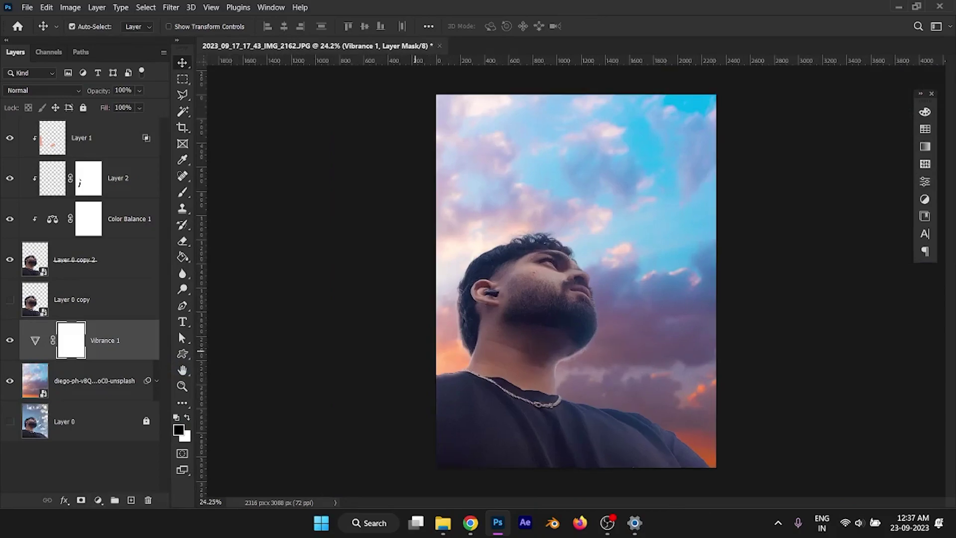
pyautogui.hotkey('alt', '[')
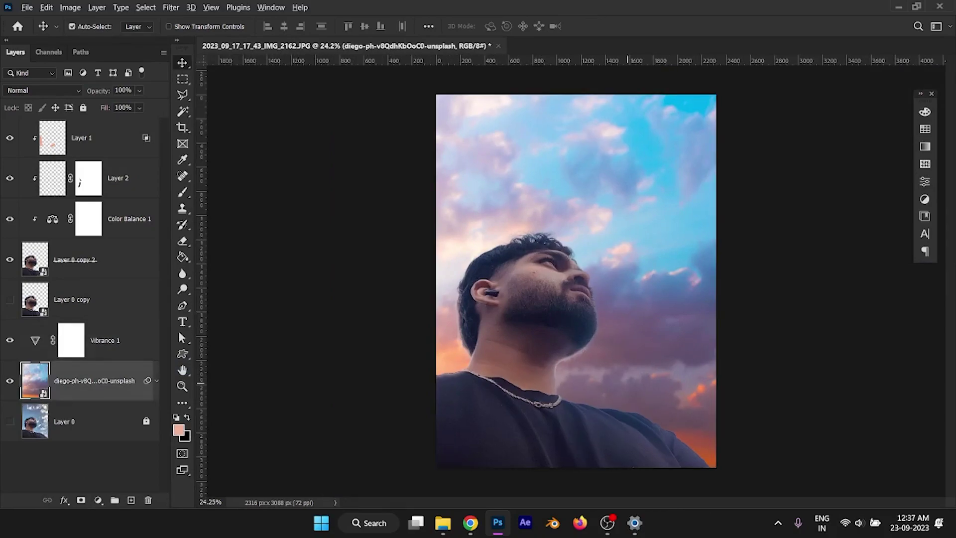
pyautogui.scroll(-2, 576, 280)
pyautogui.hotkey('alt', ']')
pyautogui.hotkey('alt', ']')
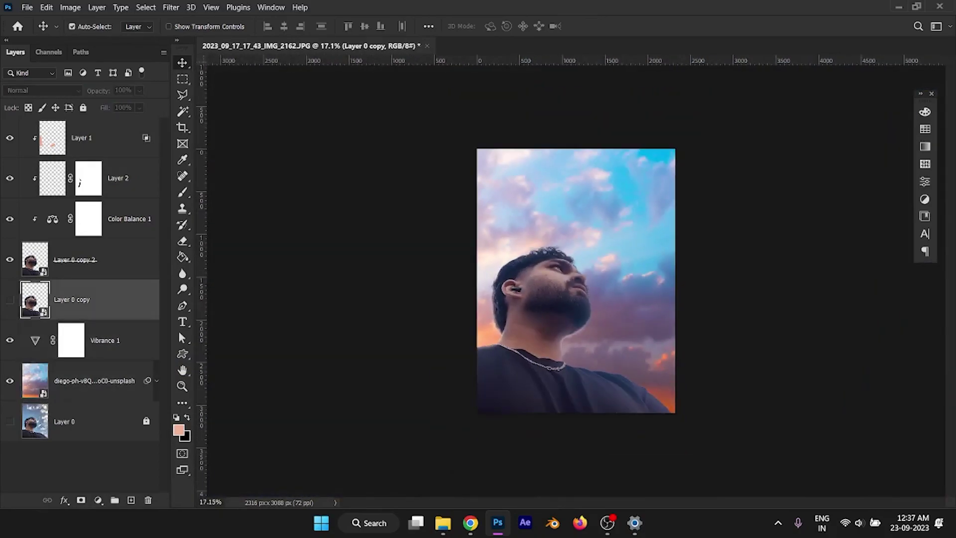
pyautogui.click(75, 259)
pyautogui.moveTo(72, 299); pyautogui.dragTo(75, 401)
# Step: Add a Curves adjustment above Layer 0 copy 2 with the black point input set to 8
pyautogui.click(75, 260)
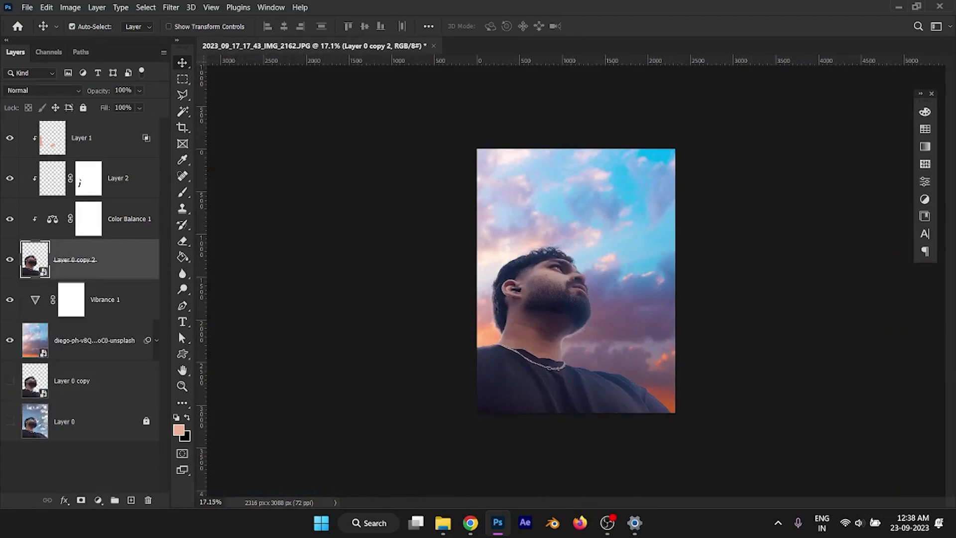
pyautogui.rightClick(129, 260)
pyautogui.press('Escape')
pyautogui.click(98, 500)
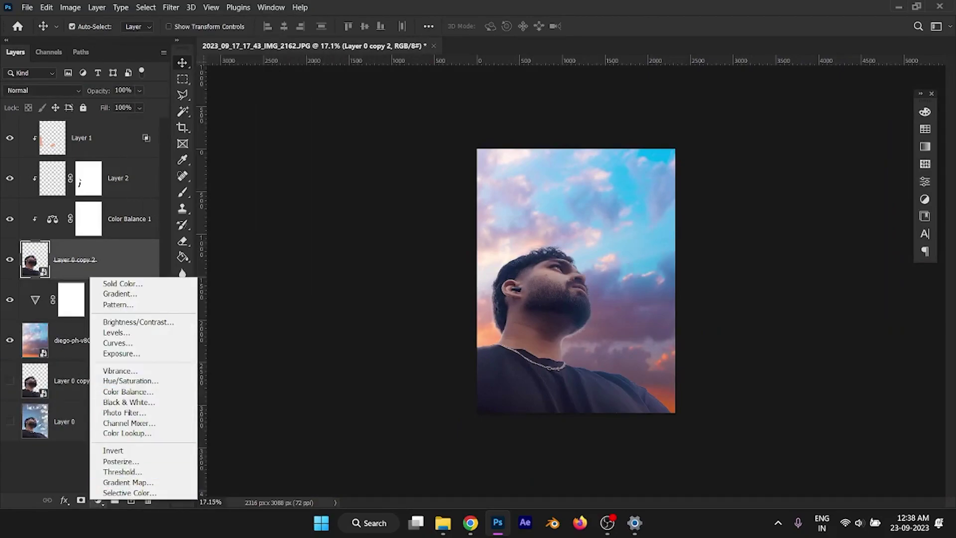
pyautogui.click(114, 342)
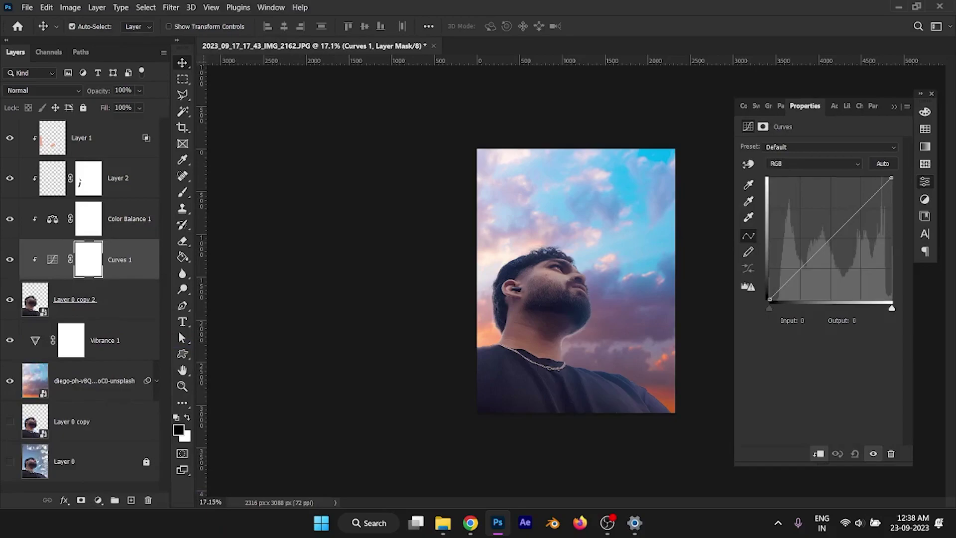
pyautogui.moveTo(769, 299); pyautogui.dragTo(774, 299)
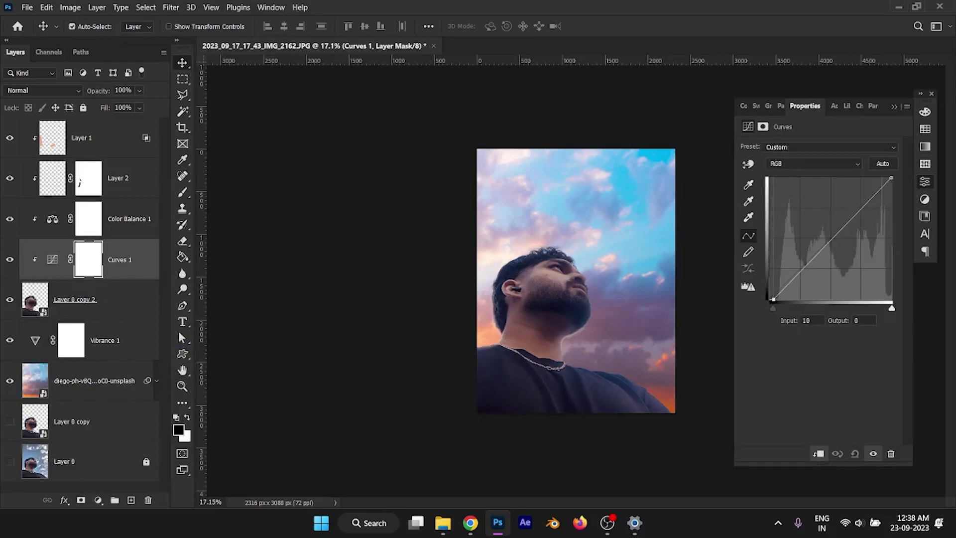
pyautogui.scroll(3, 644, 304)
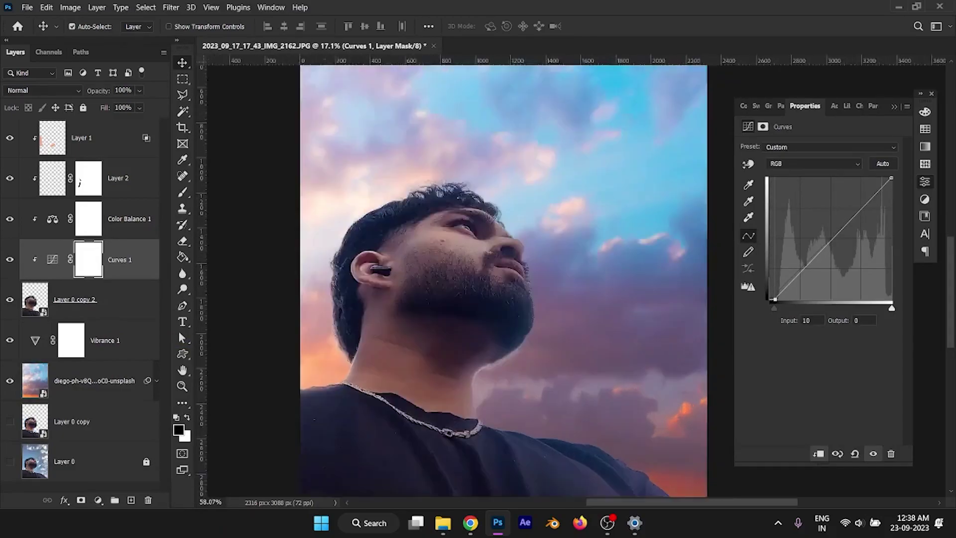
pyautogui.scroll(2, 644, 304)
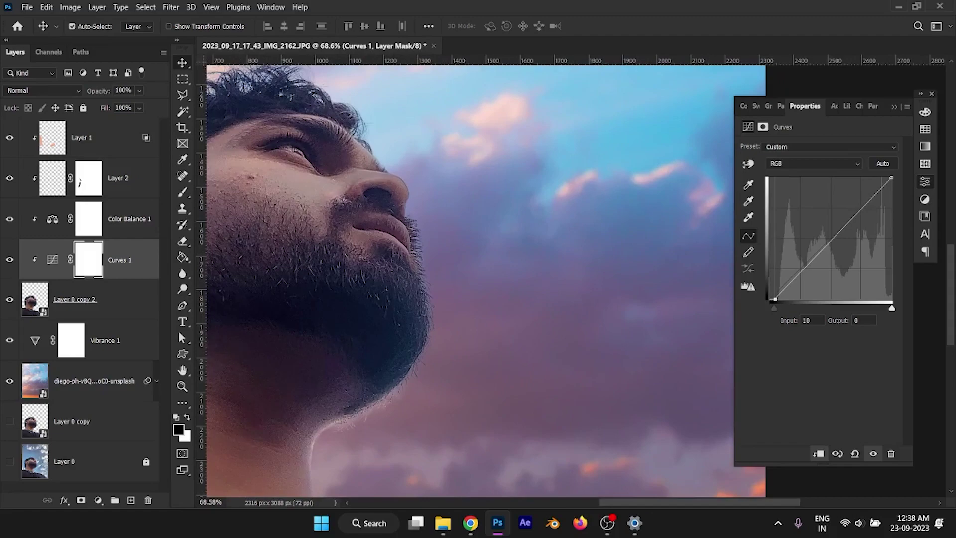
pyautogui.doubleClick(811, 320)
pyautogui.write('8')
# Step: Shape a gentle S-curve with points at about 68/62 and 185/189
pyautogui.click(859, 209)
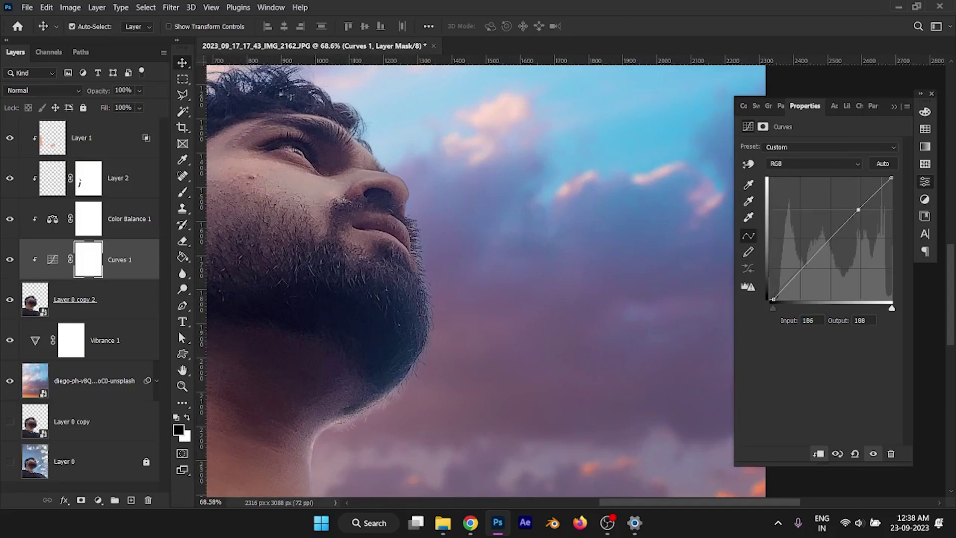
pyautogui.click(801, 270)
pyautogui.moveTo(801, 269); pyautogui.dragTo(803, 270)
pyautogui.click(858, 210)
pyautogui.moveTo(858, 210); pyautogui.dragTo(858, 209)
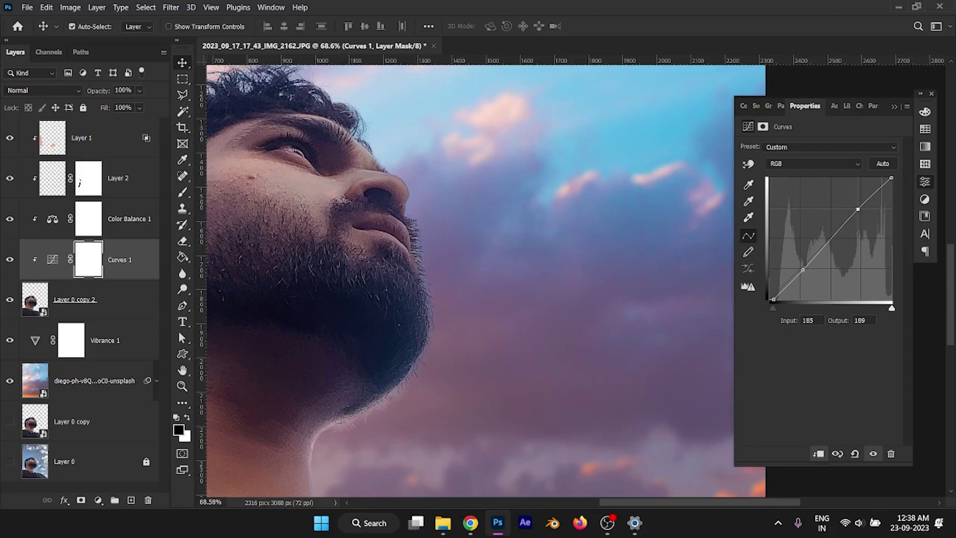
pyautogui.click(895, 106)
pyautogui.scroll(5, 478, 274)
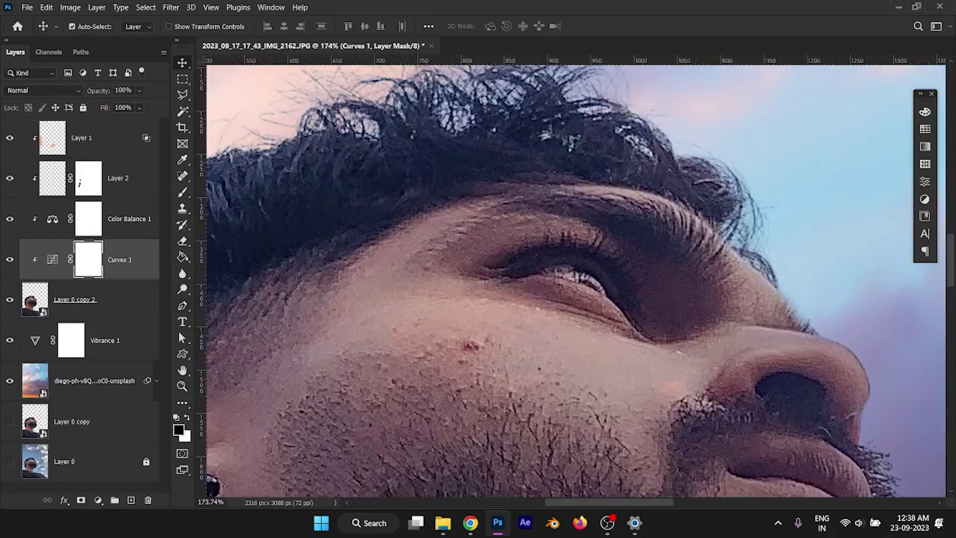
# Step: Rasterize Layer 0 copy 2 and keep the regular Brush tool selected
pyautogui.click(75, 299)
pyautogui.rightClick(132, 299)
pyautogui.click(182, 258)
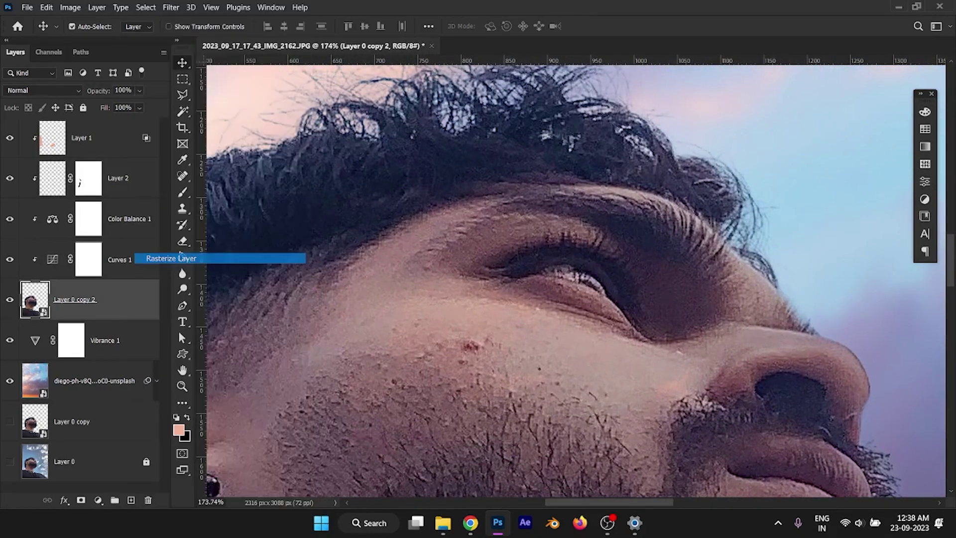
pyautogui.click(183, 192)
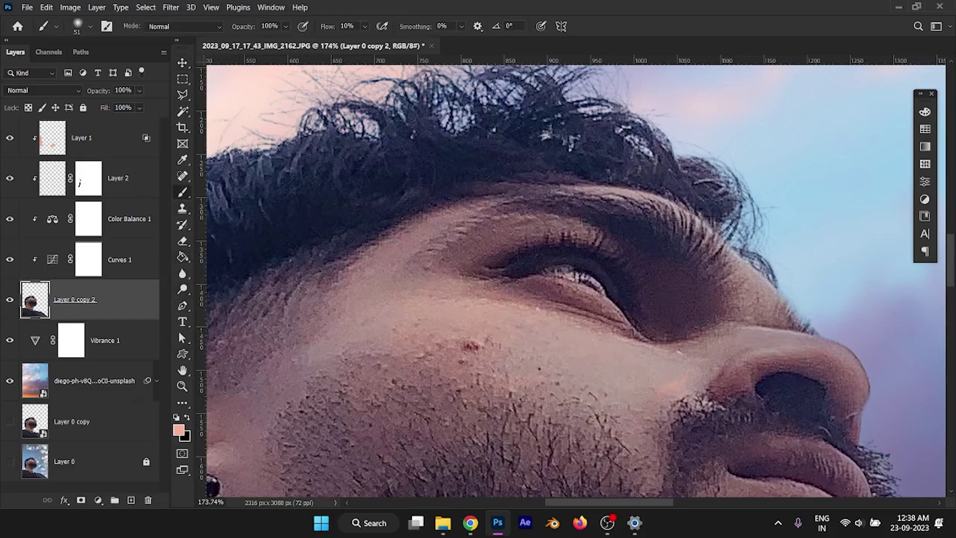
pyautogui.rightClick(182, 193)
pyautogui.click(234, 192)
# Step: Lasso the red blemish below the eye and remove it with Content-Aware Fill
pyautogui.press('l')
pyautogui.scroll(3, 496, 328)
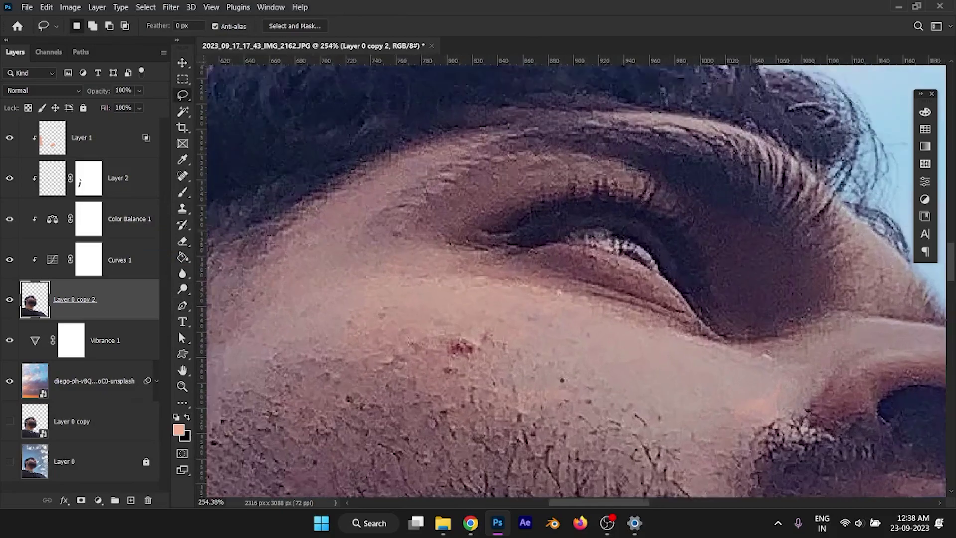
pyautogui.scroll(1, 504, 329)
pyautogui.moveTo(493, 326); pyautogui.dragTo(495, 328)
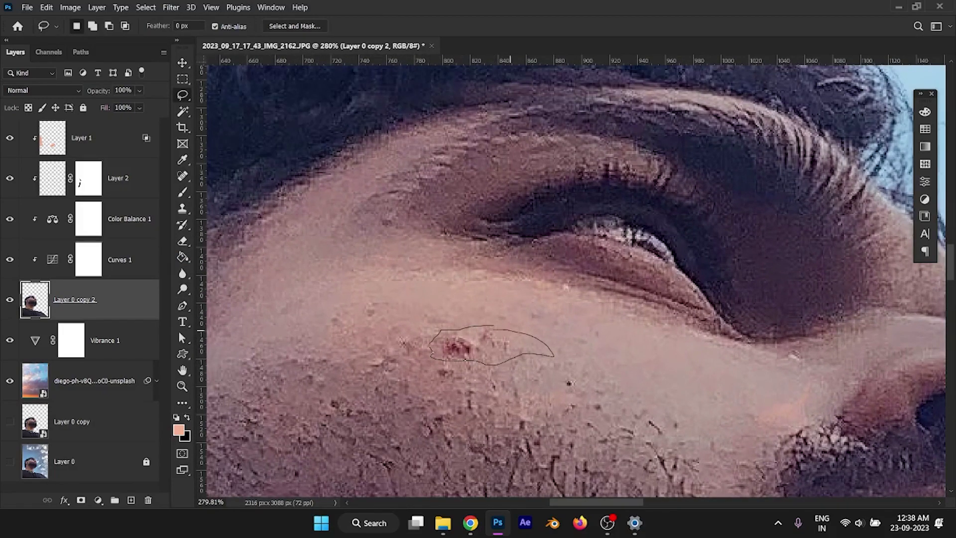
pyautogui.hotkey('shift', 'BackSpace')
pyautogui.press('Return')
pyautogui.hotkey('ctrl', 'd')
# Step: Lasso five more small cheek spots and remove them together with Content-Aware Fill
pyautogui.scroll(-3, 546, 370)
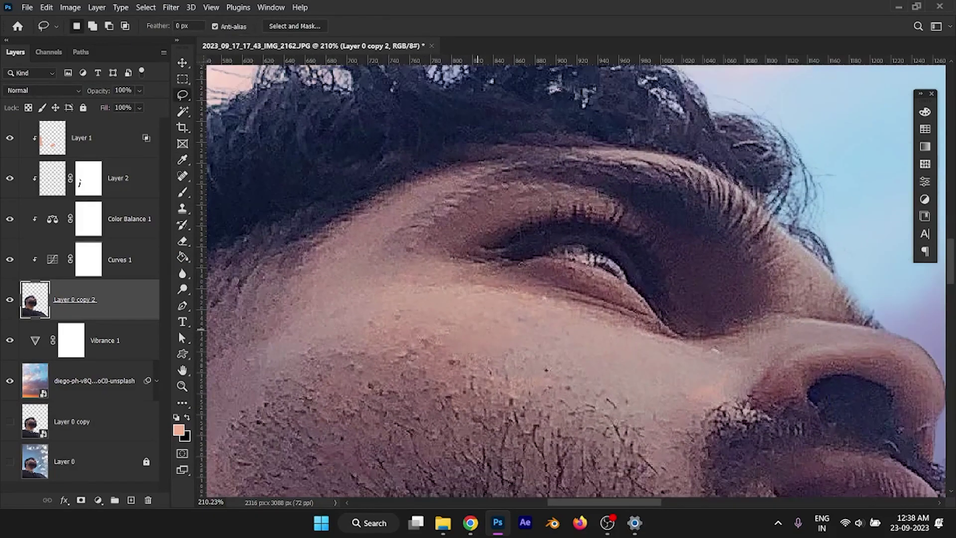
pyautogui.scroll(-3, 478, 329)
pyautogui.scroll(4, 478, 330)
pyautogui.scroll(2, 498, 344)
pyautogui.moveTo(518, 345)
pyautogui.mouseDown()
pyautogui.moveTo(509, 351)
pyautogui.moveTo(503, 319)
pyautogui.moveTo(446, 346)
pyautogui.moveTo(472, 323)
pyautogui.mouseUp()
pyautogui.moveTo(390, 345)
pyautogui.mouseDown()
pyautogui.moveTo(391, 369)
pyautogui.moveTo(423, 383)
pyautogui.mouseUp()
pyautogui.moveTo(393, 270); pyautogui.dragTo(388, 290)
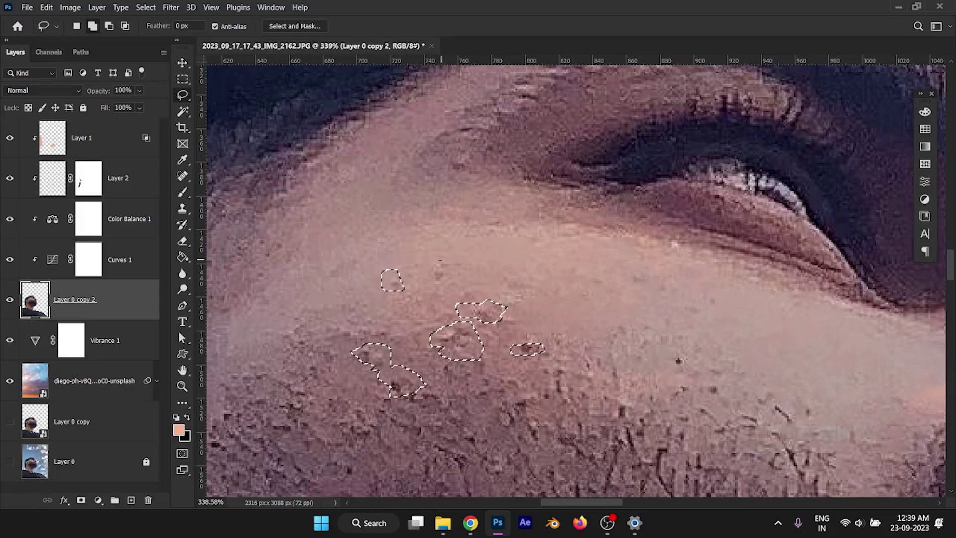
pyautogui.moveTo(440, 260); pyautogui.dragTo(440, 262)
pyautogui.moveTo(378, 314)
pyautogui.mouseDown()
pyautogui.moveTo(340, 368)
pyautogui.moveTo(393, 321)
pyautogui.mouseUp()
pyautogui.hotkey('shift', 'F5')
pyautogui.press('Return')
pyautogui.hotkey('ctrl', 'd')
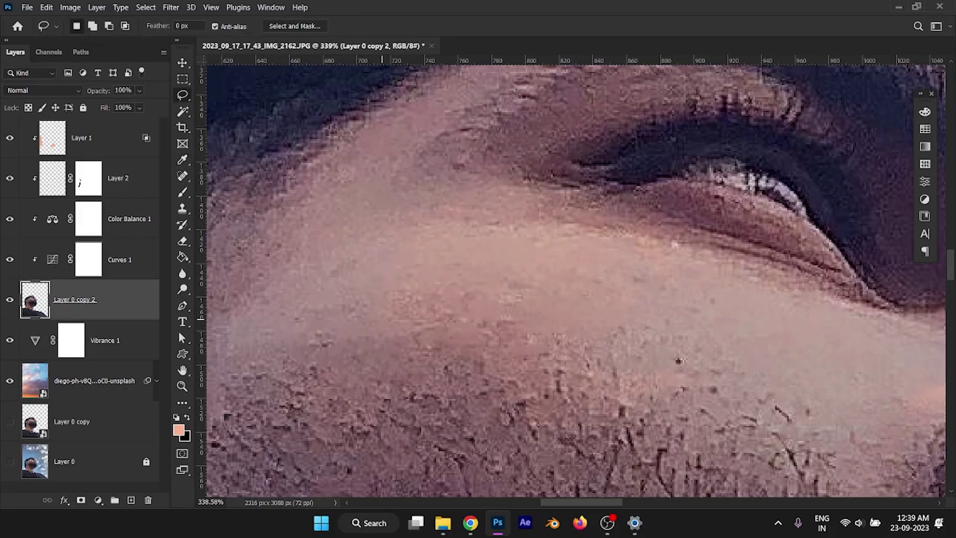
# Step: Return to the Brush tool and bring up the brush tip and brush type options
pyautogui.keyDown('alt'); pyautogui.scroll(-5, 521, 320); pyautogui.keyUp('alt')
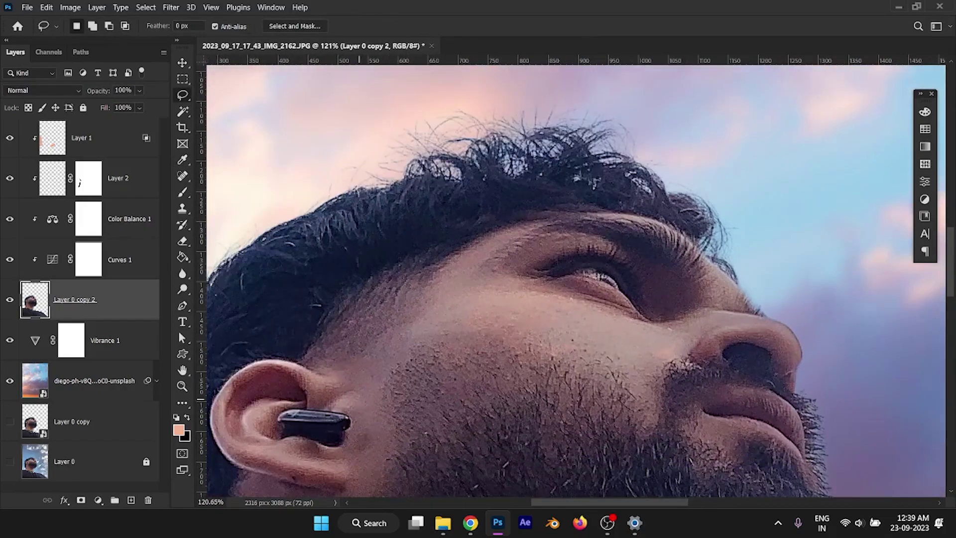
pyautogui.keyDown('alt'); pyautogui.scroll(4, 368, 381); pyautogui.keyUp('alt')
pyautogui.rightClick(491, 296)
pyautogui.press('Escape')
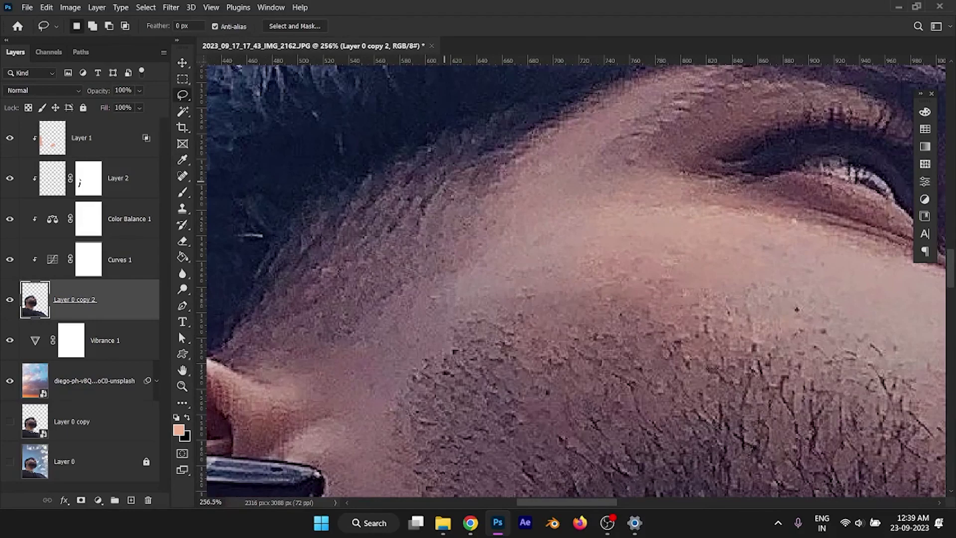
pyautogui.press('b')
pyautogui.rightClick(423, 169)
pyautogui.rightClick(182, 193)
# Step: Set up a 49-px Mixer Brush, then zoom out to review the full portrait
pyautogui.click(234, 225)
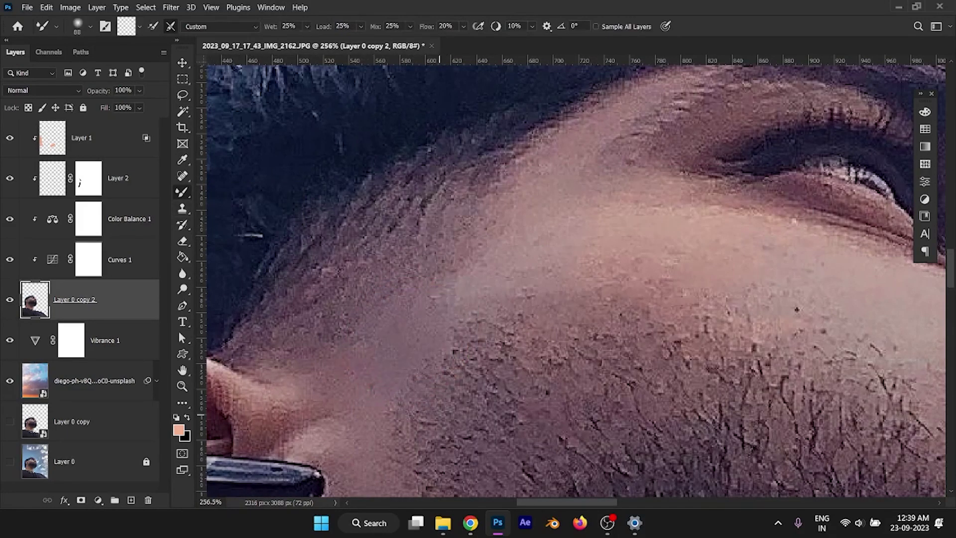
pyautogui.moveTo(444, 311); pyautogui.dragTo(444, 227)
pyautogui.scroll(-5, 450, 366)
pyautogui.scroll(-3, 336, 341)
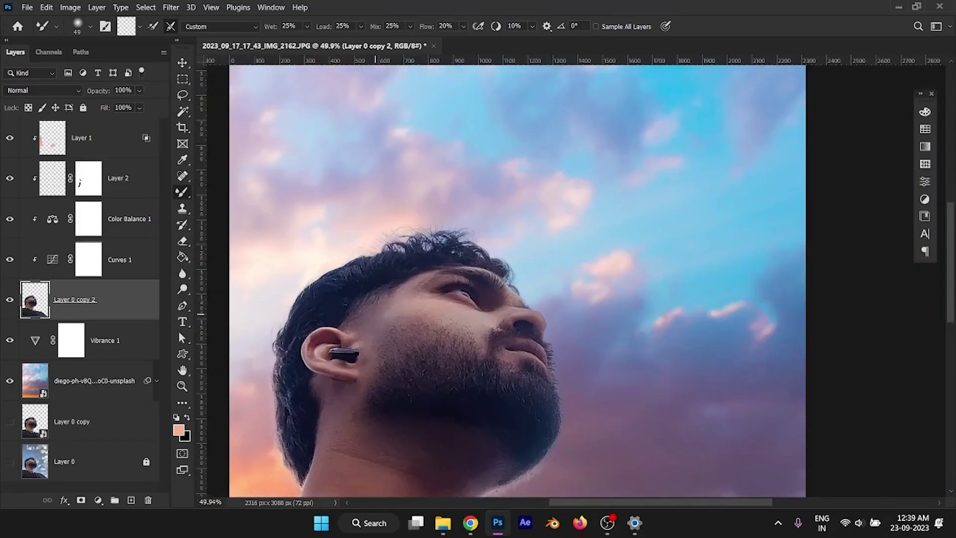
pyautogui.scroll(3, 336, 342)
pyautogui.scroll(2, 337, 342)
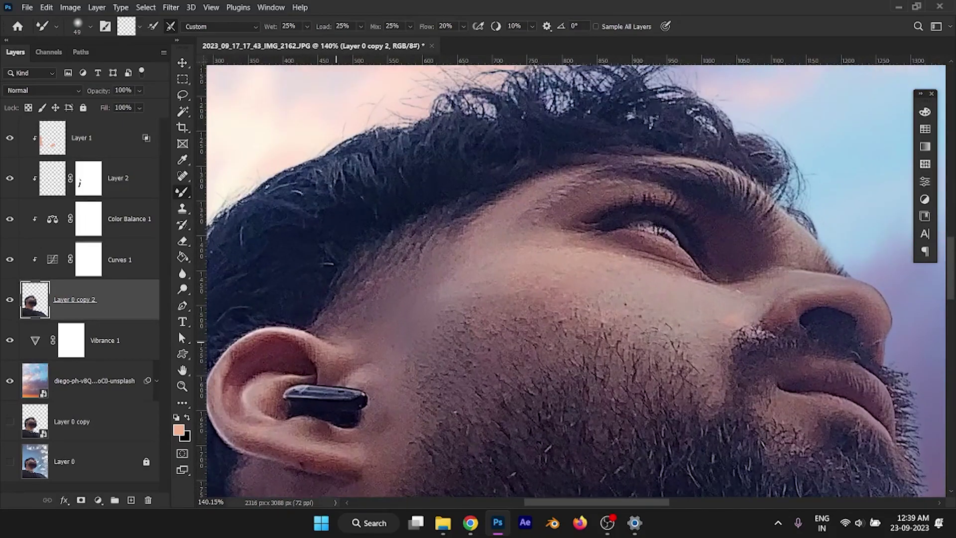
pyautogui.scroll(-2, 337, 342)
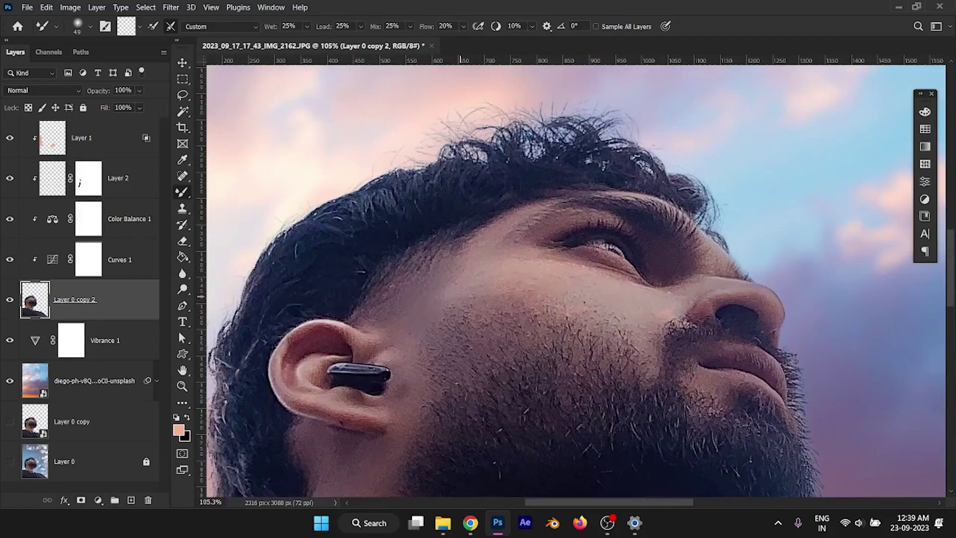
pyautogui.scroll(-3, 398, 319)
pyautogui.scroll(-2, 460, 296)
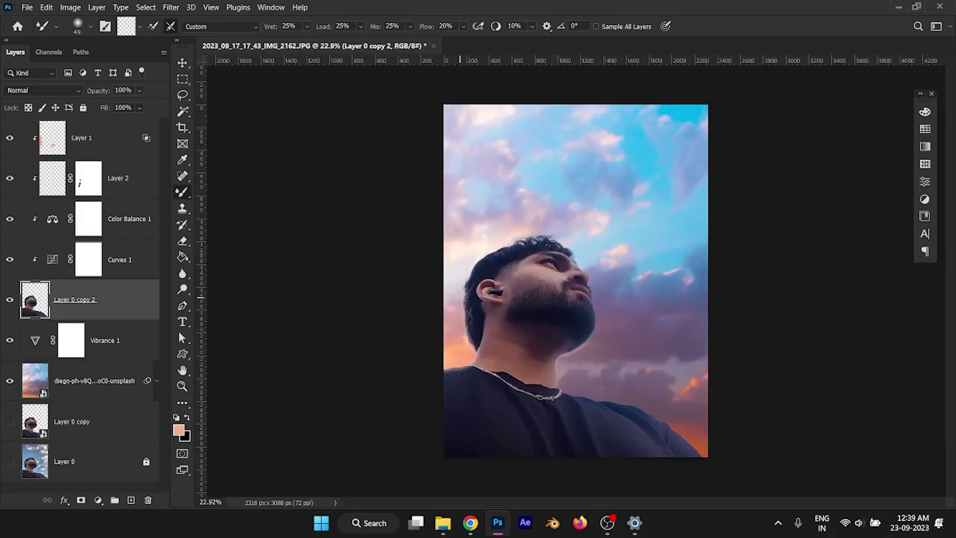
pyautogui.press('v')
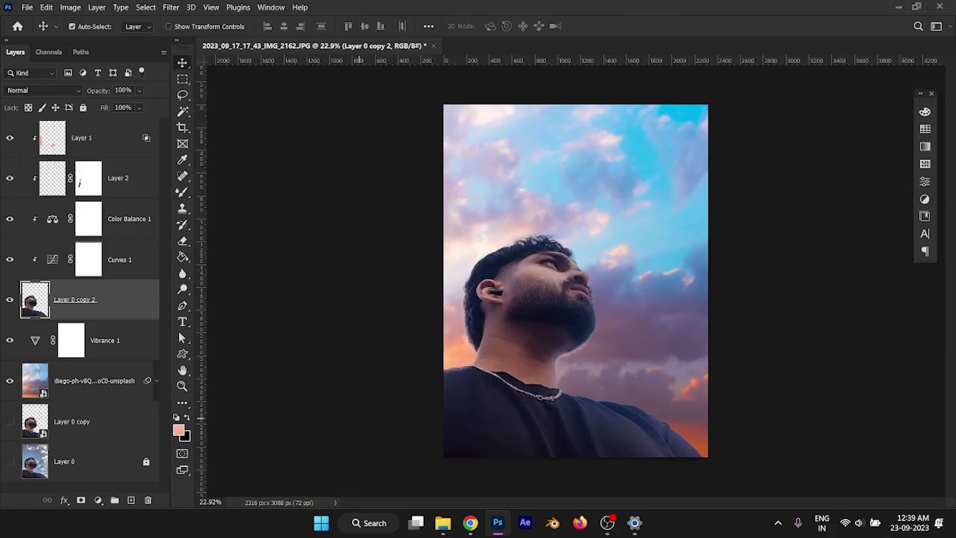
# Step: Delete the Vibrance 1 adjustment layer
pyautogui.keyDown('ctrl'); pyautogui.click(124, 299); pyautogui.keyUp('ctrl')
pyautogui.click(9, 340)
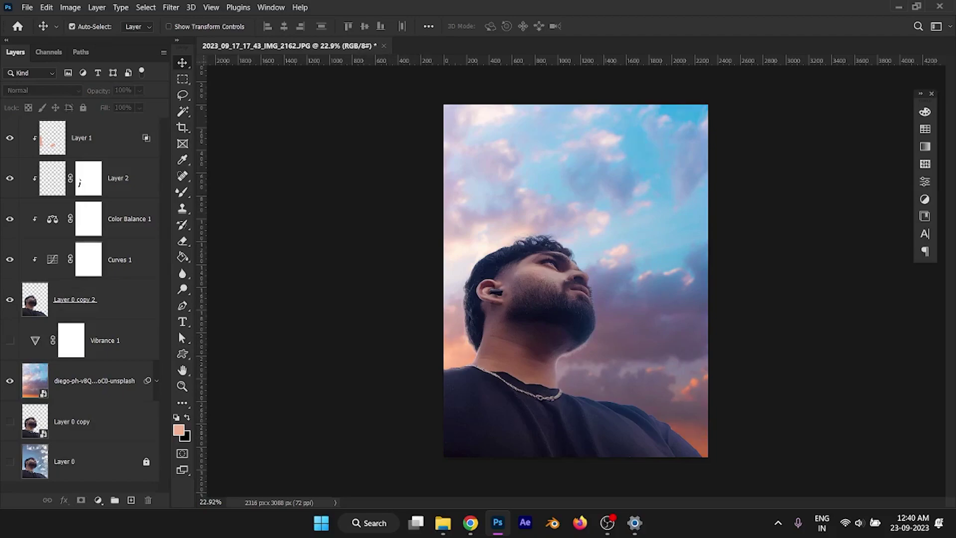
pyautogui.moveTo(100, 340); pyautogui.dragTo(148, 500)
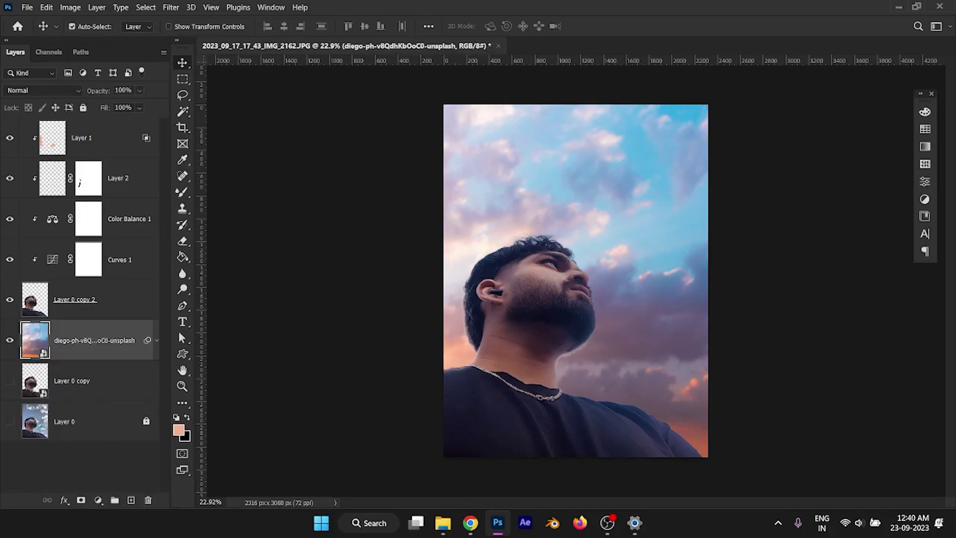
# Step: Paint a soft peach glow on a new empty layer with a very large brush
pyautogui.click(131, 500)
pyautogui.press('b')
pyautogui.press('alt')
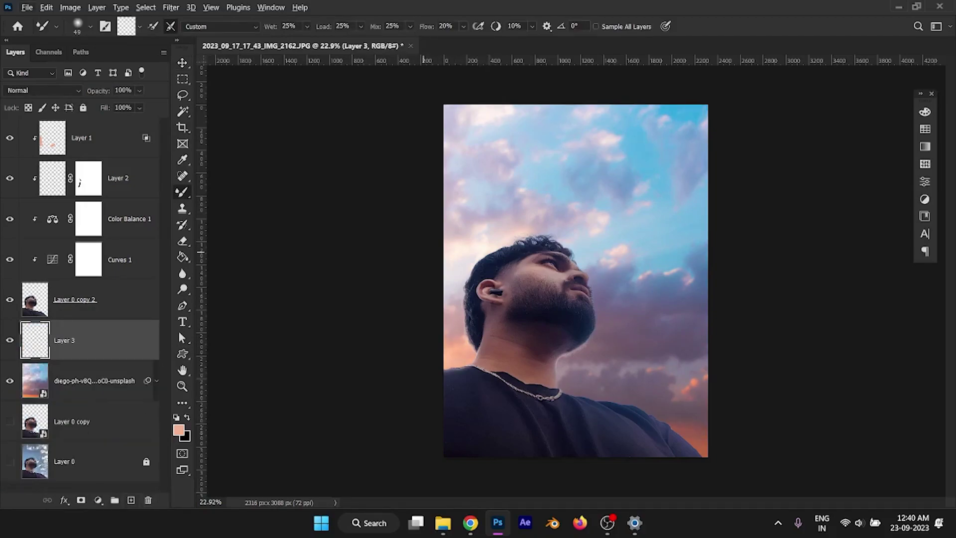
pyautogui.rightClick(183, 191)
pyautogui.click(220, 190)
pyautogui.moveTo(478, 404)
pyautogui.mouseDown()
pyautogui.moveTo(476, 373)
pyautogui.moveTo(533, 399)
pyautogui.mouseUp()
pyautogui.click(42, 90)
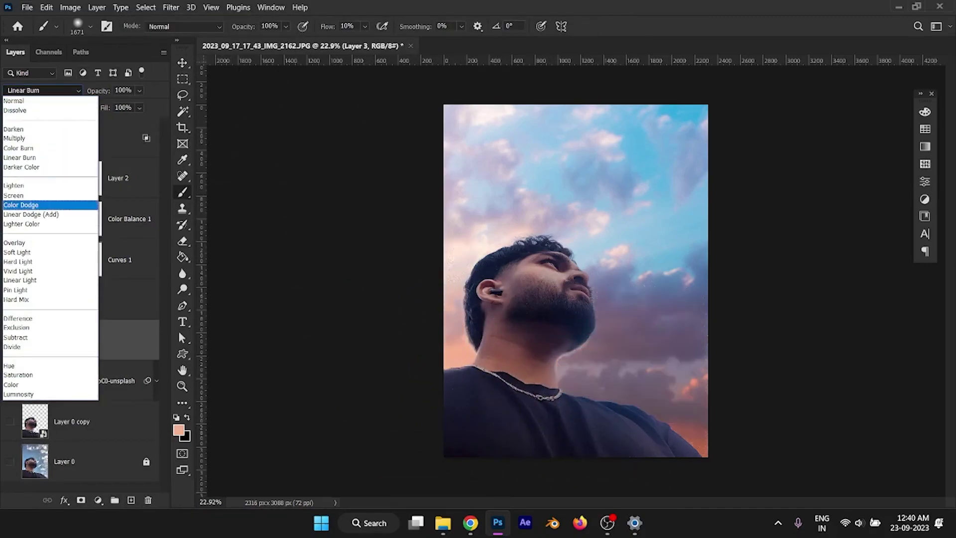
# Step: Set the glow layer to Screen and erase the glow on the right side
pyautogui.press('Down')
pyautogui.press('Up')
pyautogui.press('Up')
pyautogui.press('Return')
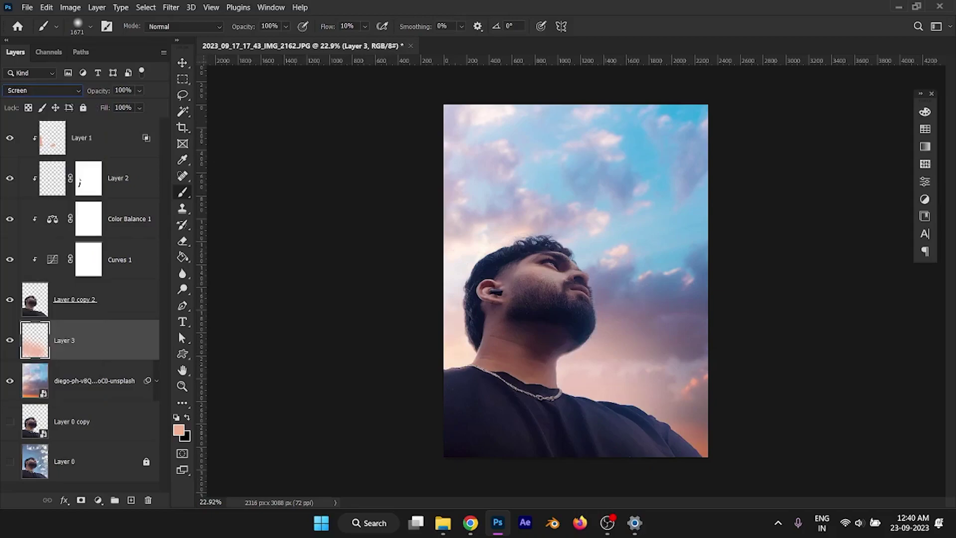
pyautogui.press('e')
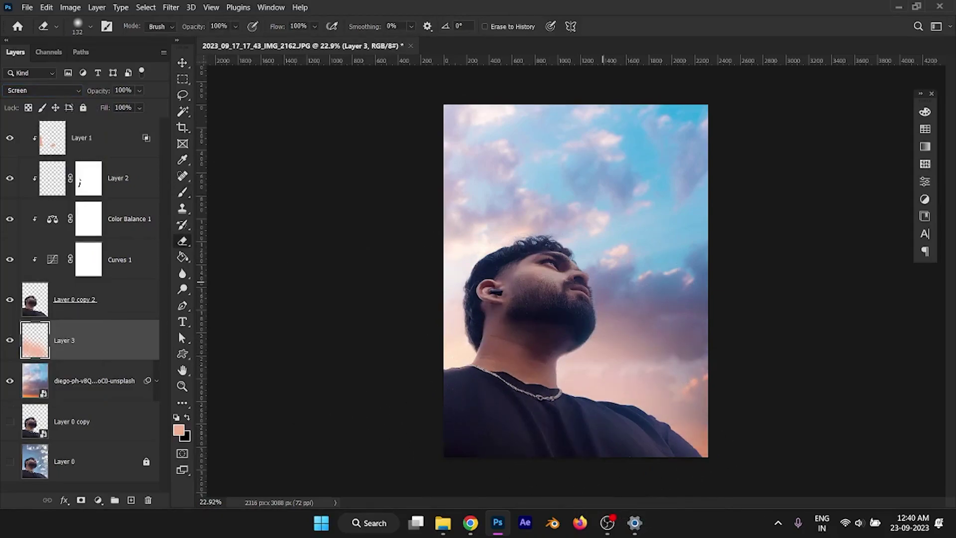
pyautogui.moveTo(646, 303); pyautogui.dragTo(686, 340)
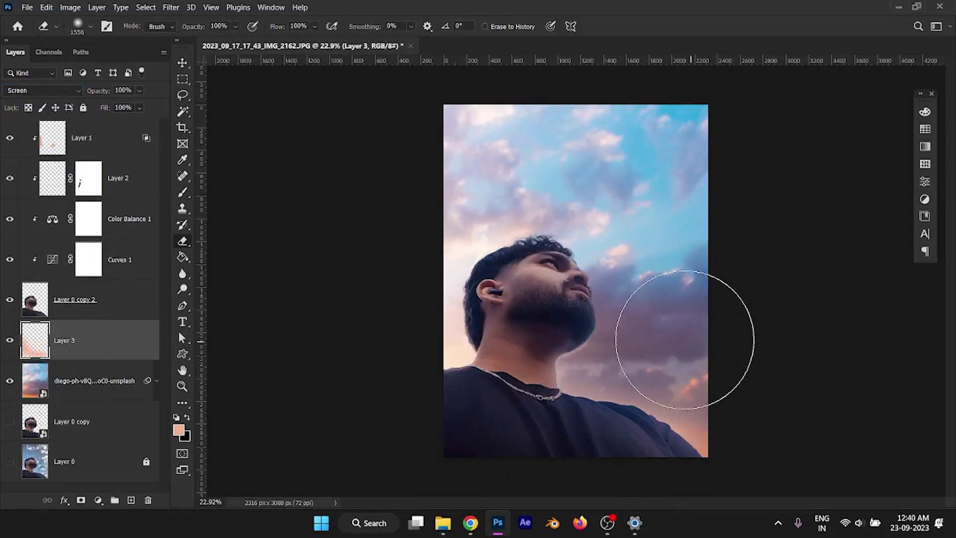
# Step: Boost the peach glow layer's Hue/Saturation saturation to +60
pyautogui.press('v')
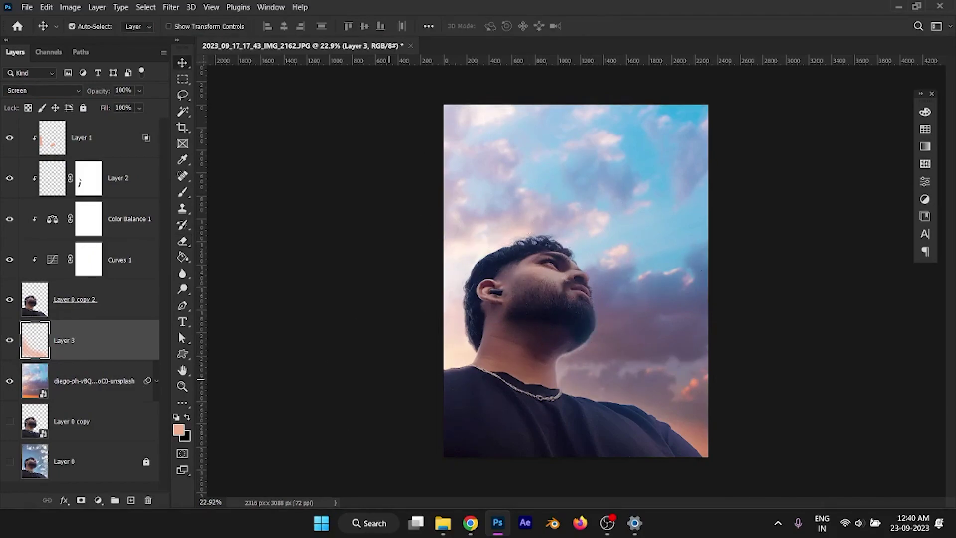
pyautogui.hotkey('ctrl', 'u')
pyautogui.press('Tab')
pyautogui.write('54')
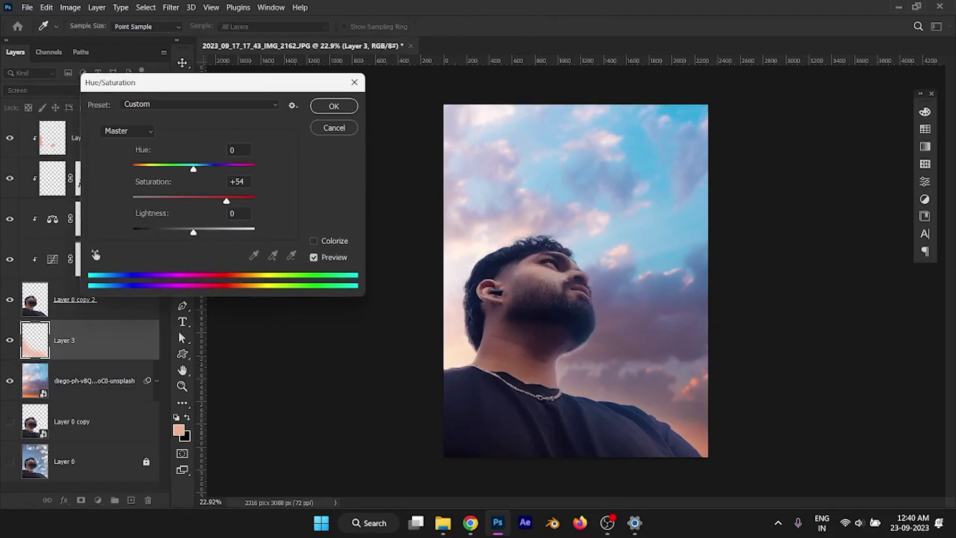
pyautogui.press('Up')
pyautogui.press('Up')
pyautogui.press('Up')
pyautogui.press('Up')
pyautogui.press('Up')
pyautogui.press('Up')
pyautogui.press('Return')
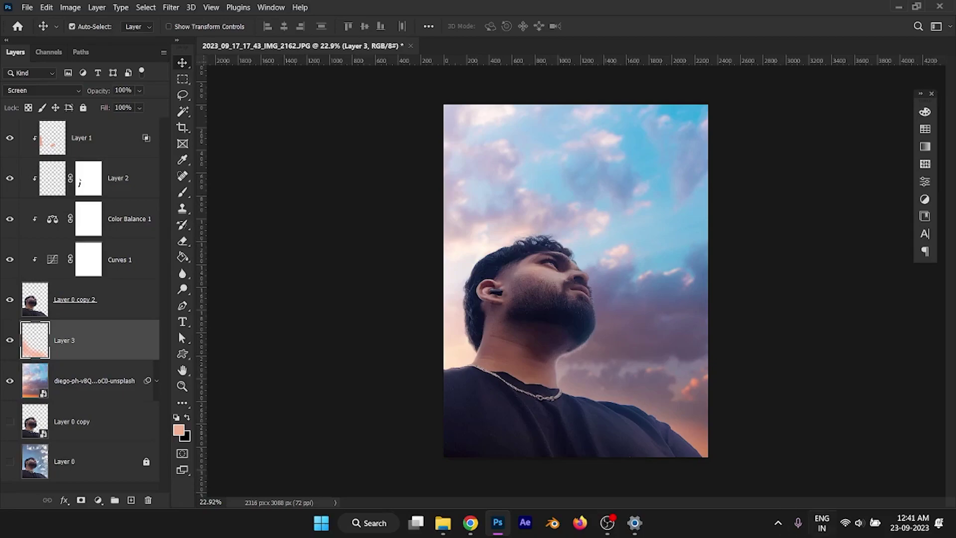
# Step: Turn off Bluetooth in Windows quick settings, then reselect Layer 0 copy 2
pyautogui.click(859, 523)
pyautogui.click(822, 284)
pyautogui.click(859, 523)
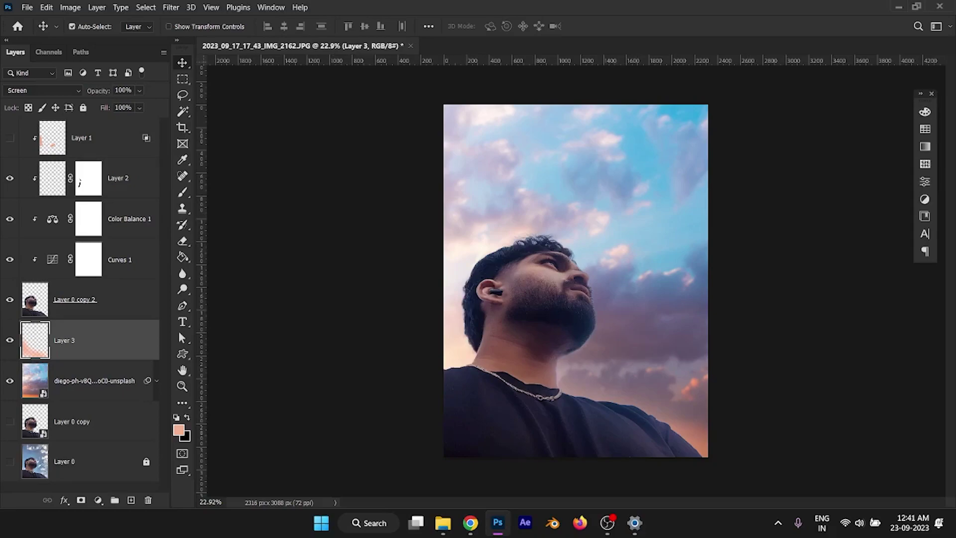
pyautogui.click(70, 299)
pyautogui.click(99, 500)
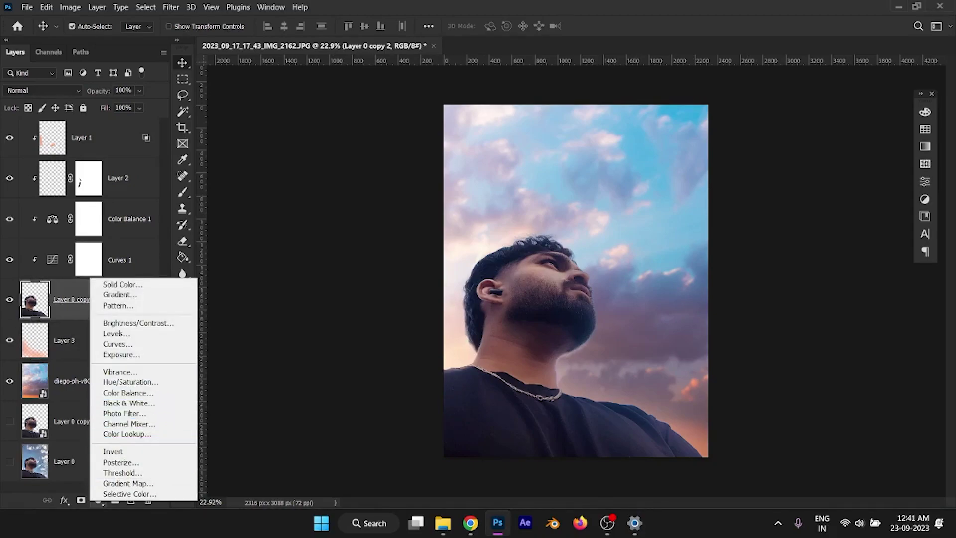
# Step: Enable Inner Glow on Layer 0 copy 2 and set its colour to orange fb7900
pyautogui.press('Escape')
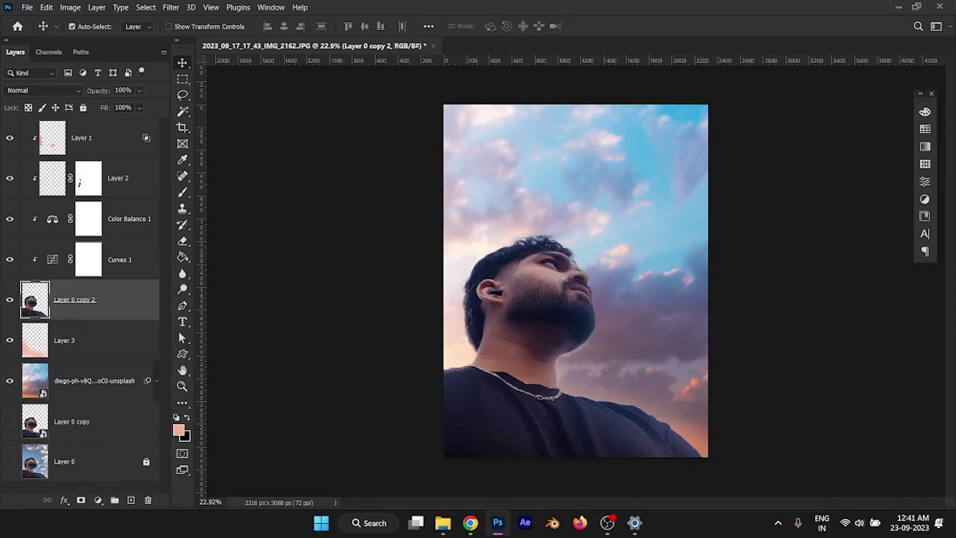
pyautogui.doubleClick(129, 299)
pyautogui.click(498, 256)
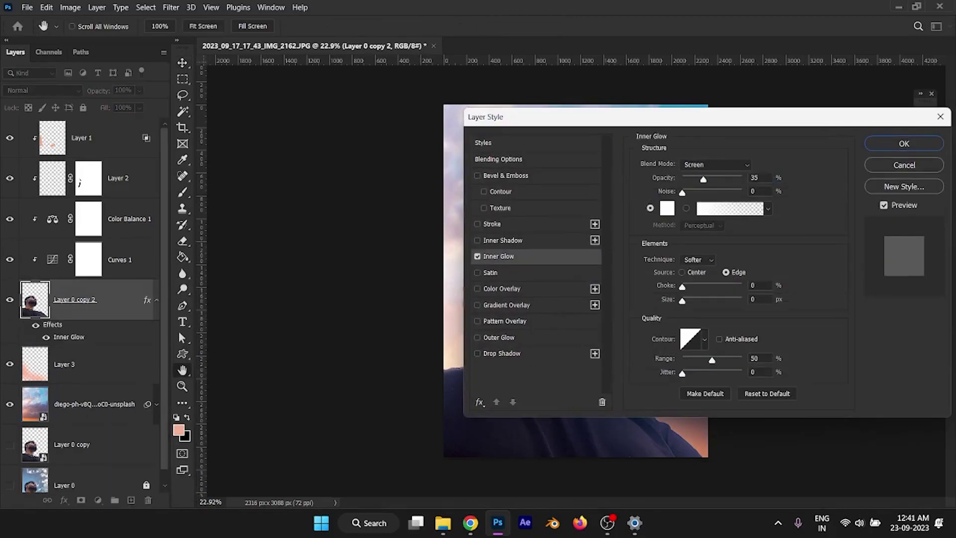
pyautogui.moveTo(600, 123); pyautogui.dragTo(0, 81)
pyautogui.click(67, 166)
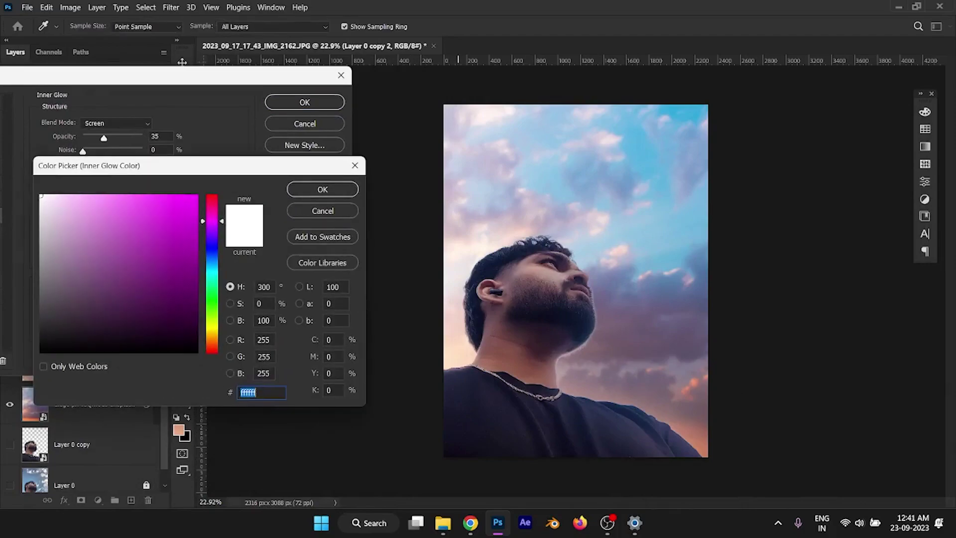
pyautogui.click(617, 254)
pyautogui.write('fb7900')
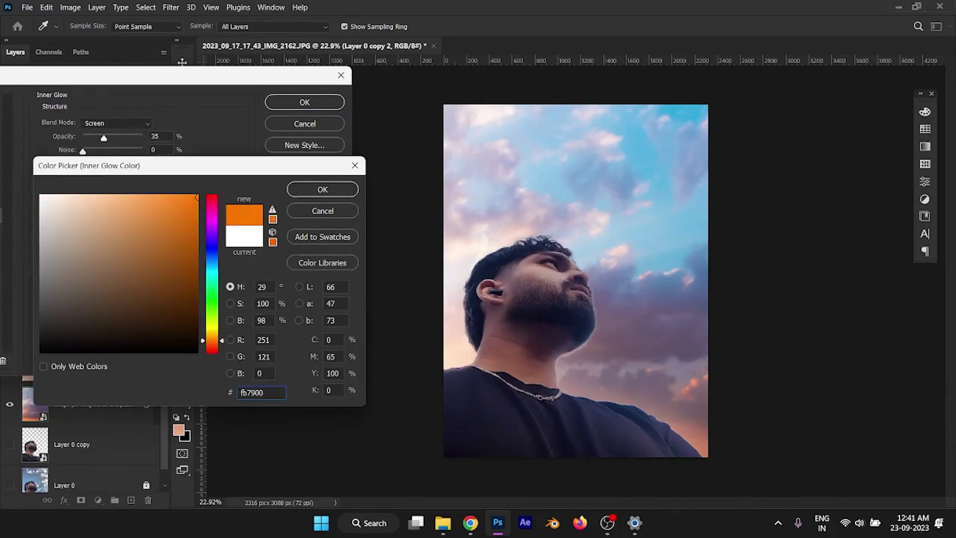
pyautogui.write('c8761e')
pyautogui.press('Return')
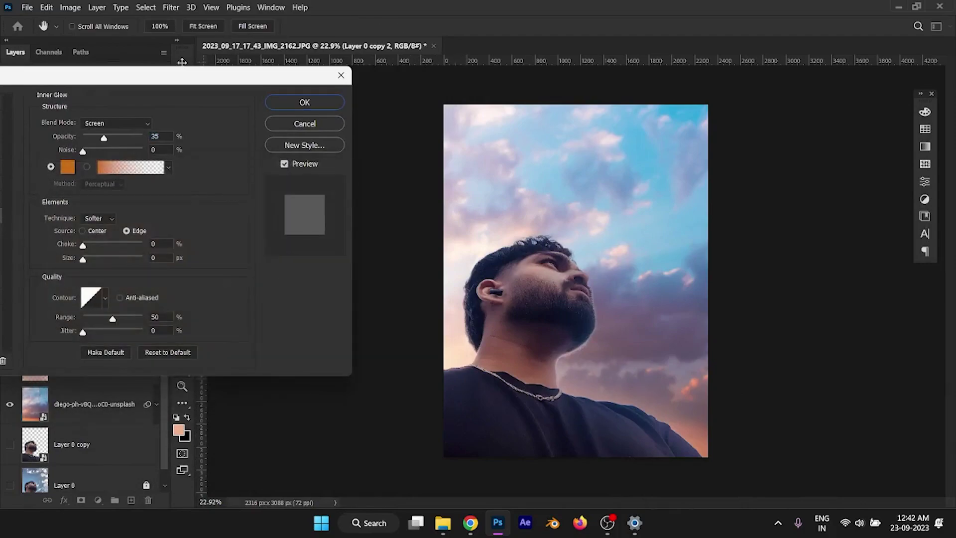
# Step: Set the Inner Glow to 84% opacity, 180 px size and 71% range
pyautogui.moveTo(104, 137); pyautogui.dragTo(142, 137)
pyautogui.moveTo(82, 259); pyautogui.dragTo(100, 259)
pyautogui.moveTo(113, 319); pyautogui.dragTo(125, 319)
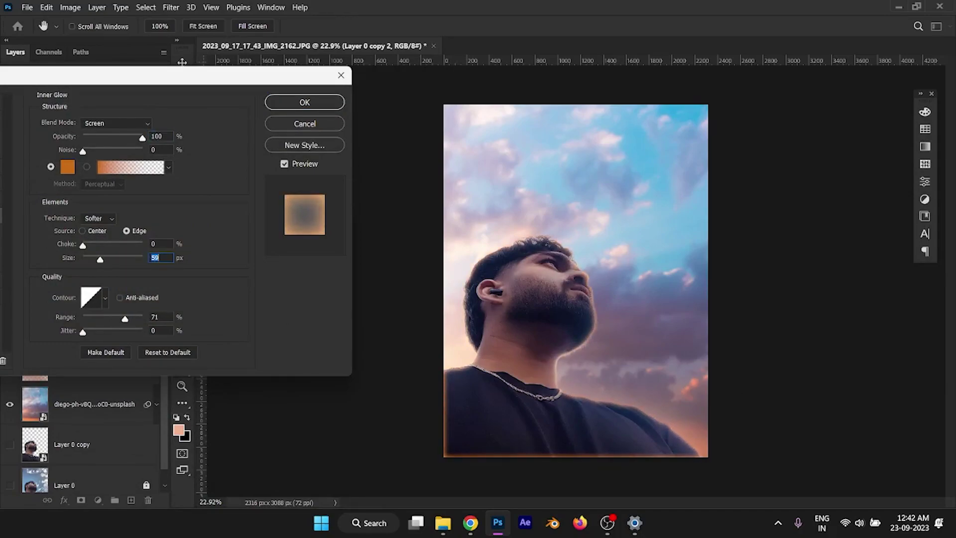
pyautogui.moveTo(142, 138); pyautogui.dragTo(118, 137)
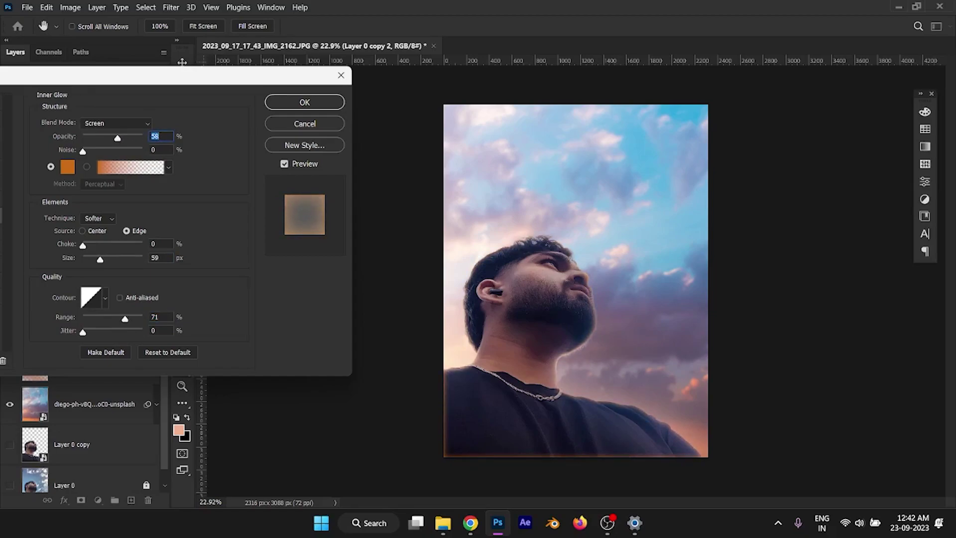
pyautogui.click(84, 244)
pyautogui.moveTo(100, 259); pyautogui.dragTo(128, 260)
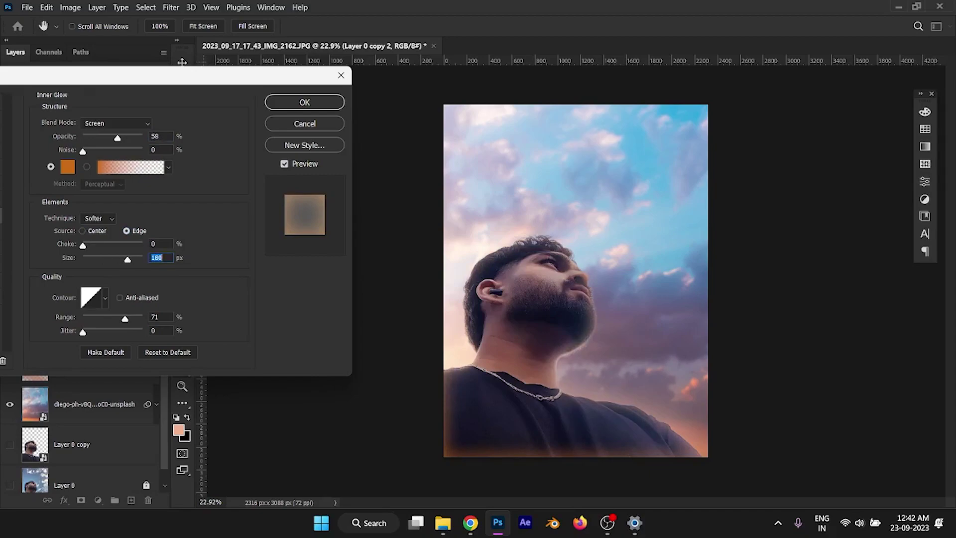
pyautogui.moveTo(117, 138); pyautogui.dragTo(133, 138)
# Step: Set the Inner Glow blend mode to Linear Dodge (Add) and apply the style
pyautogui.click(116, 123)
pyautogui.click(99, 218)
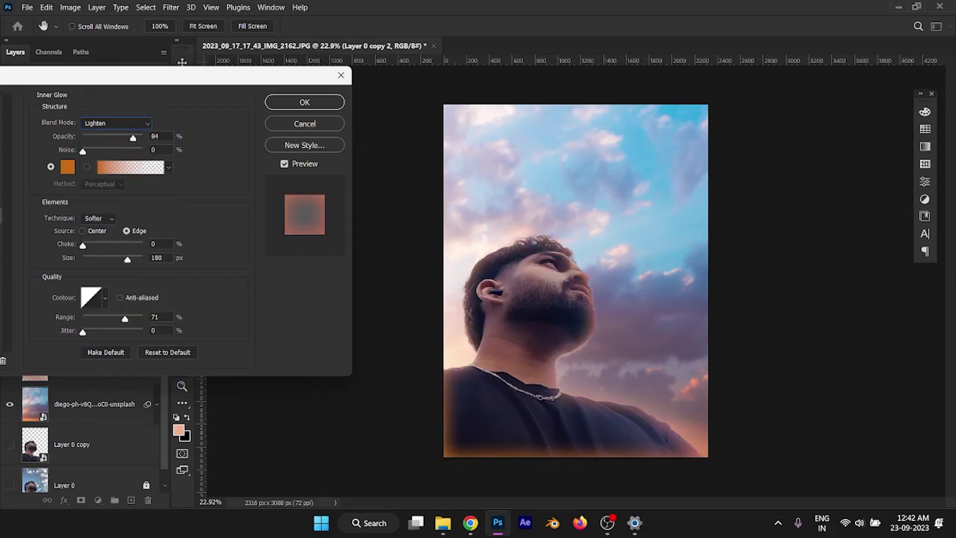
pyautogui.press('Down')
pyautogui.press('Down')
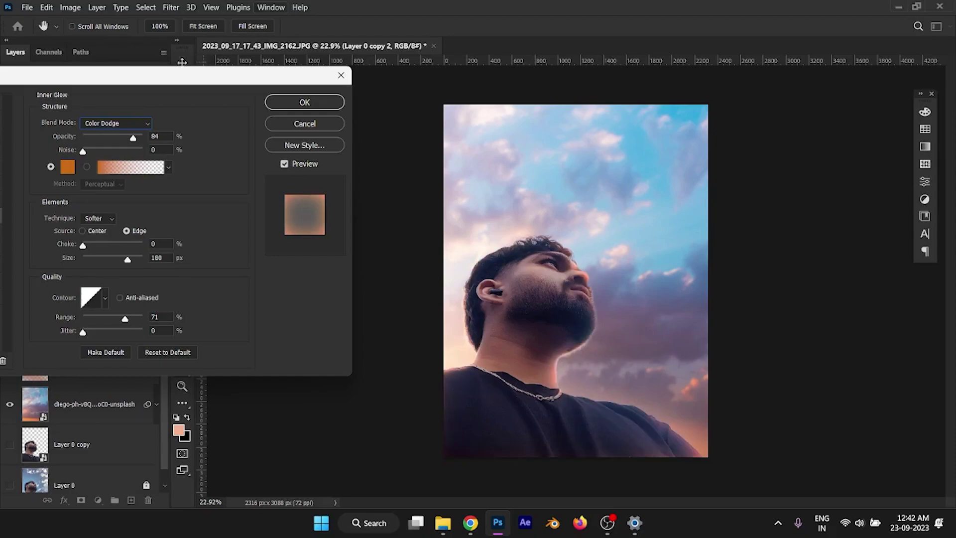
pyautogui.press('Down')
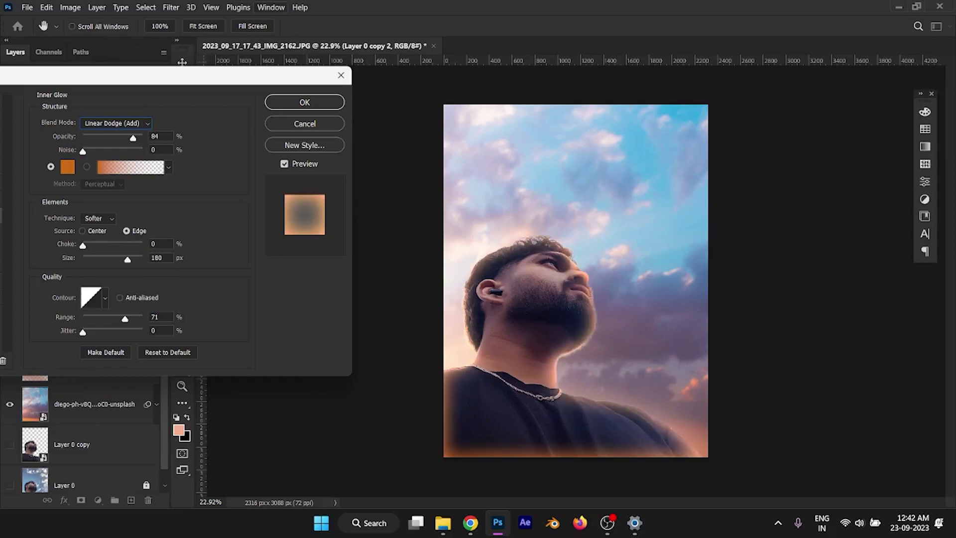
pyautogui.press('Return')
pyautogui.rightClick(62, 338)
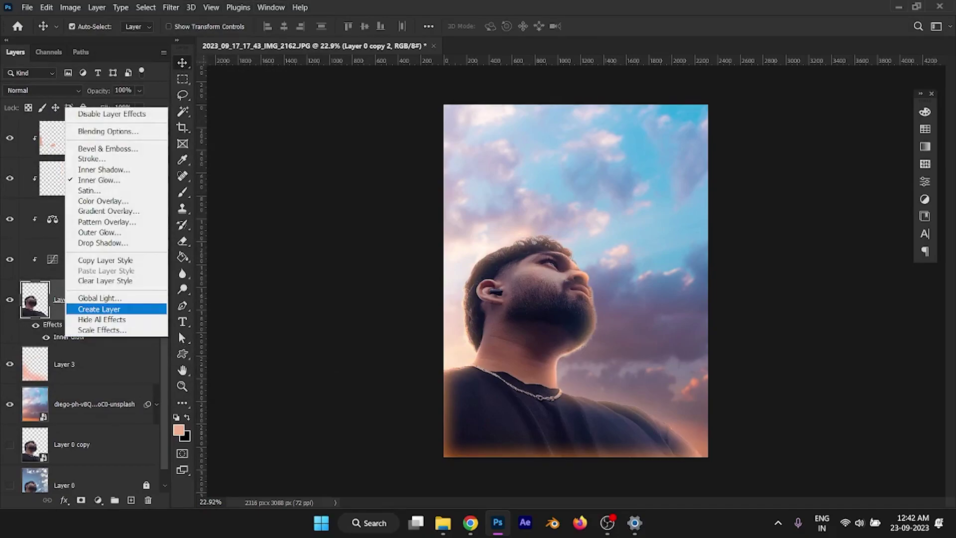
# Step: Split the Inner Glow onto its own black-masked layer above Color Balance 1, ready for white painting
pyautogui.click(82, 308)
pyautogui.keyDown('alt'); pyautogui.click(81, 500); pyautogui.keyUp('alt')
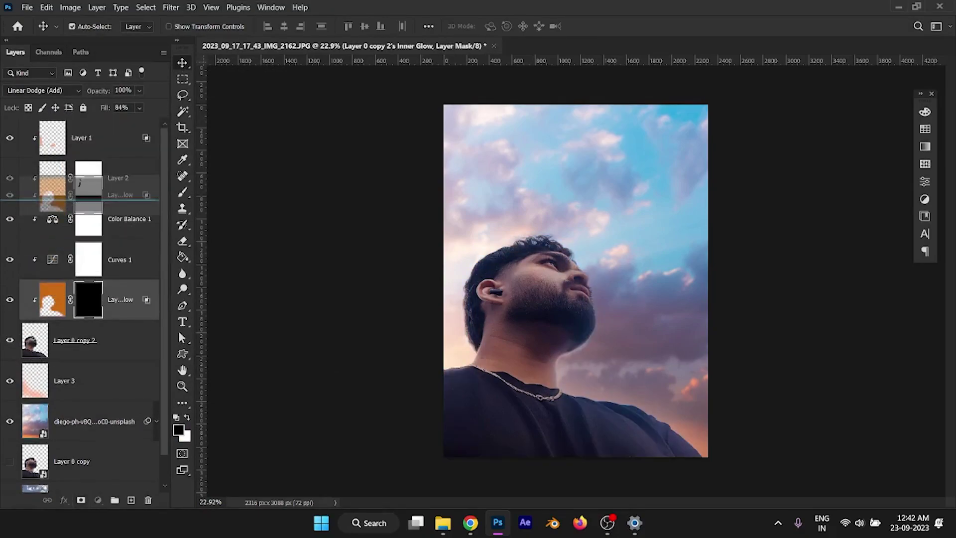
pyautogui.moveTo(99, 299); pyautogui.dragTo(99, 199)
pyautogui.hotkey('ctrl', '\\')
pyautogui.press('d')
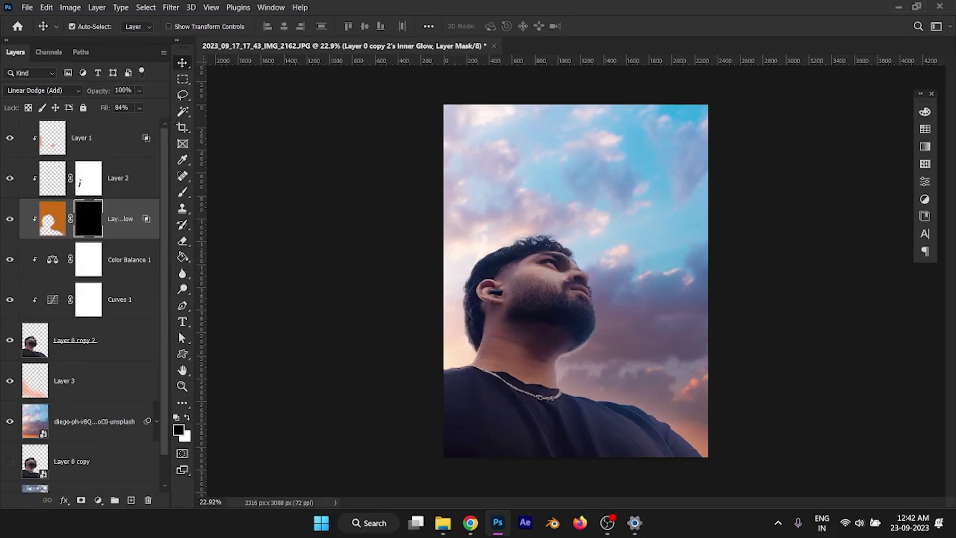
pyautogui.press('b')
pyautogui.scroll(5, 470, 342)
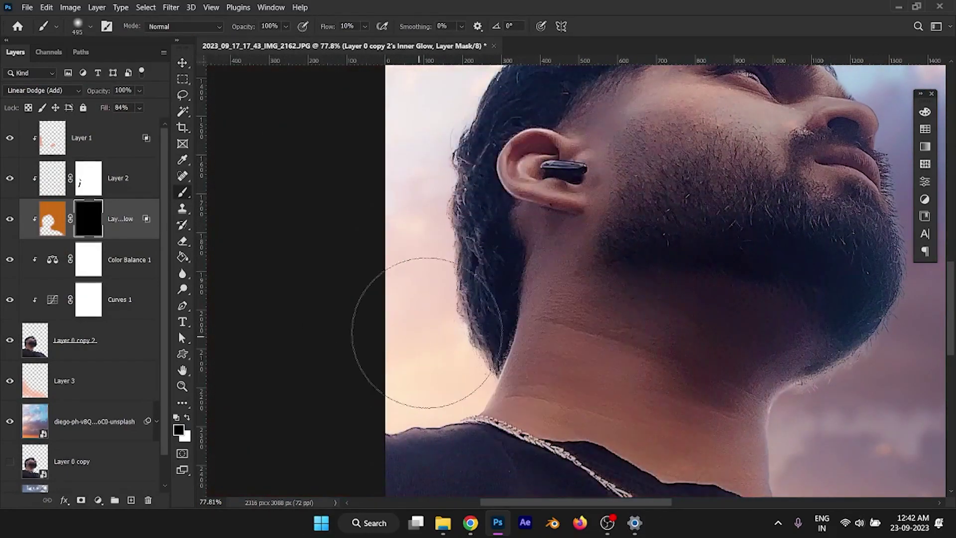
pyautogui.press('[')
pyautogui.press('[')
pyautogui.press('[')
pyautogui.press('x')
# Step: Paint white on the mask to reveal glow along the beard, hair, neck, chain and jaw
pyautogui.moveTo(420, 321); pyautogui.dragTo(437, 310)
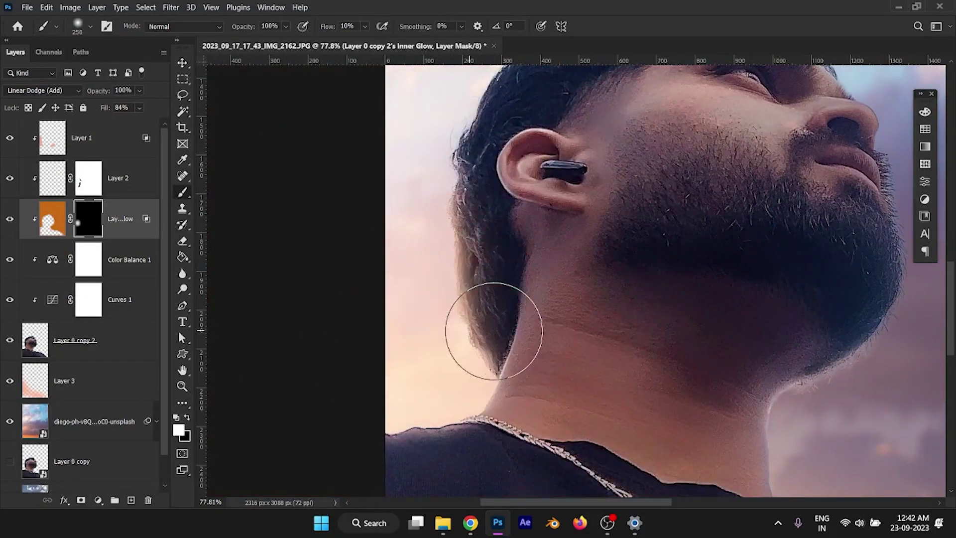
pyautogui.moveTo(494, 331); pyautogui.dragTo(467, 385)
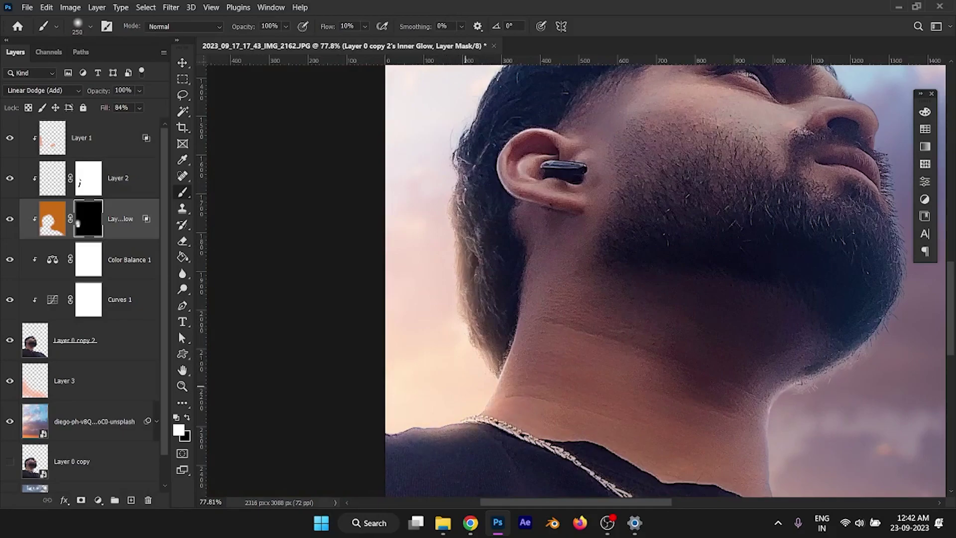
pyautogui.scroll(2, 466, 386)
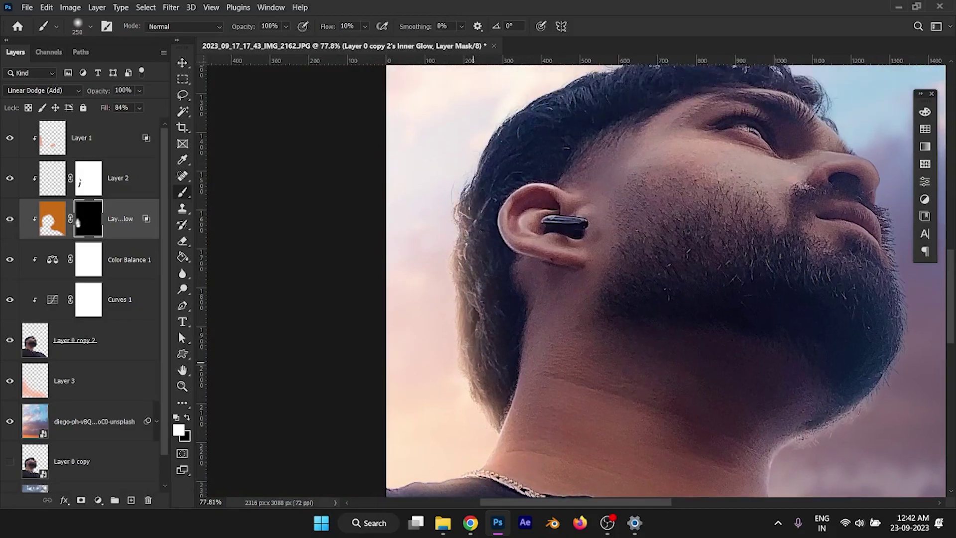
pyautogui.moveTo(507, 130)
pyautogui.mouseDown()
pyautogui.moveTo(468, 210)
pyautogui.moveTo(500, 163)
pyautogui.moveTo(473, 323)
pyautogui.mouseUp()
pyautogui.press('x')
pyautogui.scroll(-5, 647, 399)
pyautogui.hscroll(5, 646, 398)
pyautogui.press('x')
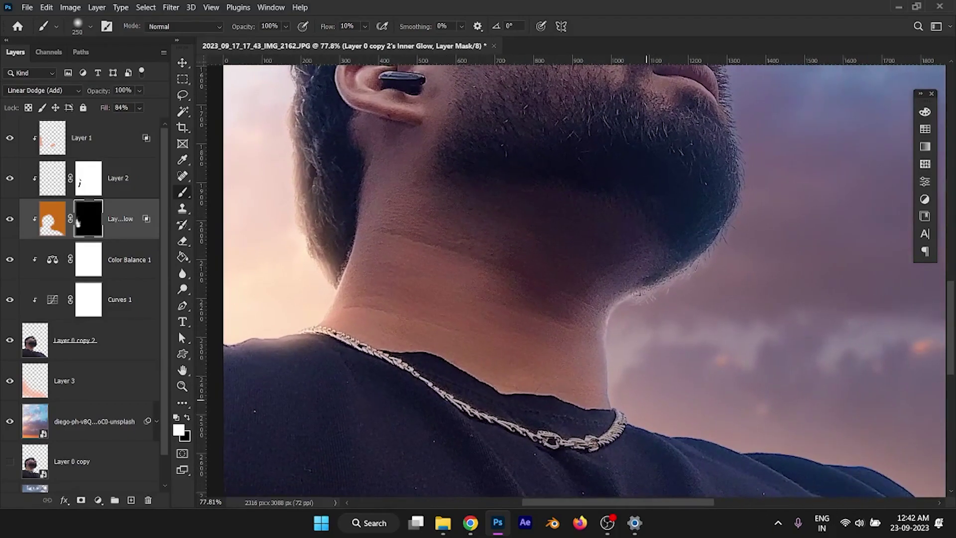
pyautogui.moveTo(647, 398); pyautogui.dragTo(643, 390)
pyautogui.moveTo(652, 299)
pyautogui.mouseDown()
pyautogui.moveTo(642, 279)
pyautogui.moveTo(592, 349)
pyautogui.mouseUp()
# Step: Reveal the glow along the hairline with a slightly smaller brush
pyautogui.scroll(3, 642, 279)
pyautogui.hscroll(3, 642, 279)
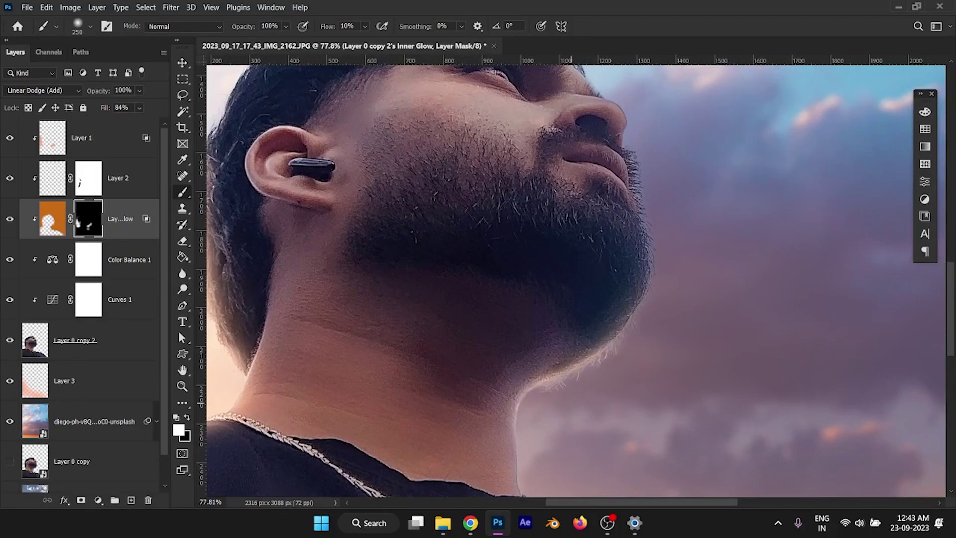
pyautogui.scroll(-3, 548, 224)
pyautogui.scroll(5, 548, 224)
pyautogui.rightClick(558, 167)
pyautogui.press('Escape')
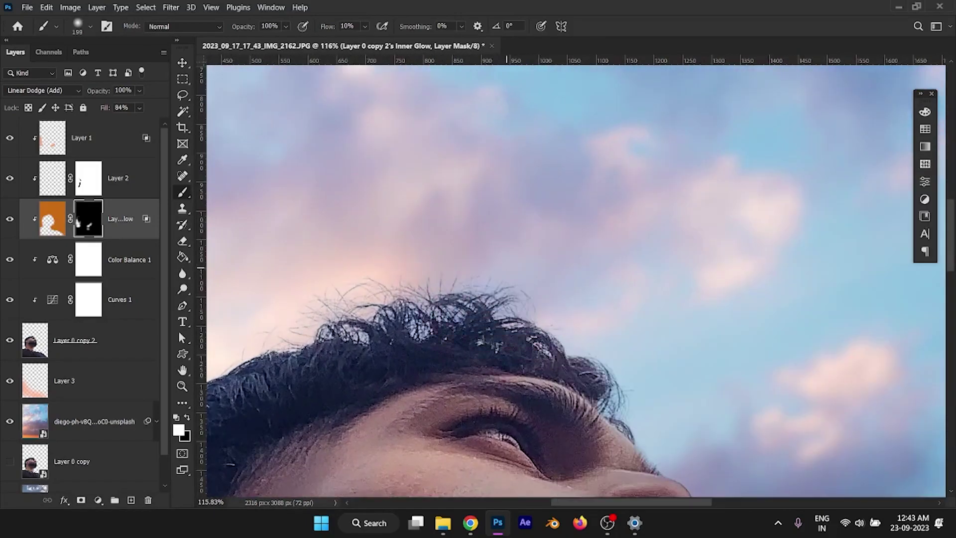
pyautogui.moveTo(507, 269); pyautogui.dragTo(384, 269)
pyautogui.scroll(-2, 385, 269)
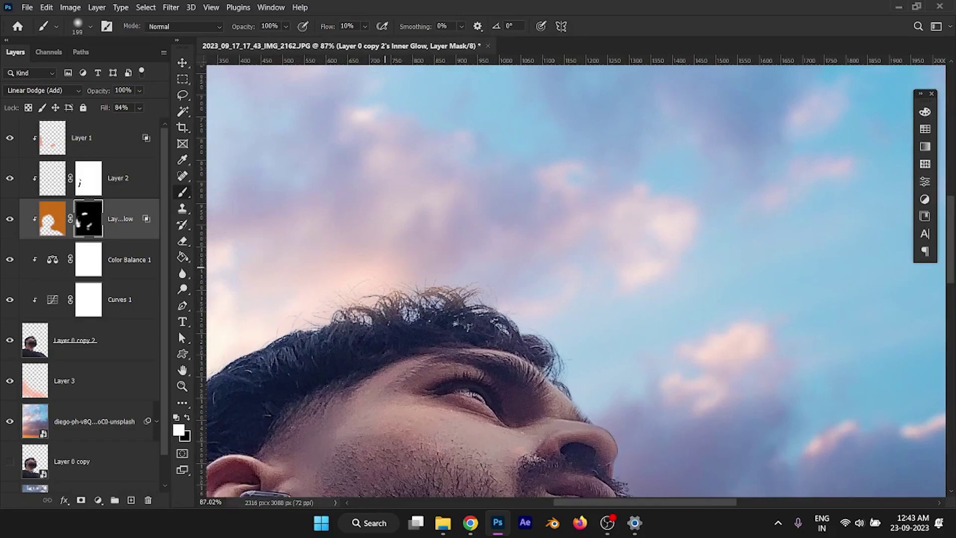
# Step: Paint black on the mask to remove the glow from the top of the hair
pyautogui.press('x')
pyautogui.moveTo(349, 309)
pyautogui.mouseDown()
pyautogui.moveTo(478, 299)
pyautogui.moveTo(309, 324)
pyautogui.mouseUp()
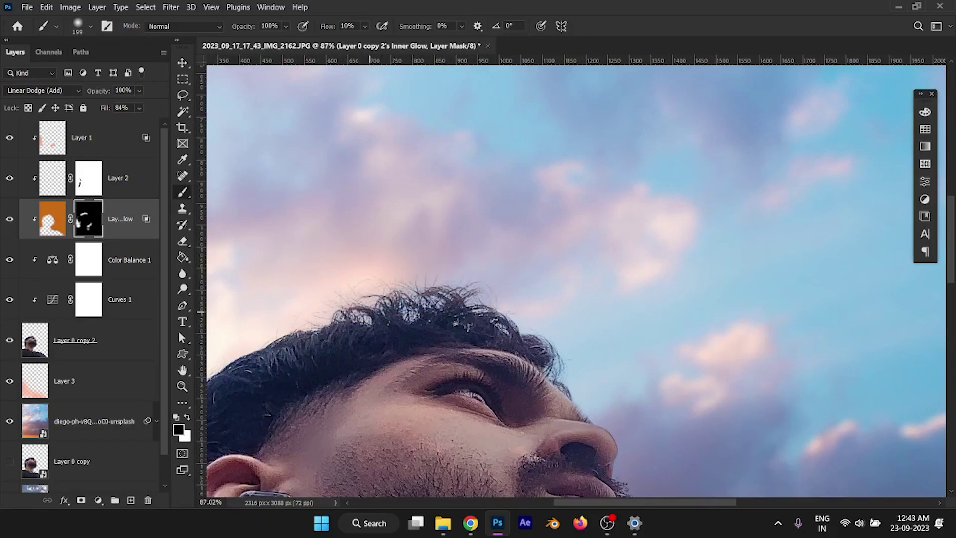
pyautogui.moveTo(448, 294); pyautogui.dragTo(377, 329)
pyautogui.scroll(-2, 377, 329)
pyautogui.hscroll(2, 377, 329)
pyautogui.scroll(-5, 339, 248)
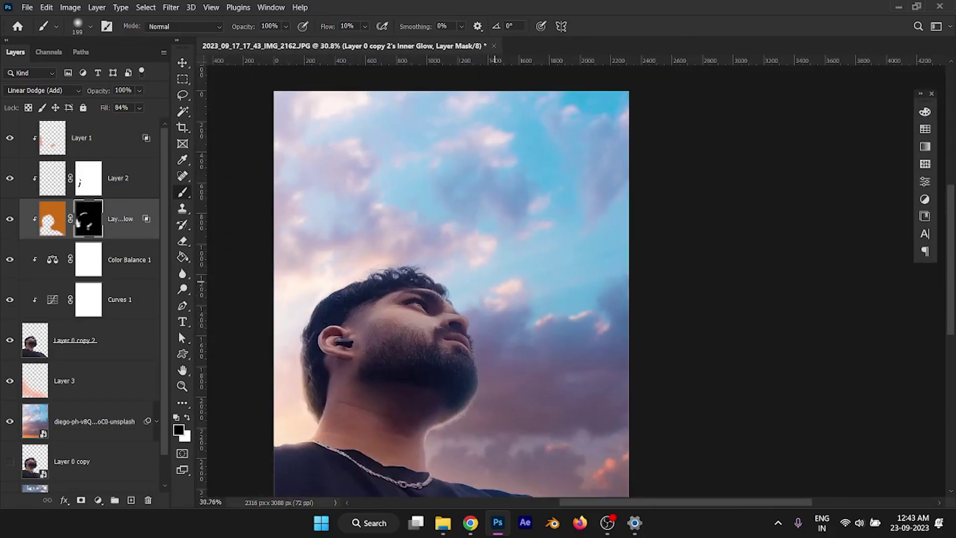
pyautogui.scroll(3, 448, 246)
pyautogui.scroll(3, 463, 247)
pyautogui.scroll(1, 451, 244)
pyautogui.scroll(3, 529, 362)
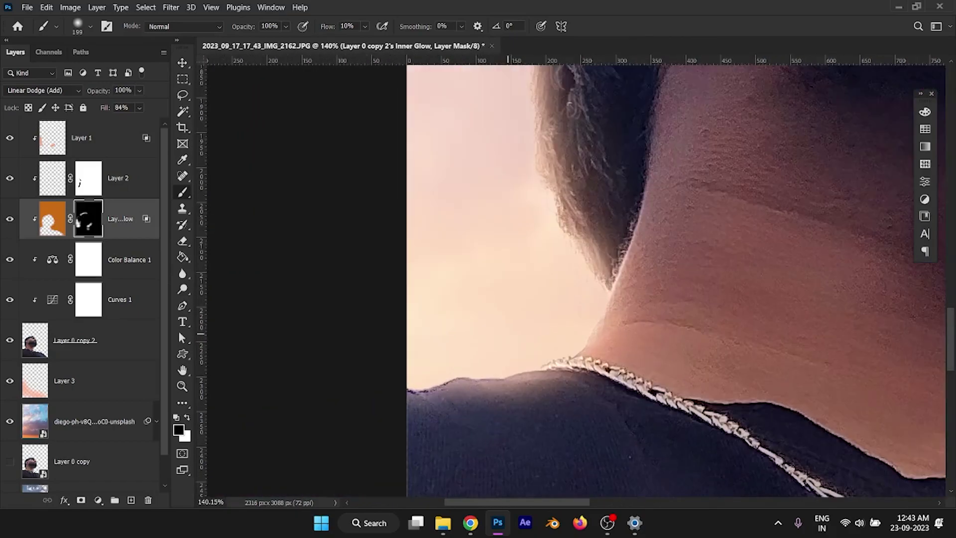
# Step: Tone down the glow along the shoulder edge with black strokes
pyautogui.press('x')
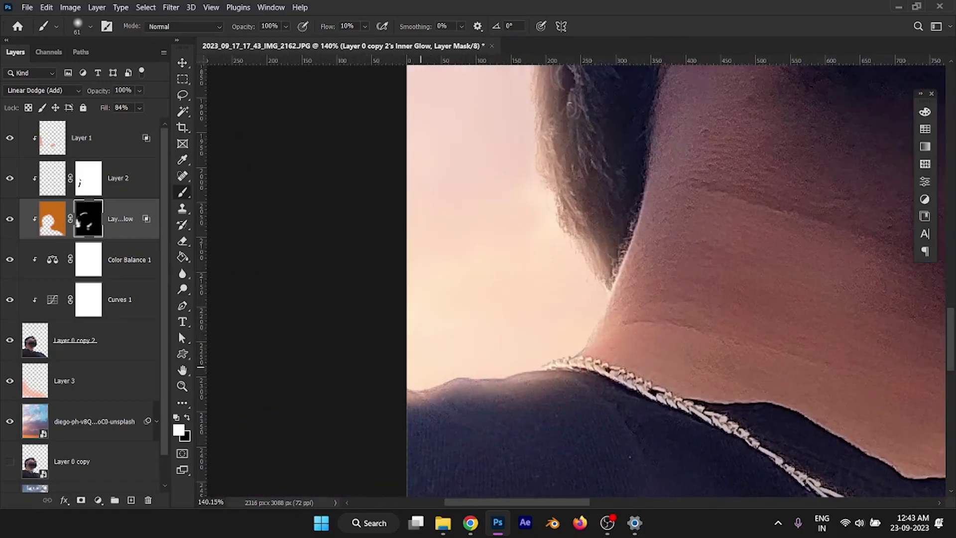
pyautogui.press('x')
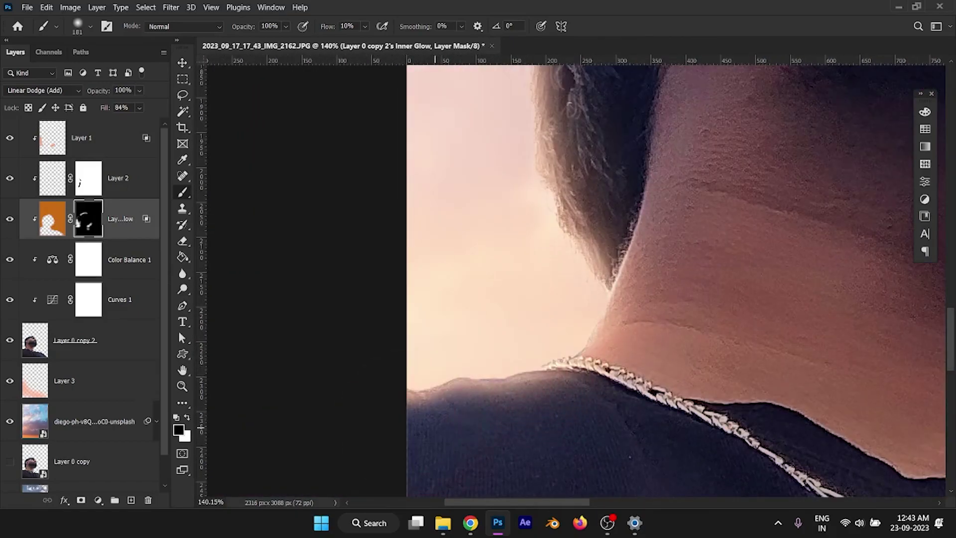
pyautogui.moveTo(481, 427); pyautogui.dragTo(496, 421)
pyautogui.scroll(-3, 580, 277)
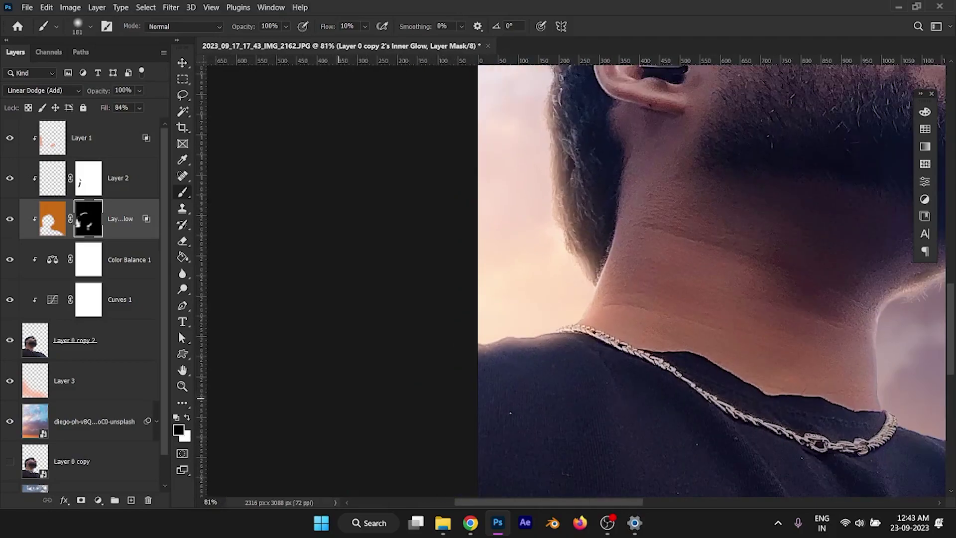
pyautogui.scroll(1, 564, 330)
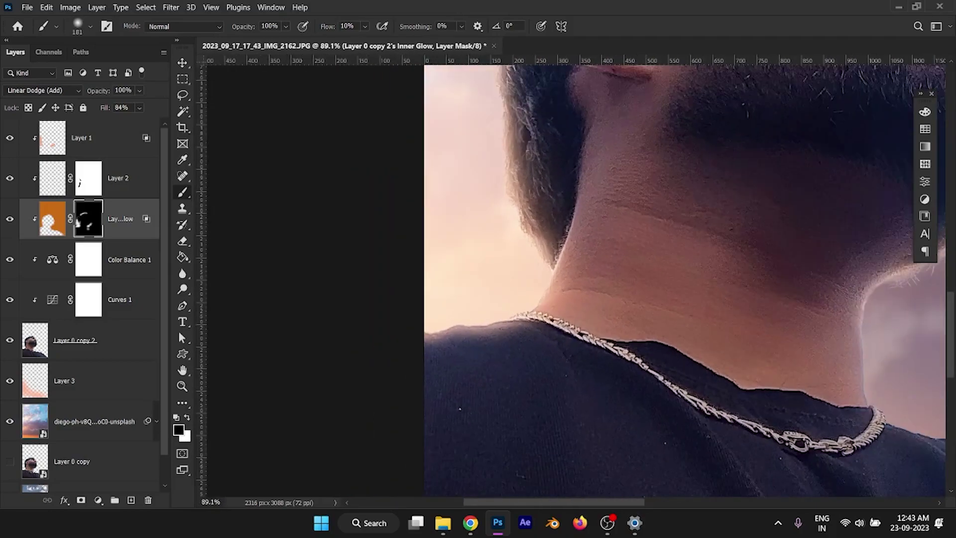
pyautogui.scroll(-1, 85, 299)
pyautogui.hotkey('ctrl', '0')
# Step: Select the merged Layer 4 and launch Filter > Camera Raw Filter on it
pyautogui.press('v')
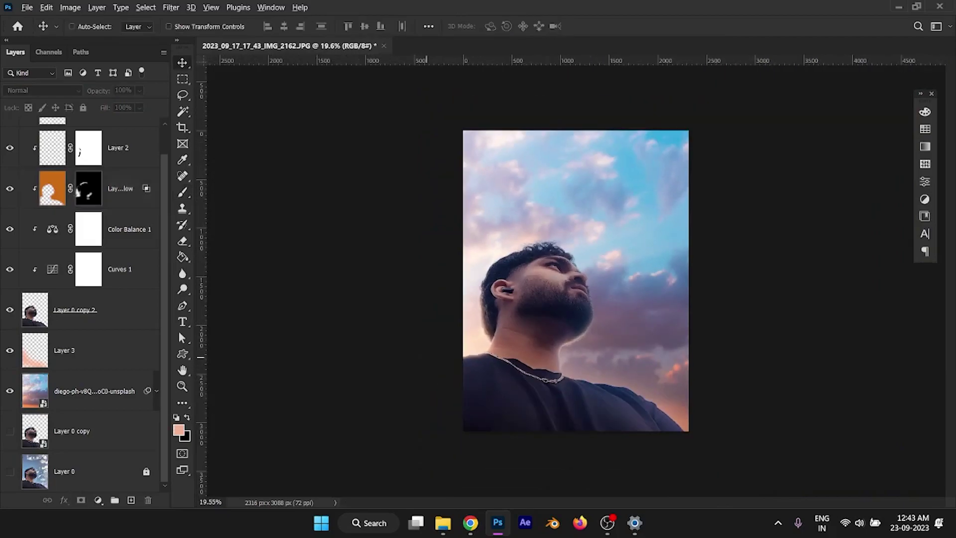
pyautogui.scroll(1, 84, 298)
pyautogui.click(35, 121)
pyautogui.click(71, 27)
pyautogui.press('XF86MonBrightnessUp')
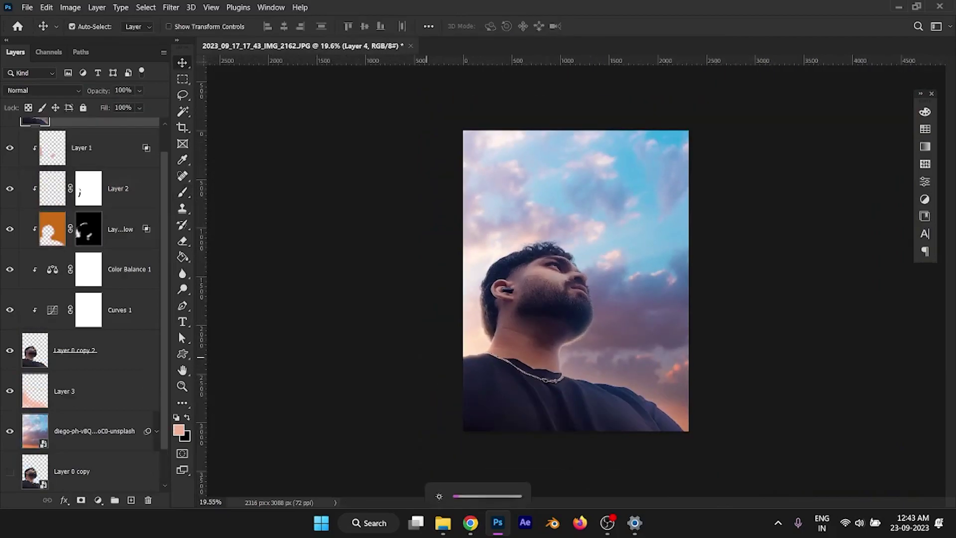
pyautogui.scroll(4, 557, 279)
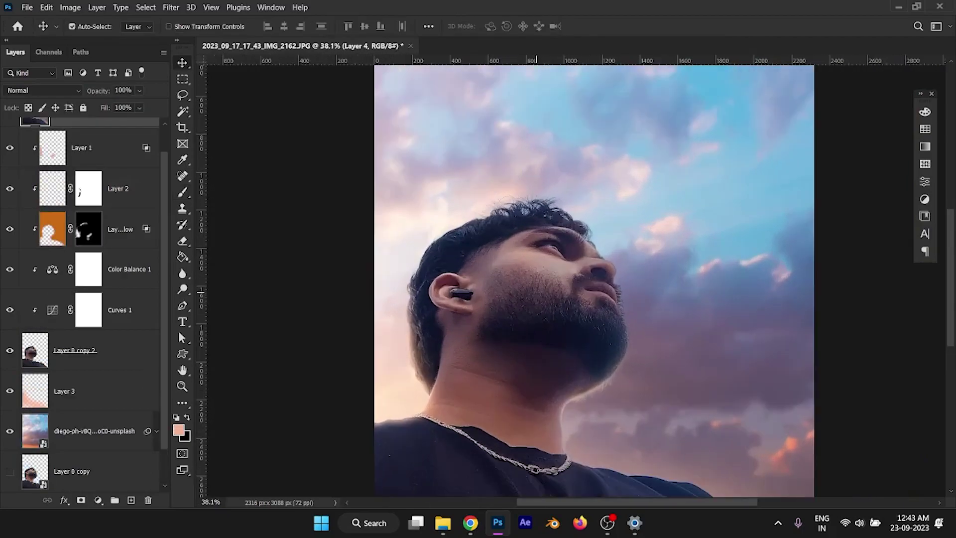
pyautogui.scroll(1, 85, 299)
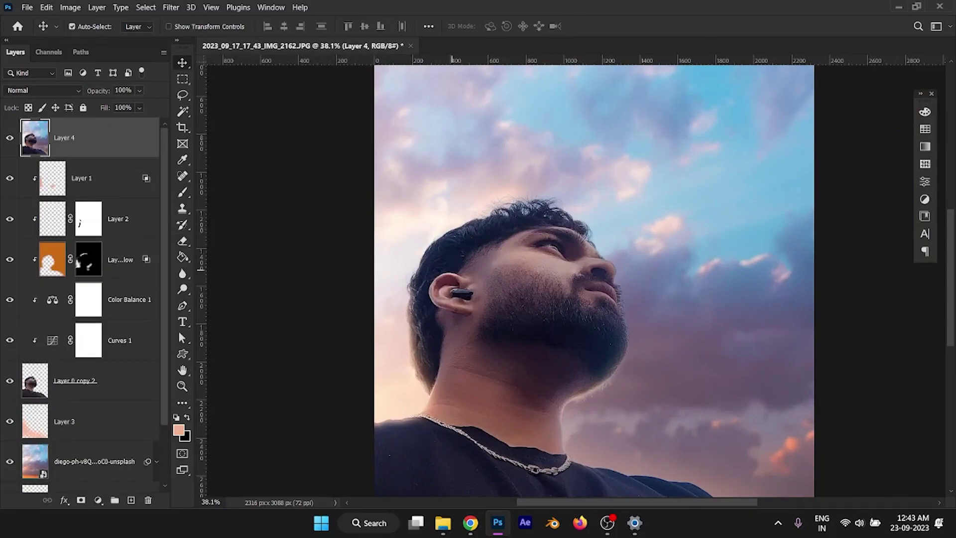
pyautogui.click(170, 7)
pyautogui.click(209, 92)
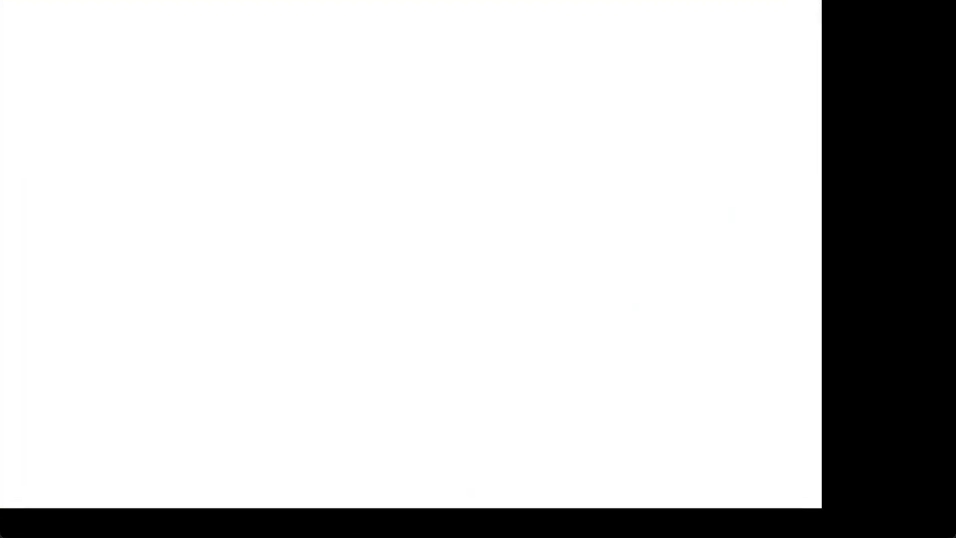
# Step: Set Contrast -13 and Shadows +13, raise Clarity and Vibrance, and warm the white balance
pyautogui.write('3')
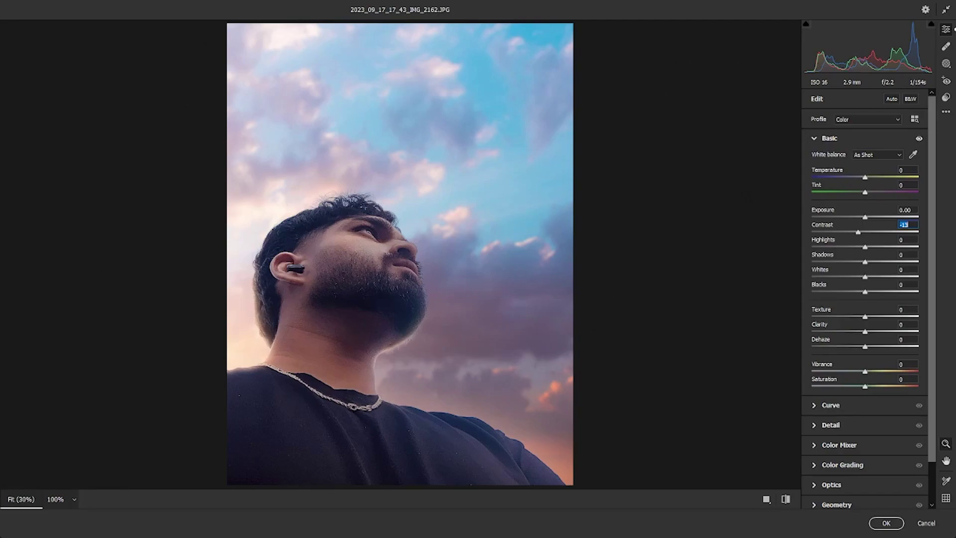
pyautogui.press('Return')
pyautogui.moveTo(865, 261); pyautogui.dragTo(858, 291)
pyautogui.moveTo(865, 331); pyautogui.dragTo(880, 331)
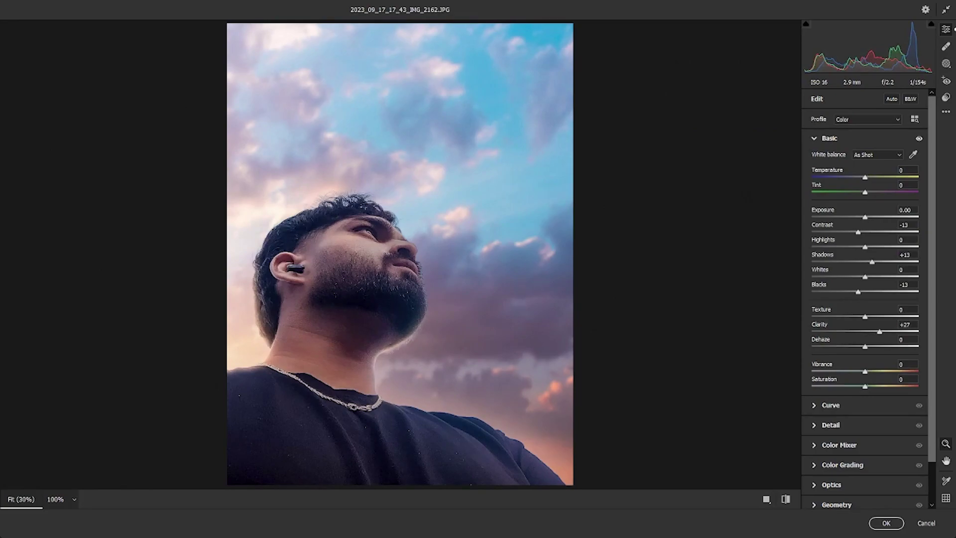
pyautogui.moveTo(865, 371)
pyautogui.mouseDown()
pyautogui.moveTo(886, 371)
pyautogui.moveTo(860, 386)
pyautogui.mouseUp()
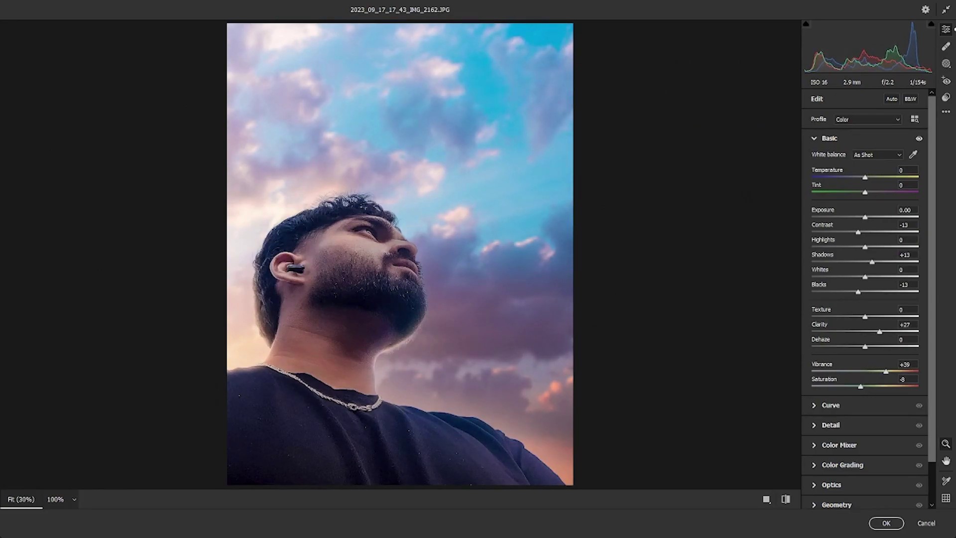
pyautogui.moveTo(865, 177); pyautogui.dragTo(871, 192)
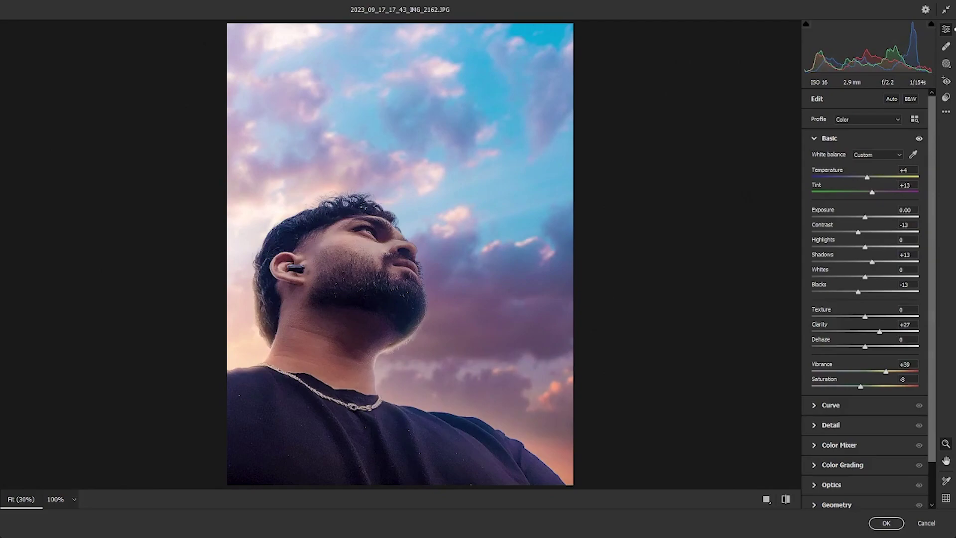
# Step: Try shifting the Calibration primary hues, then reset them to zero
pyautogui.scroll(-3, 865, 299)
pyautogui.click(838, 498)
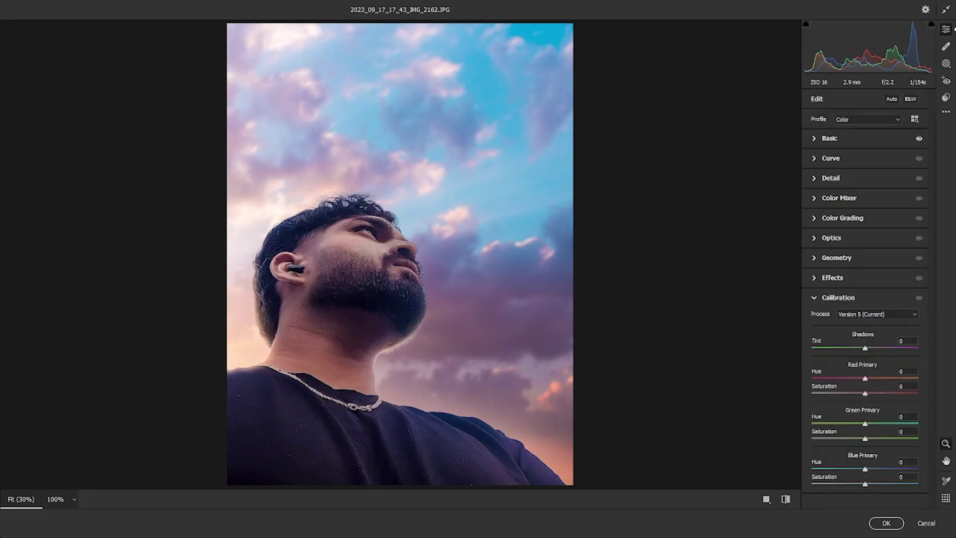
pyautogui.moveTo(865, 469)
pyautogui.mouseDown()
pyautogui.moveTo(849, 469)
pyautogui.moveTo(857, 469)
pyautogui.mouseUp()
pyautogui.moveTo(865, 378); pyautogui.dragTo(875, 378)
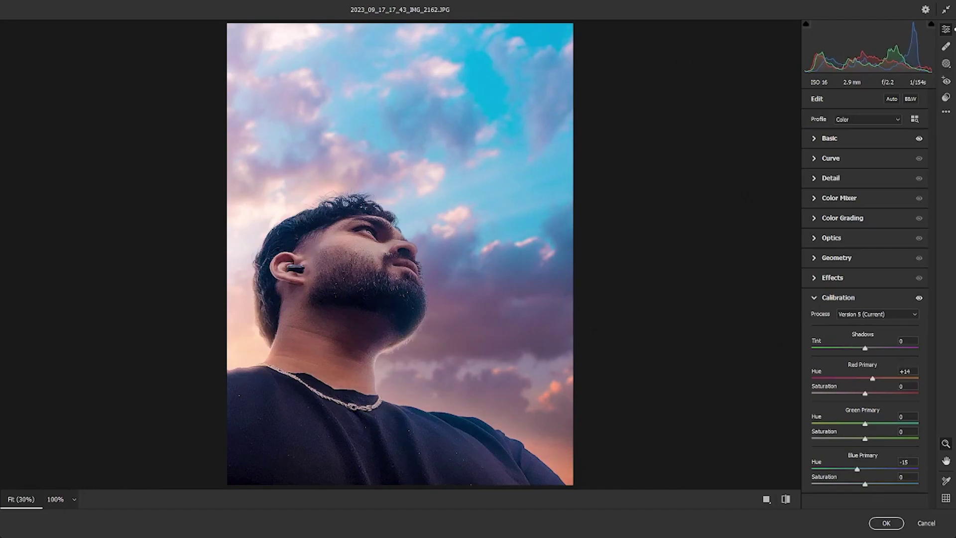
pyautogui.moveTo(865, 393); pyautogui.dragTo(857, 394)
pyautogui.press('alt')
pyautogui.keyDown('alt'); pyautogui.click(848, 297); pyautogui.keyUp('alt')
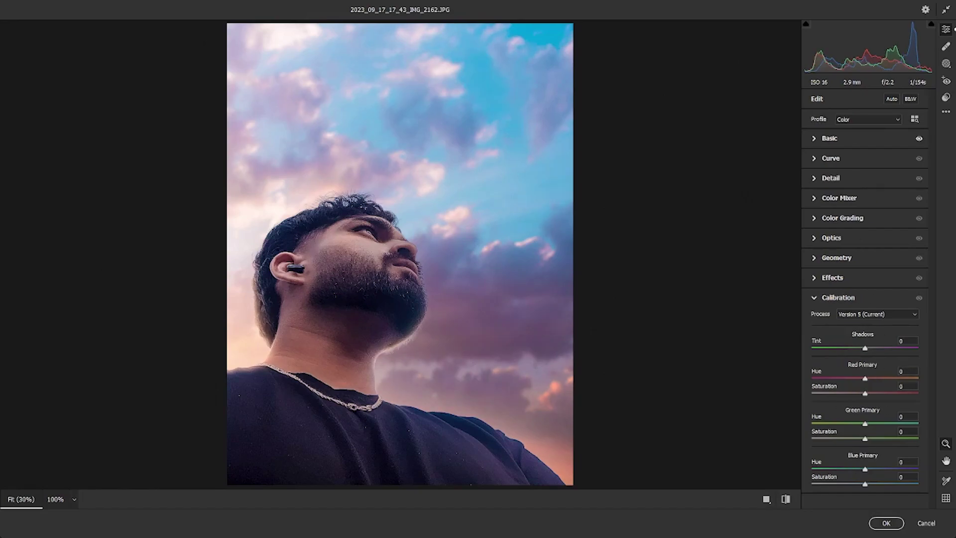
pyautogui.press('XF86AudioLowerVolume')
pyautogui.press('XF86AudioLowerVolume')
# Step: Add a light grain of 4, checking it at 100% zoom on the face
pyautogui.click(833, 278)
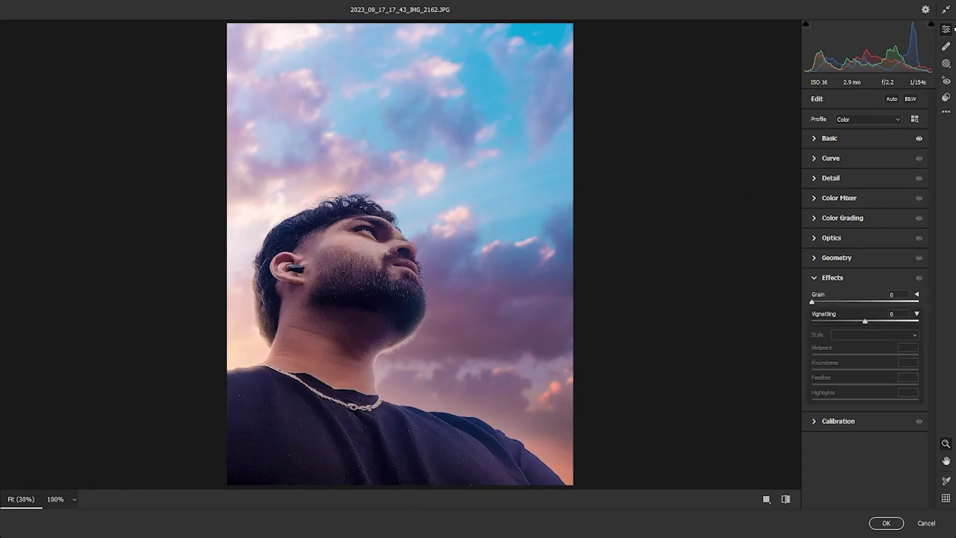
pyautogui.moveTo(811, 302); pyautogui.dragTo(823, 302)
pyautogui.hotkey('ctrl', 'alt', '0')
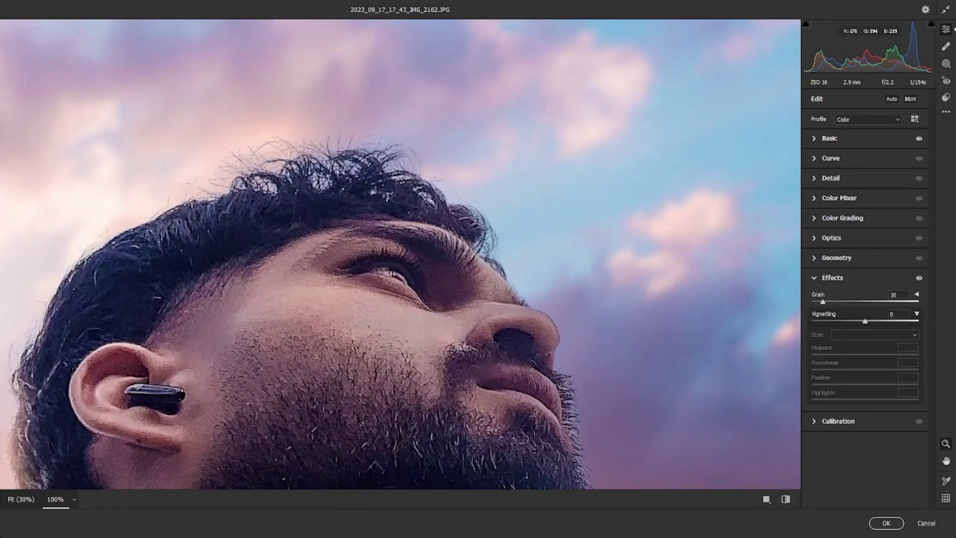
pyautogui.moveTo(299, 349); pyautogui.dragTo(517, 215)
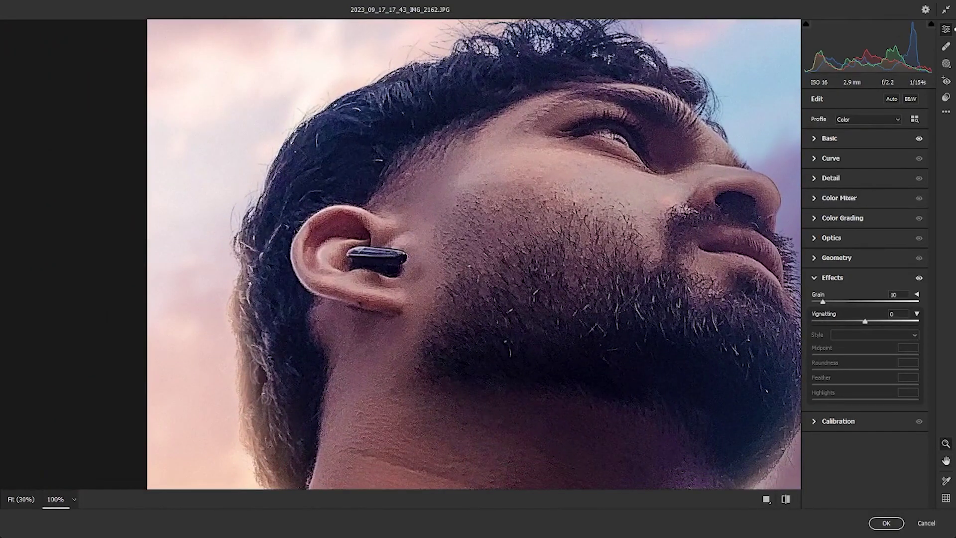
pyautogui.moveTo(823, 302); pyautogui.dragTo(877, 302)
pyautogui.doubleClick(877, 302)
pyautogui.moveTo(812, 302); pyautogui.dragTo(817, 302)
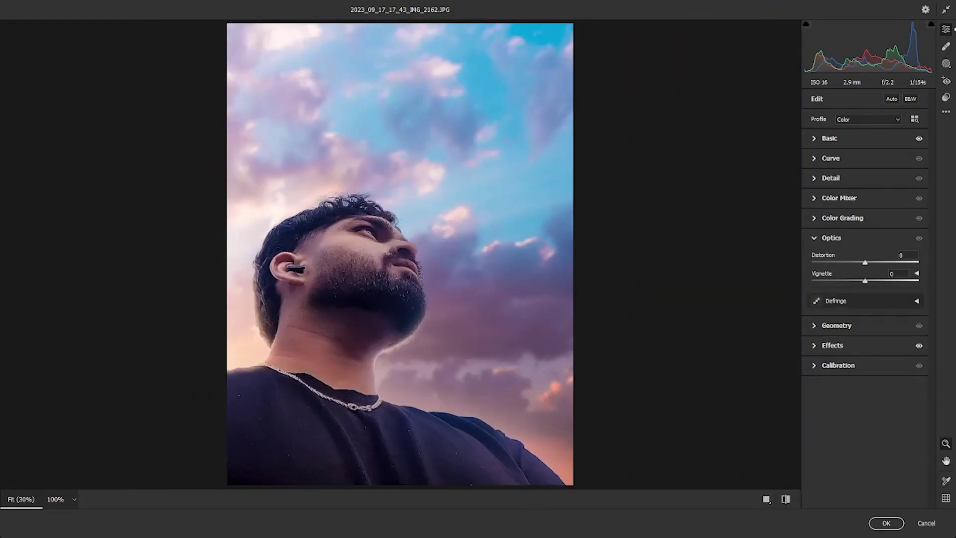
# Step: Add +21 barrel distortion and apply the Camera Raw edits to Layer 4
pyautogui.moveTo(865, 262); pyautogui.dragTo(876, 262)
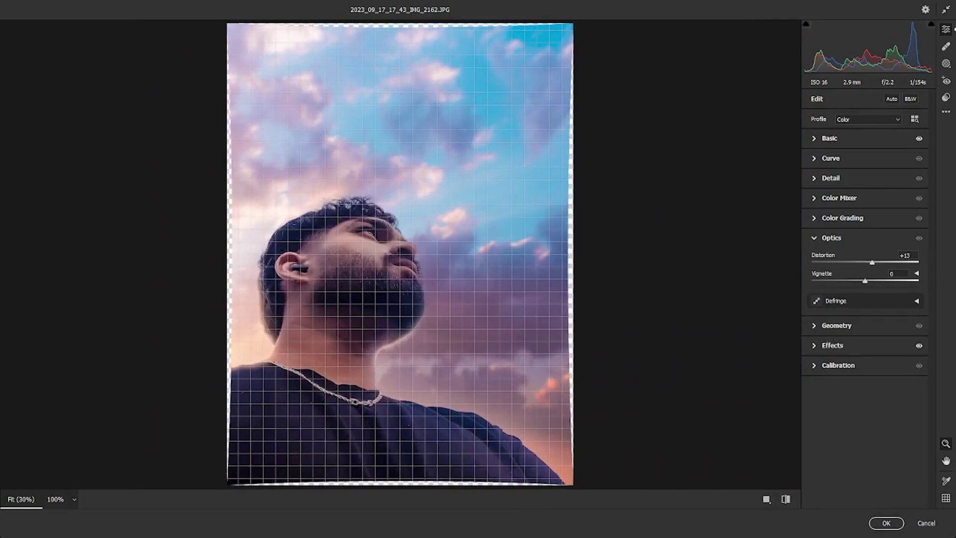
pyautogui.click(887, 523)
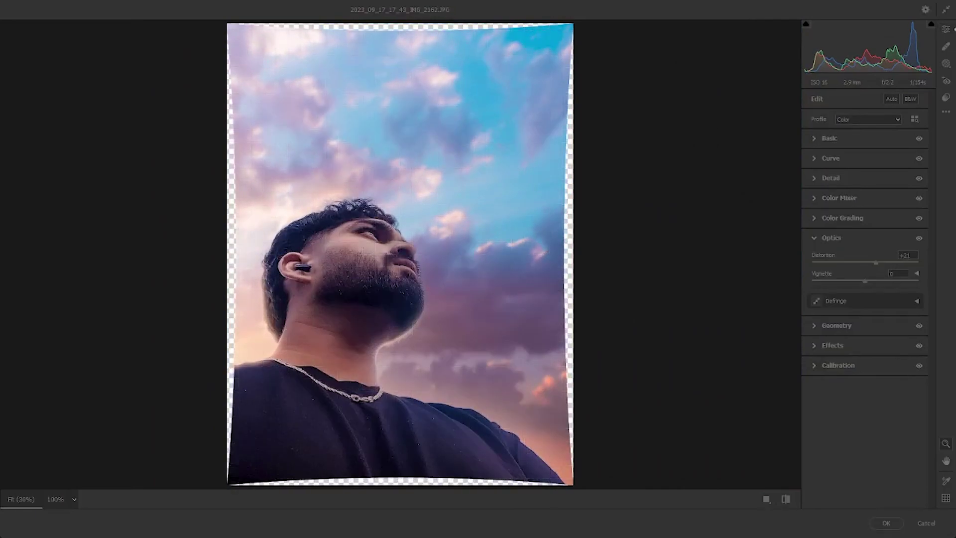
pyautogui.hotkey('ctrl', '0')
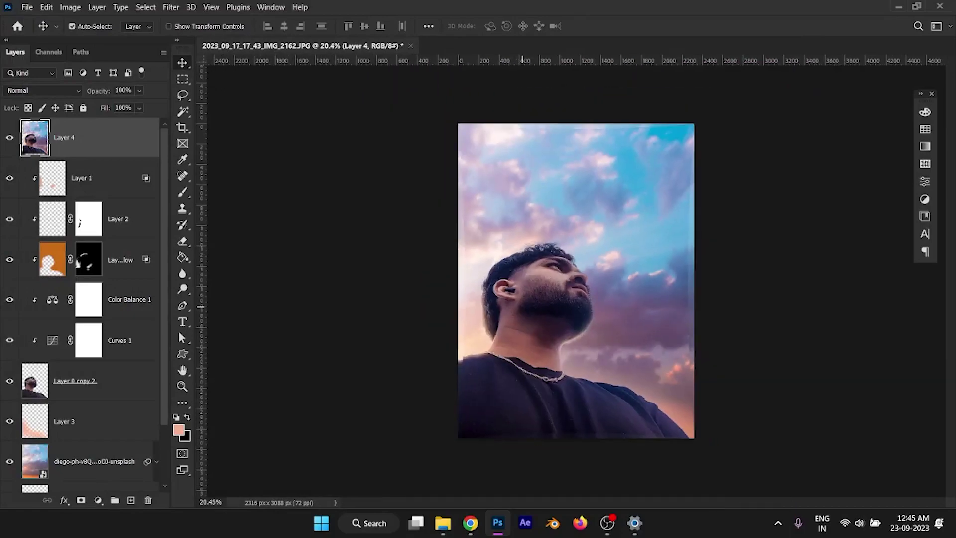
# Step: Place a copy of Layer 4 scaled to about 109% beneath it, and give Layer 4 a white mask
pyautogui.press('ctrl')
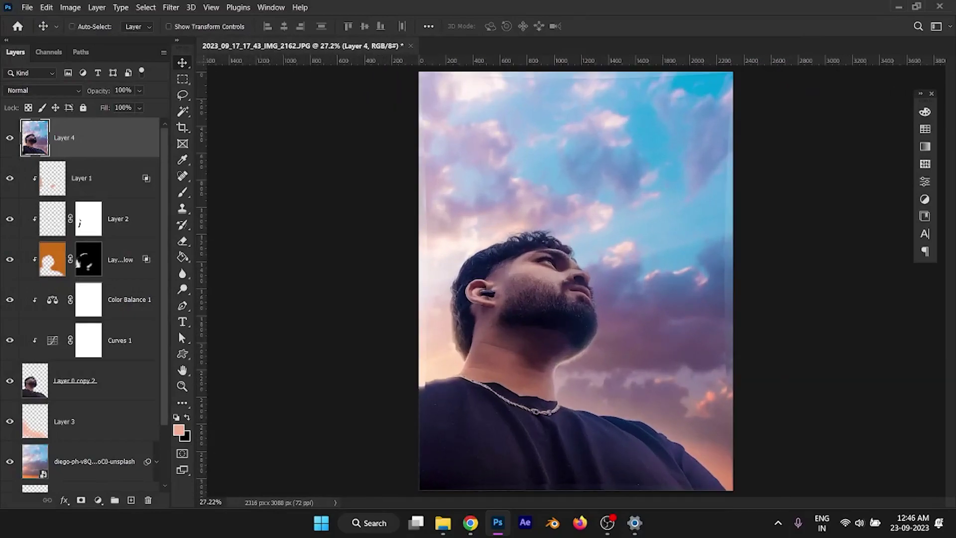
pyautogui.hotkey('ctrl', 'j')
pyautogui.hotkey('ctrl', 't')
pyautogui.moveTo(732, 281); pyautogui.dragTo(746, 280)
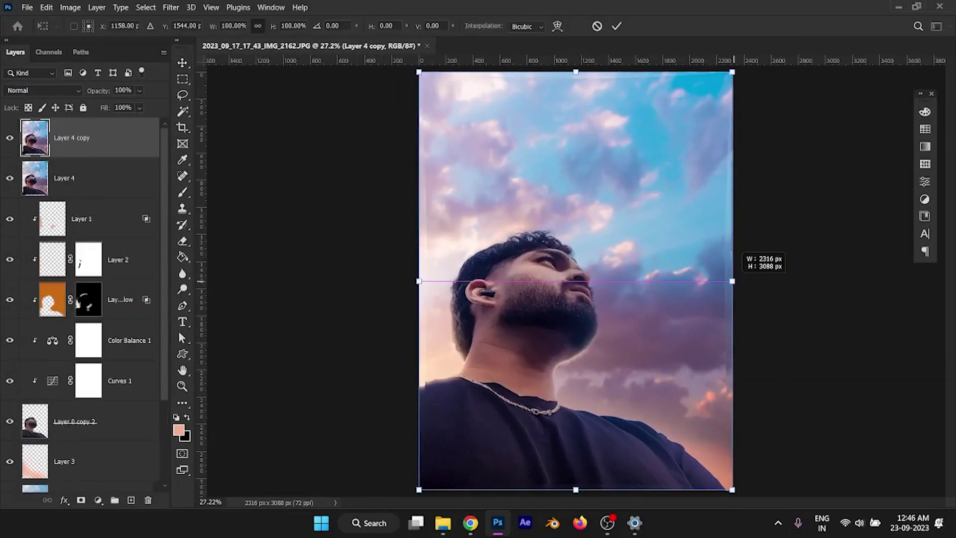
pyautogui.press('Return')
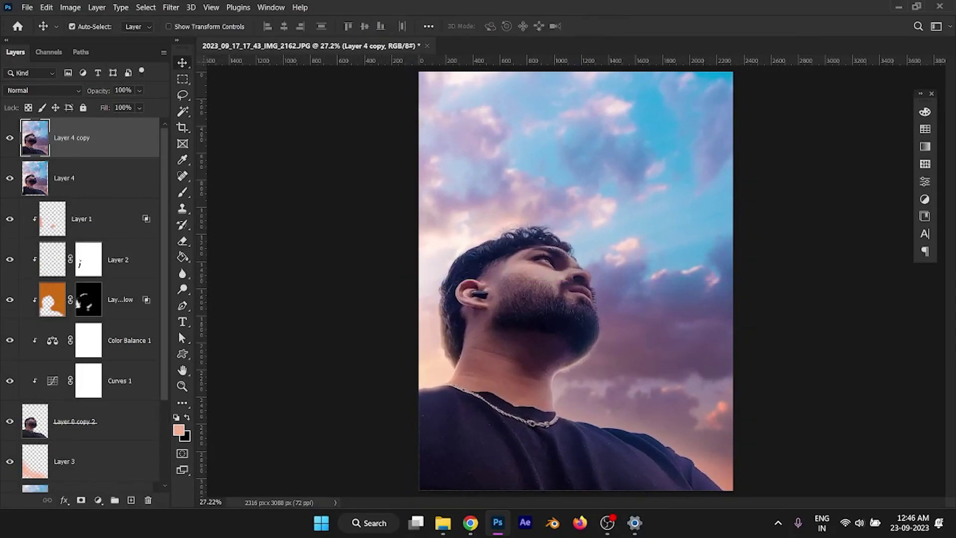
pyautogui.hotkey('ctrl', '[')
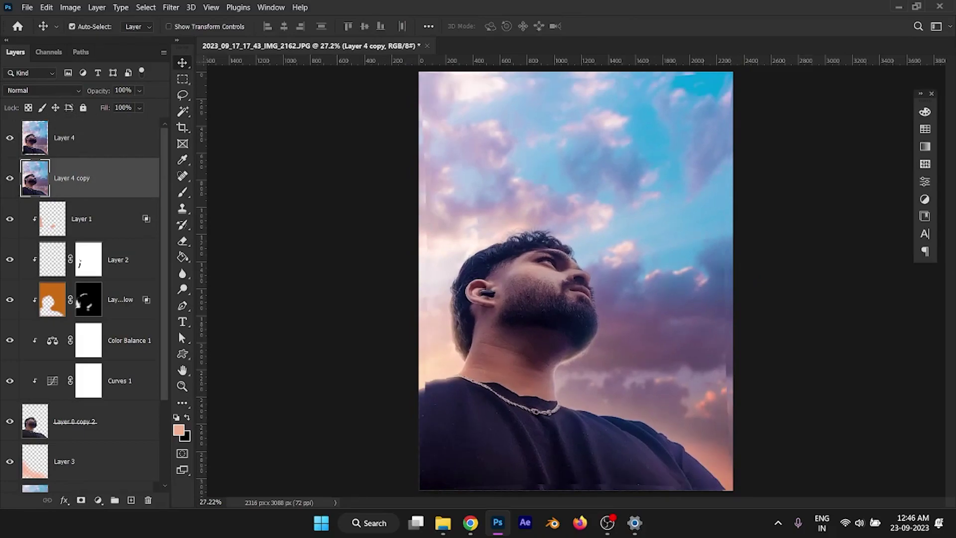
pyautogui.hotkey('alt', ']')
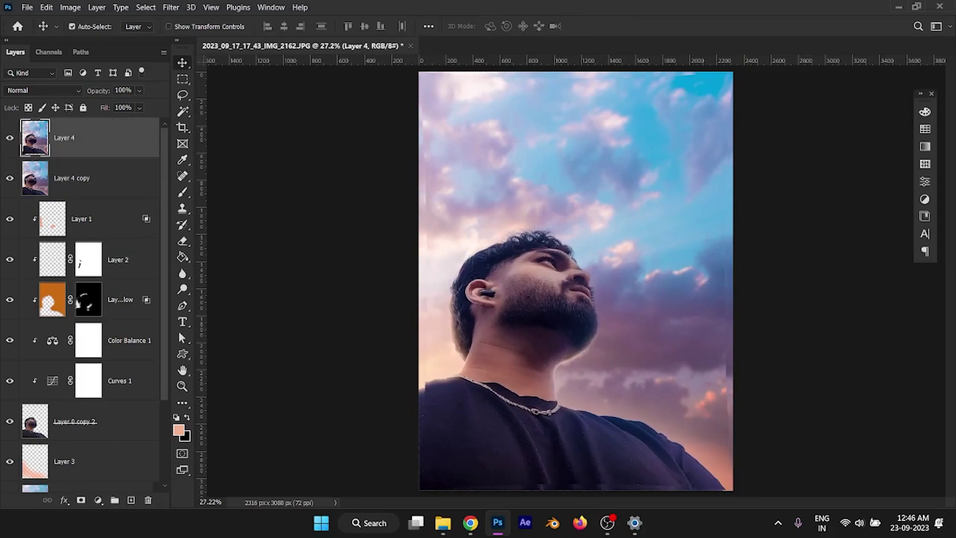
# Step: Paint out the ghosted shoulder edge on Layer 4's mask
pyautogui.press('b')
pyautogui.scroll(3, 439, 391)
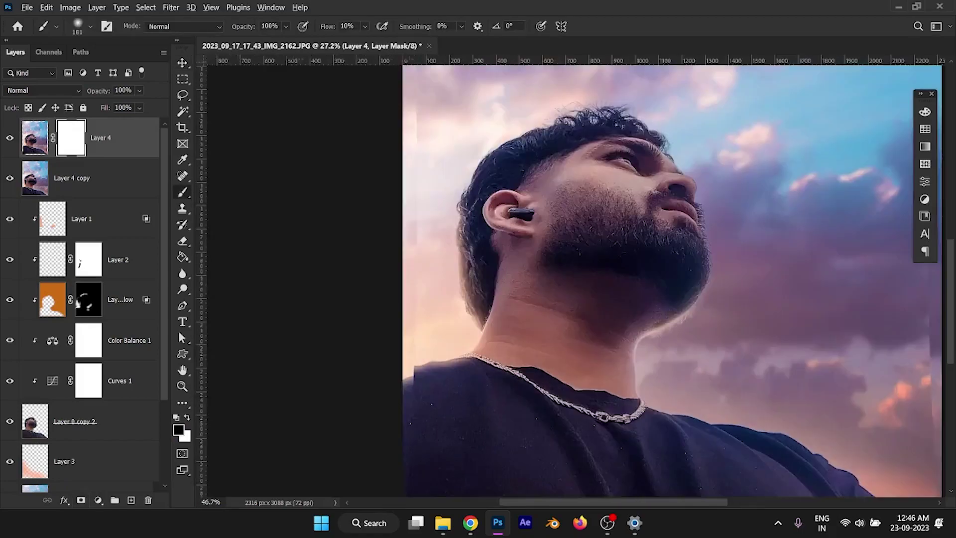
pyautogui.scroll(2, 438, 392)
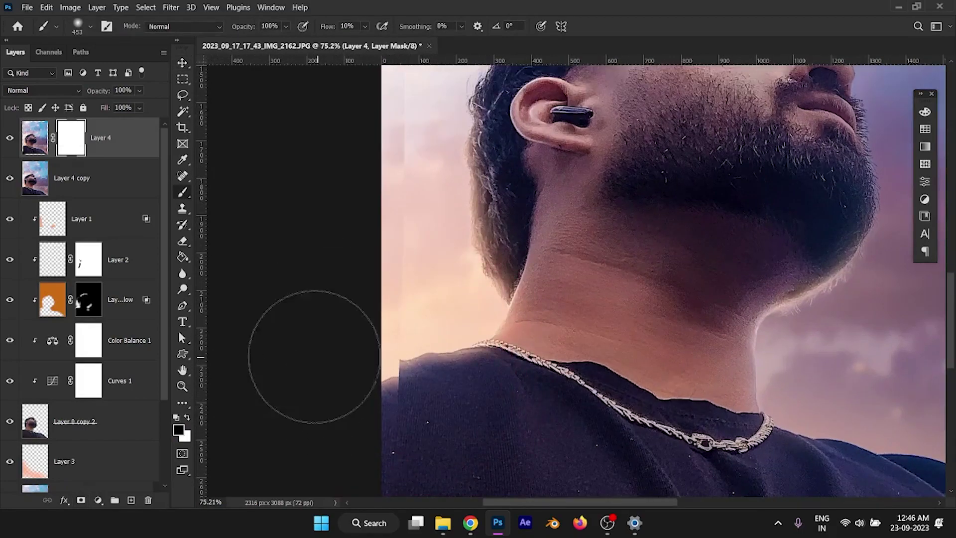
pyautogui.moveTo(350, 335); pyautogui.dragTo(390, 343)
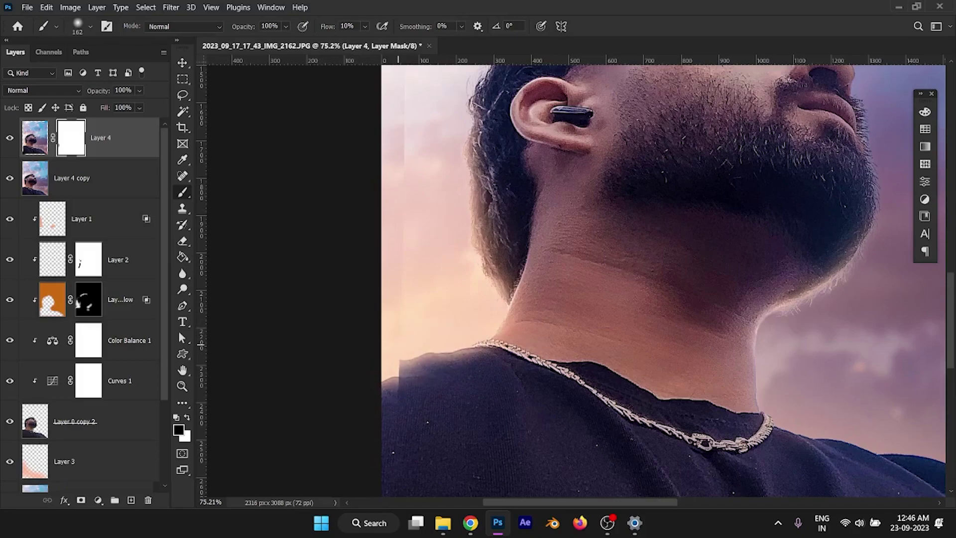
pyautogui.scroll(-5, 390, 342)
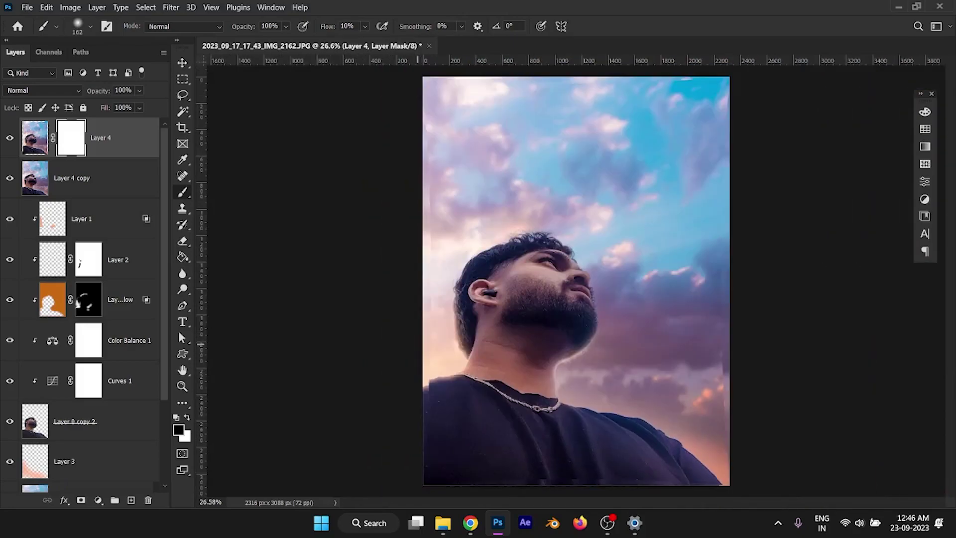
# Step: Delete Layer 4's mask and nudge the layer slightly left to X 1108
pyautogui.rightClick(70, 139)
pyautogui.click(110, 160)
pyautogui.hotkey('ctrl', 't')
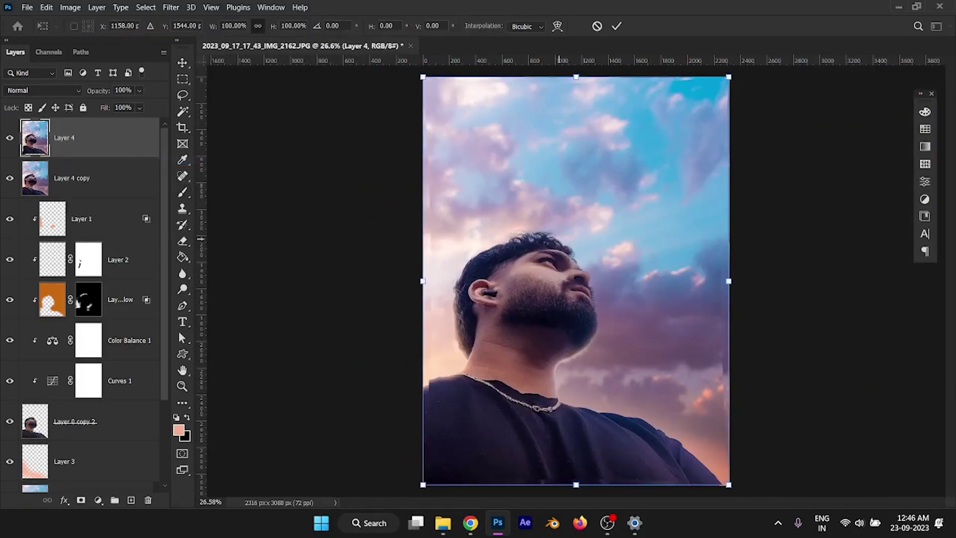
pyautogui.scroll(-2, 575, 281)
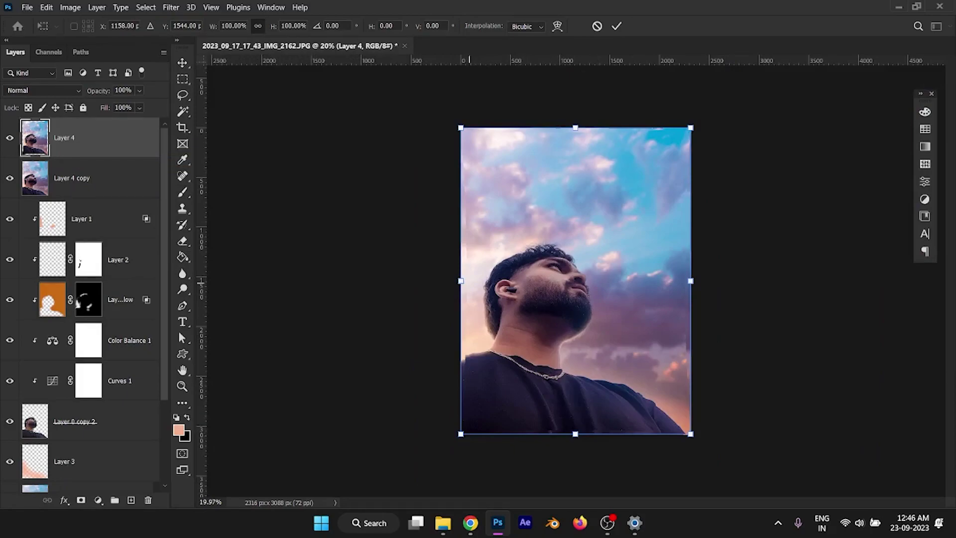
pyautogui.hotkey('shift', 'Left')
pyautogui.hotkey('shift', 'Left')
pyautogui.hotkey('shift', 'Left')
pyautogui.hotkey('shift', 'Left')
pyautogui.hotkey('shift', 'Left')
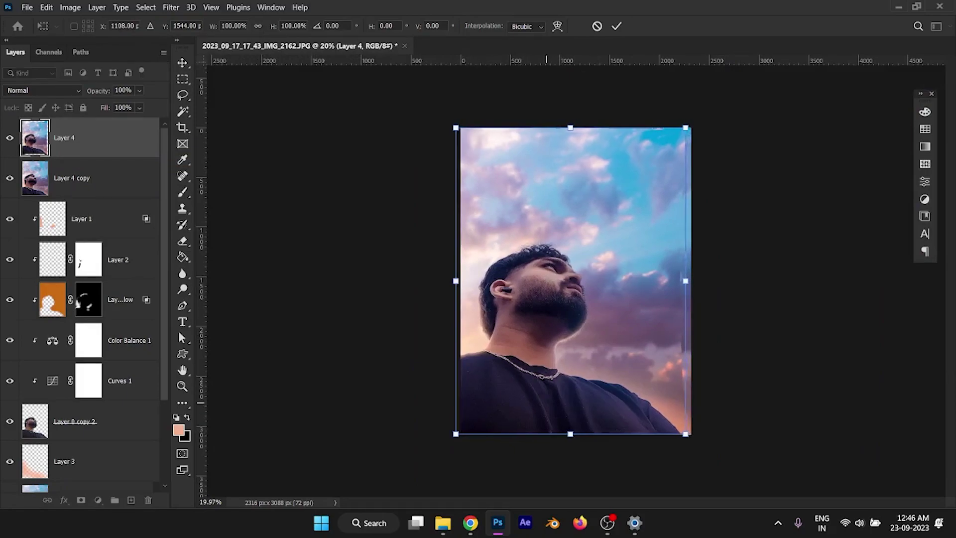
pyautogui.press('Return')
# Step: Add a new mask and hide Layer 4's top edge, corners and lower-right with a 618 px brush
pyautogui.press('b')
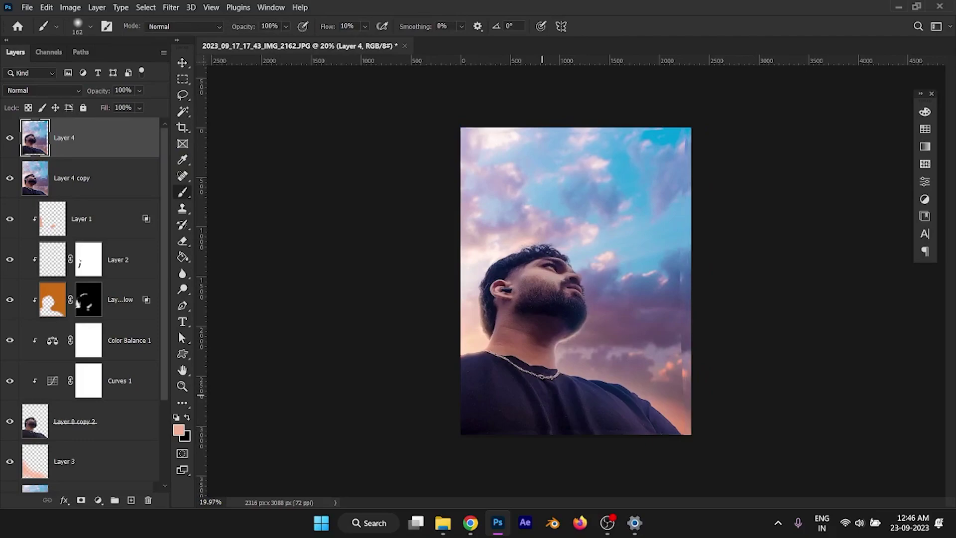
pyautogui.click(81, 500)
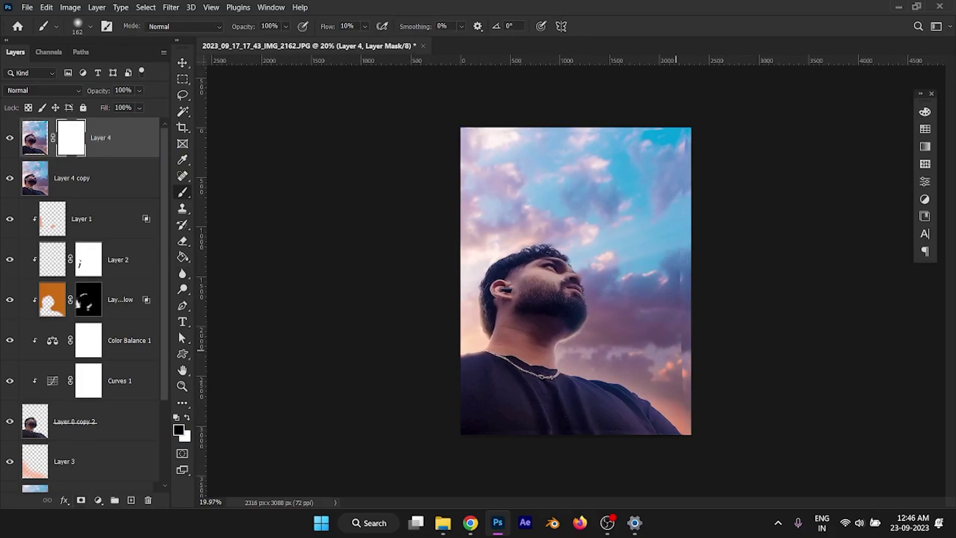
pyautogui.moveTo(675, 344); pyautogui.dragTo(710, 343)
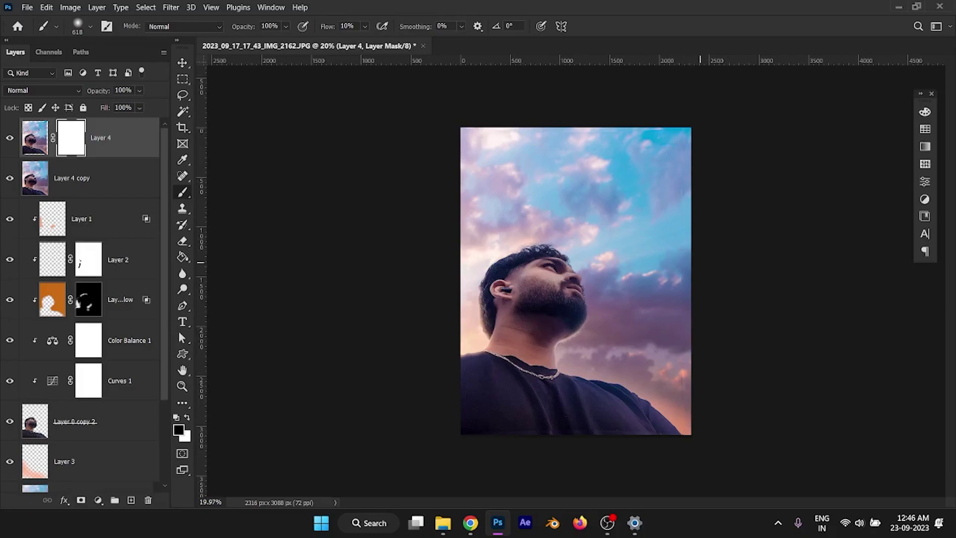
pyautogui.moveTo(463, 130); pyautogui.dragTo(687, 132)
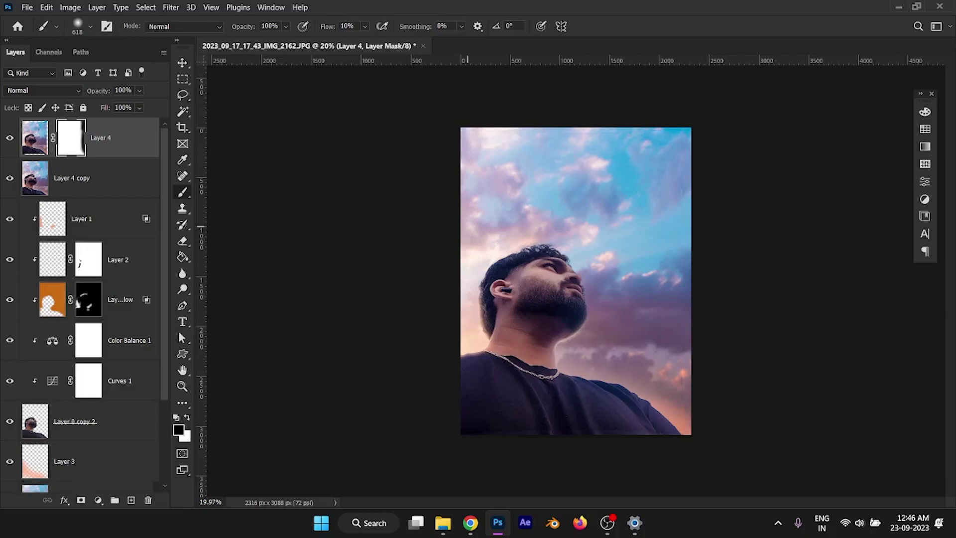
pyautogui.scroll(5, 576, 215)
pyautogui.scroll(-5, 498, 299)
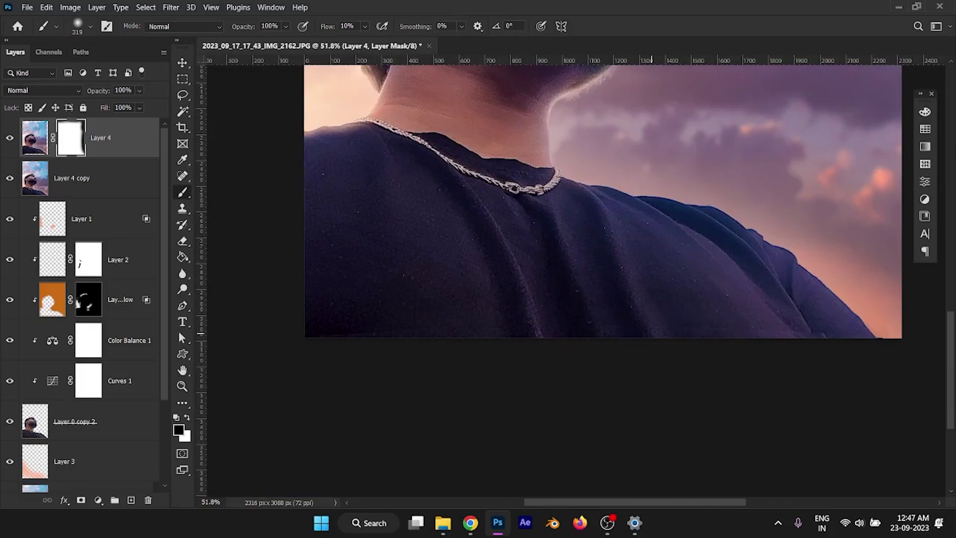
pyautogui.moveTo(847, 368); pyautogui.dragTo(845, 349)
pyautogui.scroll(-3, 841, 332)
pyautogui.scroll(-5, 647, 331)
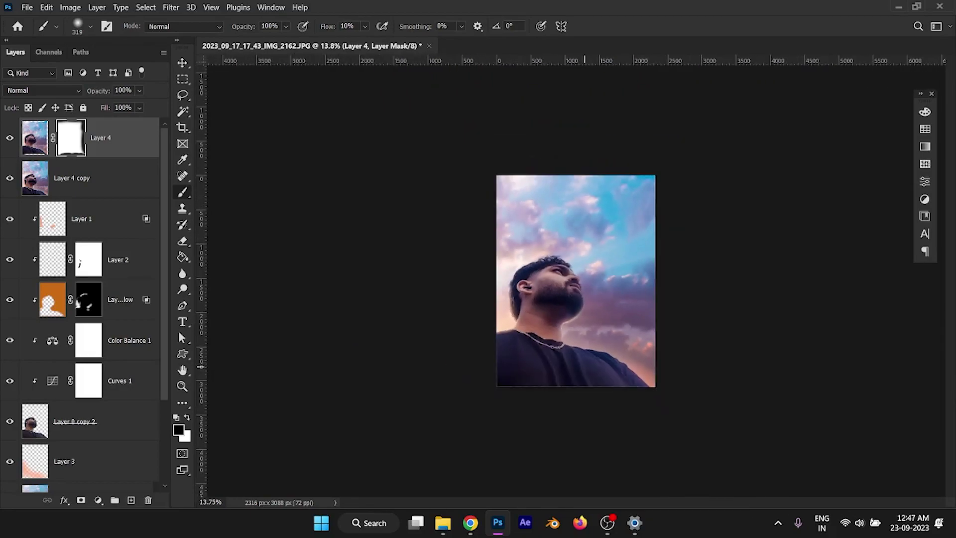
# Step: On a new layer, paint a soft peach glow over the neck and chest with an ~803 px brush
pyautogui.press('v')
pyautogui.scroll(2, 468, 329)
pyautogui.click(35, 137)
pyautogui.click(131, 500)
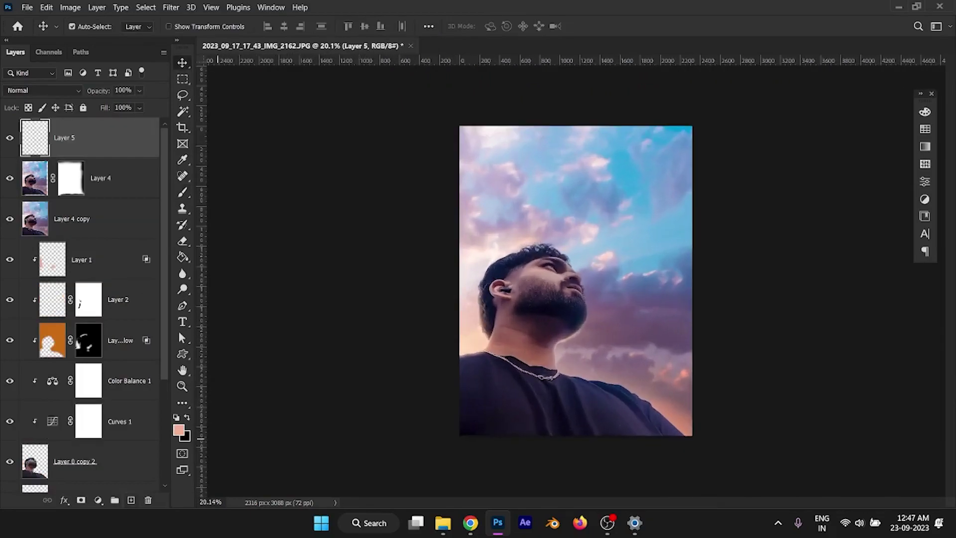
pyautogui.press('b')
pyautogui.keyDown('alt'); pyautogui.rightClick(470, 345); pyautogui.keyUp('alt')
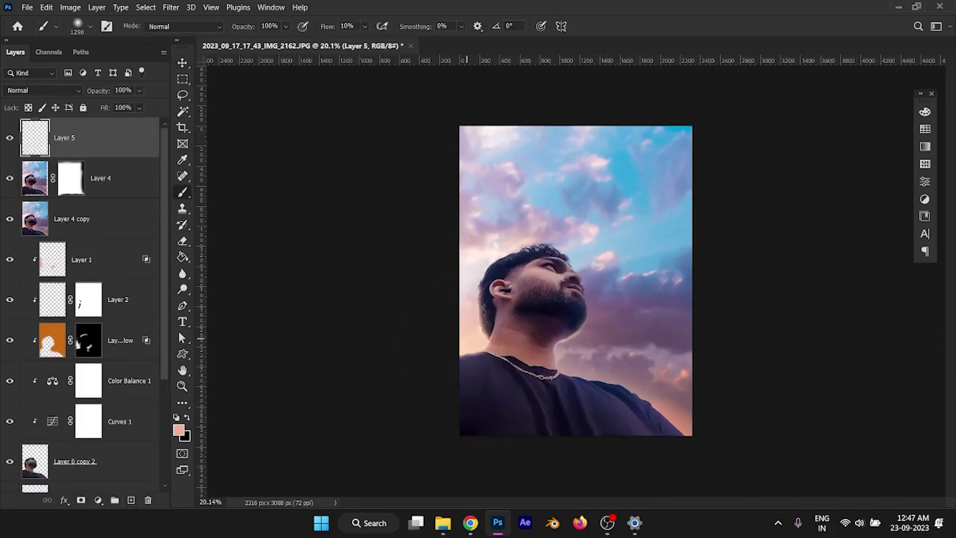
pyautogui.moveTo(467, 338); pyautogui.dragTo(566, 365)
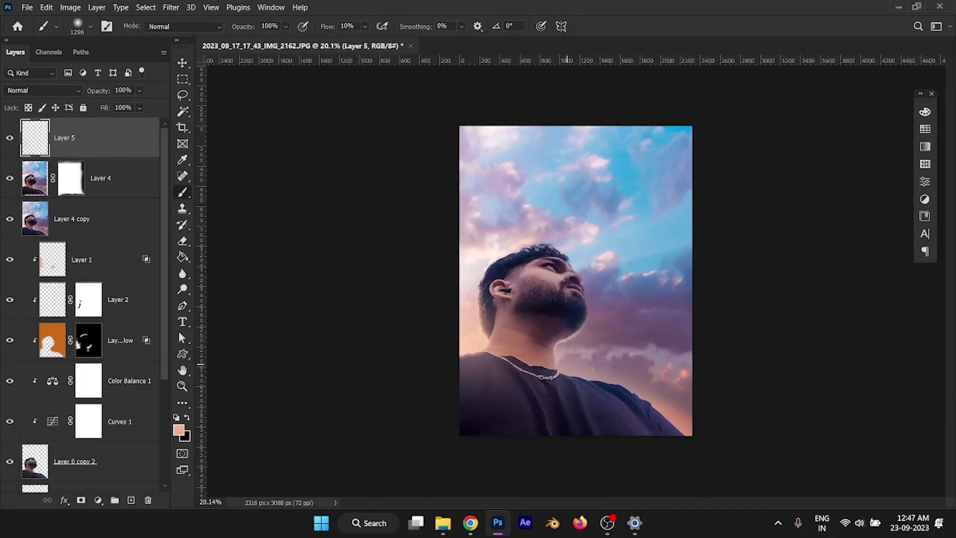
# Step: Add Layer 6 in Overlay mode and darken the top-right sky to deep blue
pyautogui.press('v')
pyautogui.scroll(-2, 352, 296)
pyautogui.scroll(1, 351, 296)
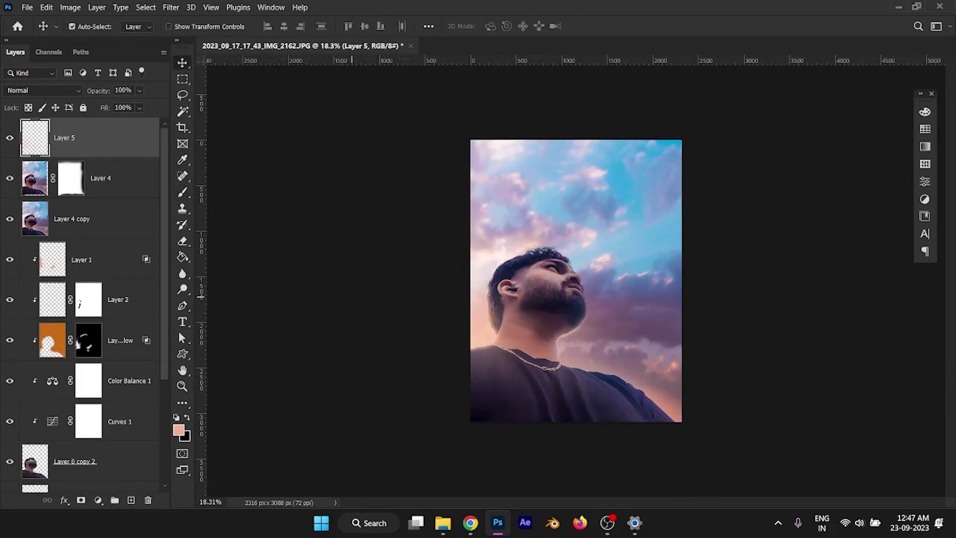
pyautogui.scroll(1, 575, 281)
pyautogui.hotkey('ctrl', 'shift', 'alt', 'n')
pyautogui.click(42, 91)
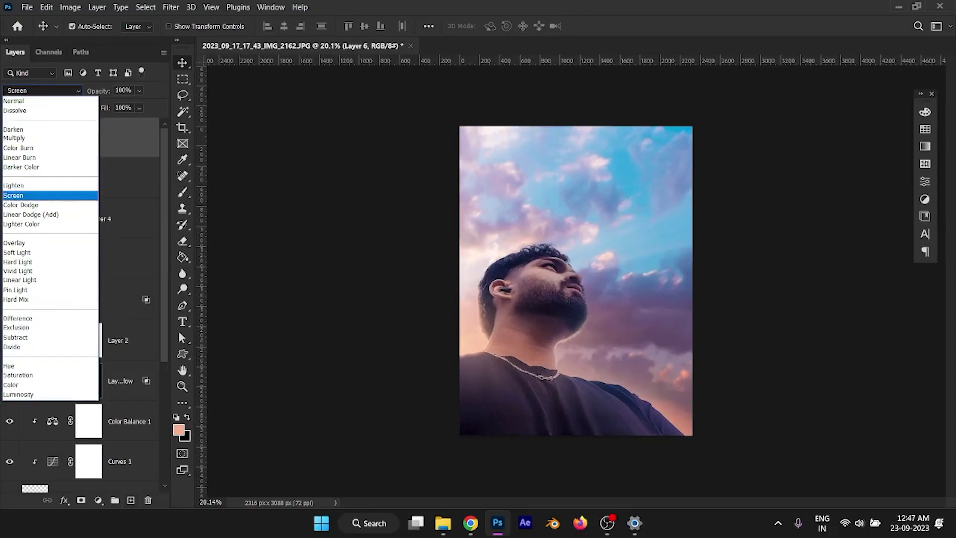
pyautogui.click(30, 243)
pyautogui.press('b')
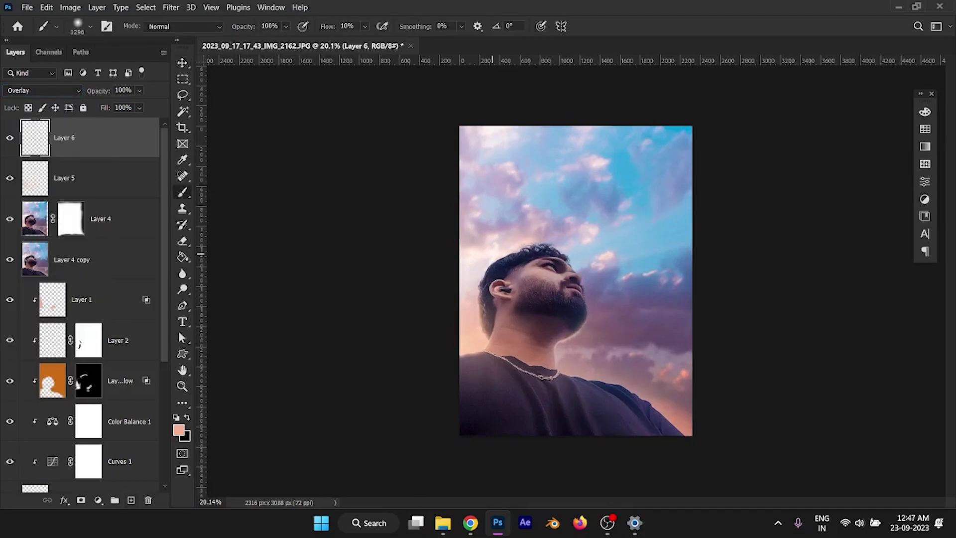
pyautogui.moveTo(563, 135); pyautogui.dragTo(687, 235)
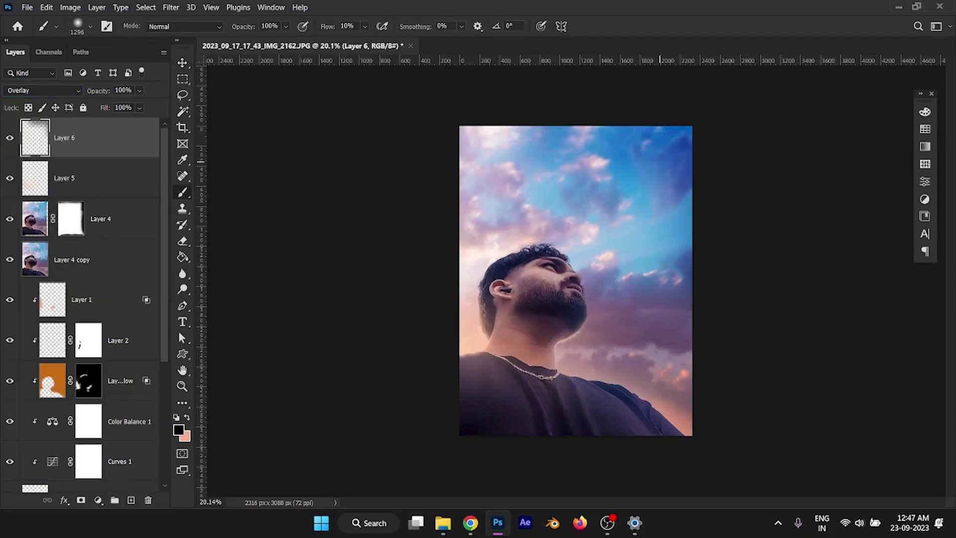
# Step: Lower Layer 6 to 80% opacity and preview the portrait full screen
pyautogui.press(']')
pyautogui.press(']')
pyautogui.press(']')
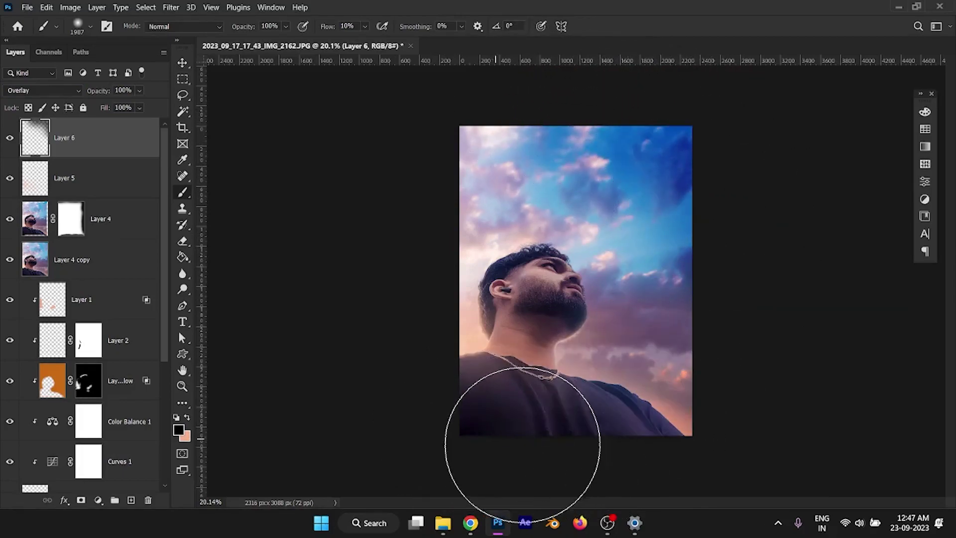
pyautogui.hotkey('ctrl', '-')
pyautogui.hotkey('ctrl', '+')
pyautogui.press('v')
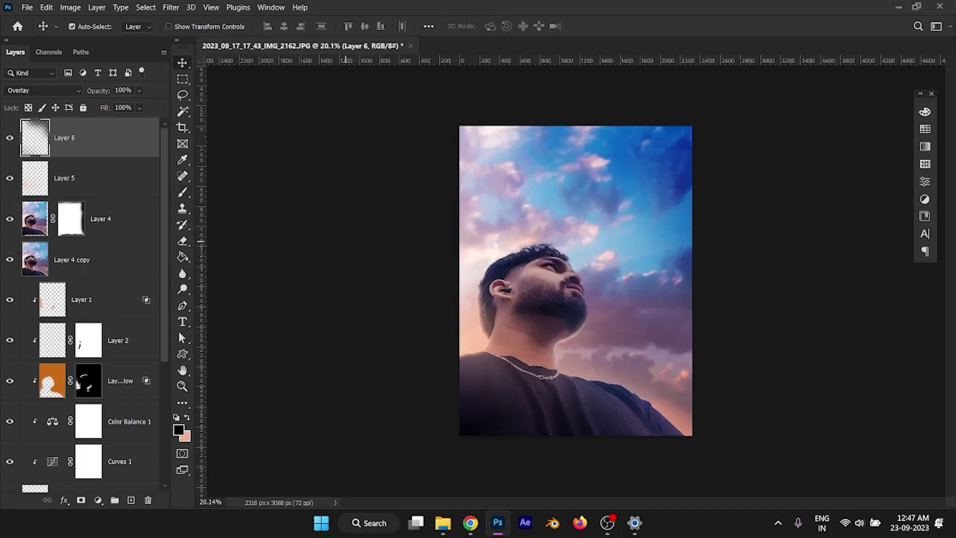
pyautogui.press('8')
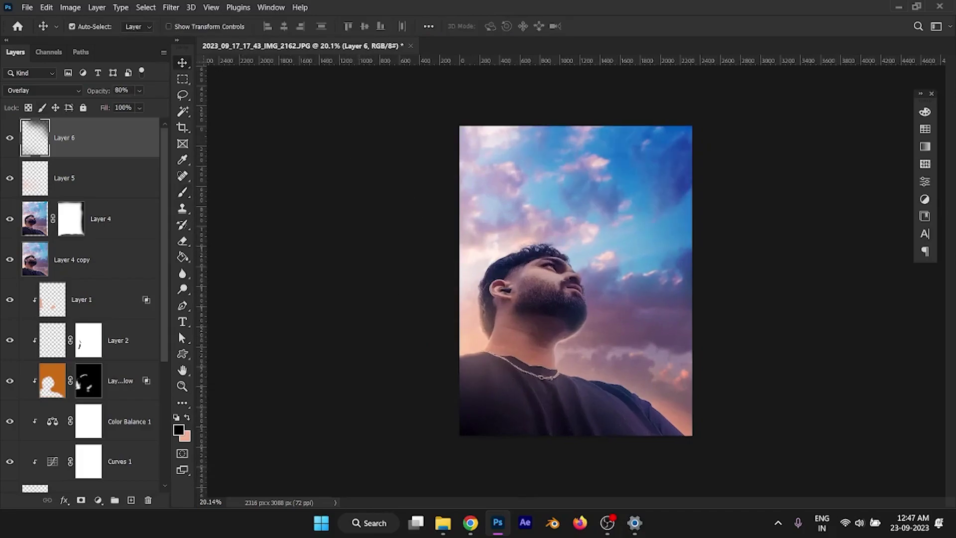
pyautogui.press('f')
pyautogui.press('f')
pyautogui.hotkey('ctrl', '0')
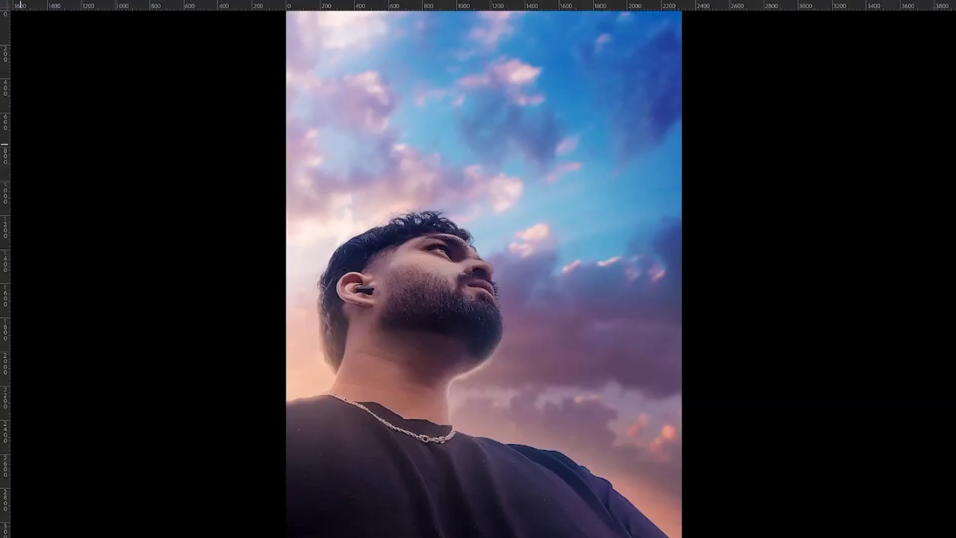